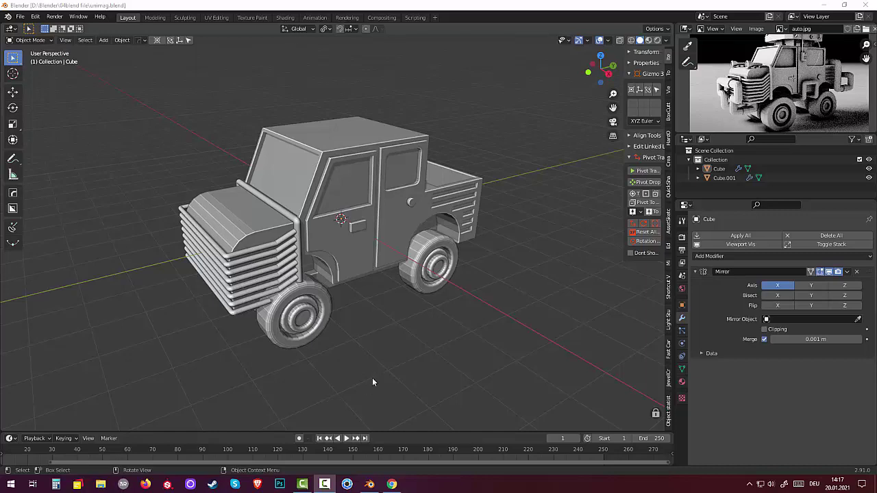
Hide the Cube.001 grille pipes object and select the Cube truck body from the front.
mouse_move(373, 378)
middle_down()
mouse_move(432, 360)
mouse_move(394, 353)
middle_up()
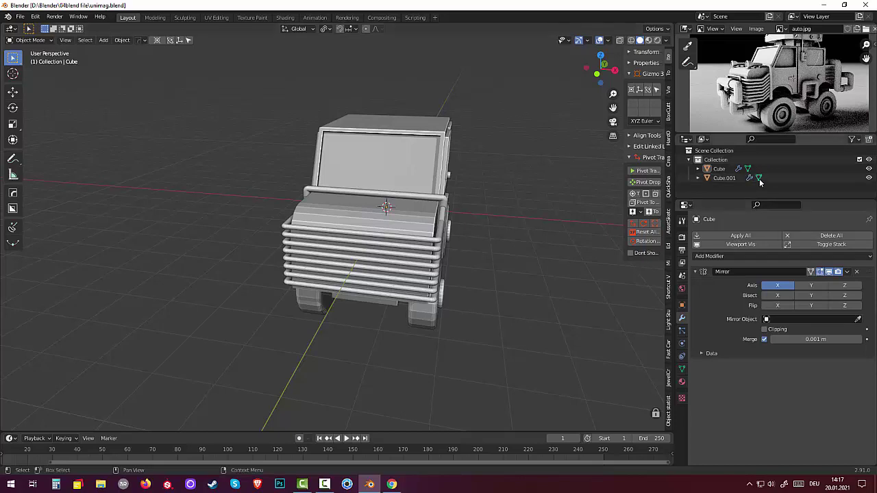
click(869, 177)
mouse_move(509, 244)
middle_down()
mouse_move(520, 237)
mouse_move(439, 229)
middle_up()
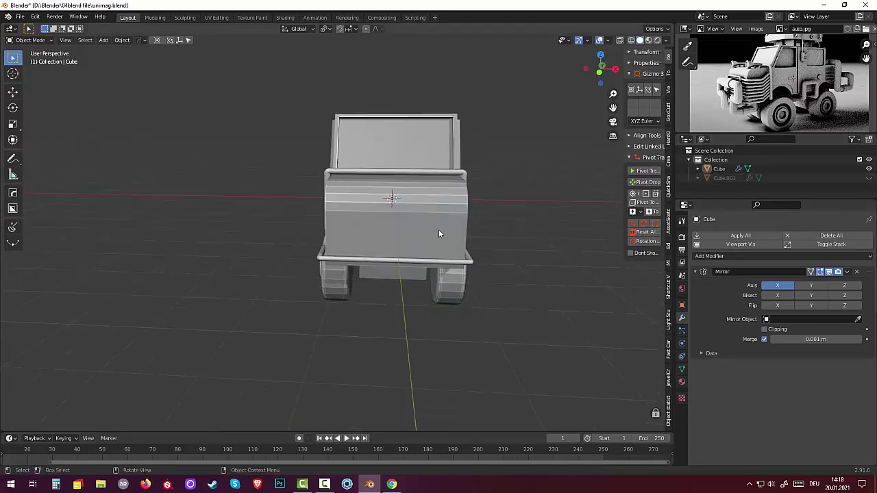
click(438, 230)
In Edit Mode, lay a Grid Modeler cutting grid over the body's lower-right front face.
key(Tab)
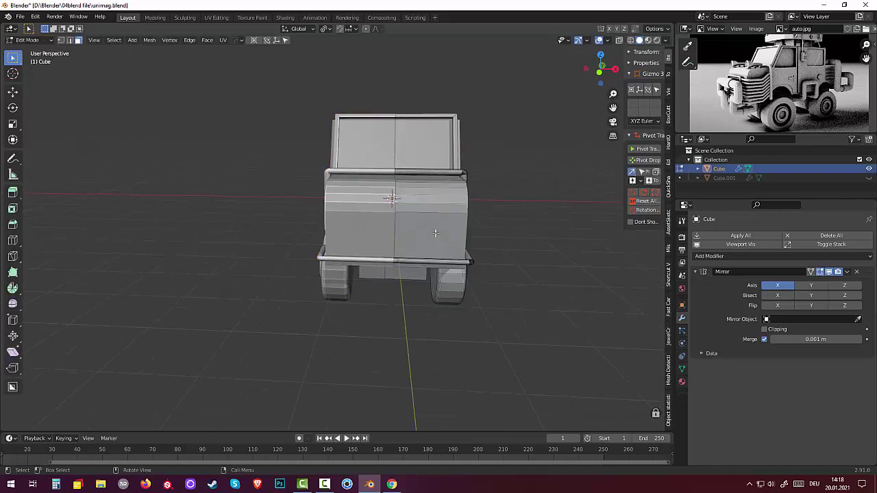
click(432, 244)
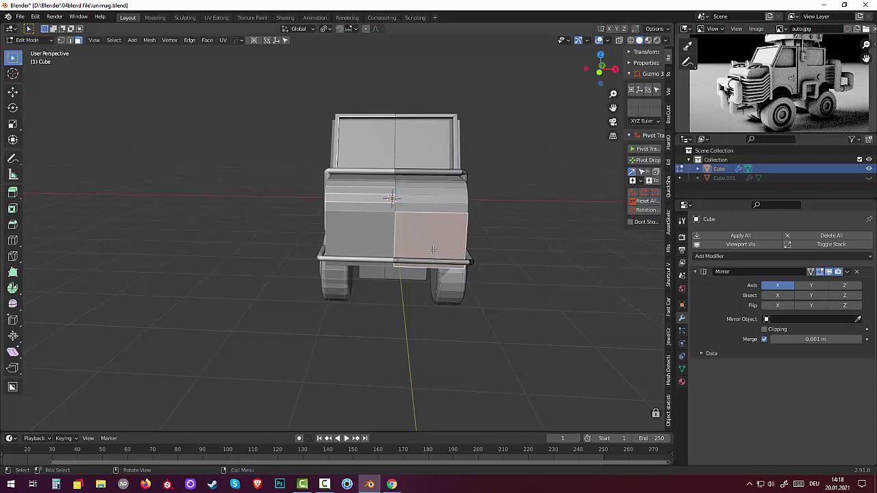
middle_drag(433, 250, 434, 235)
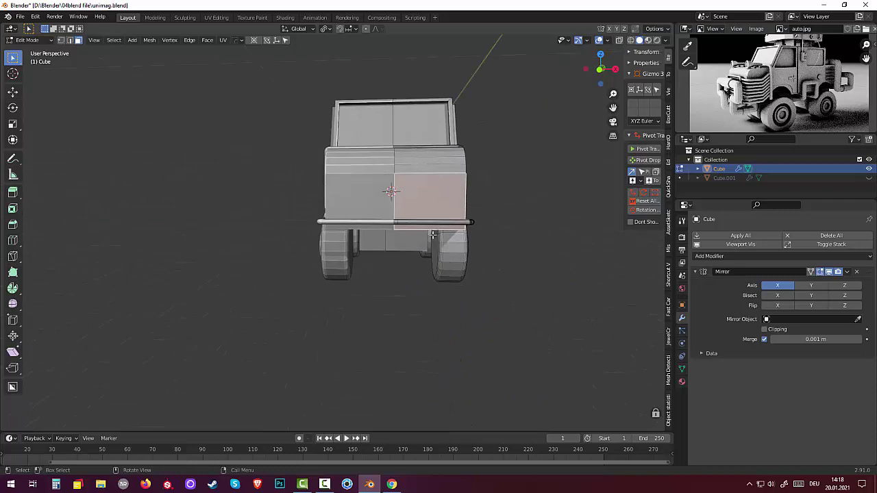
key(f)
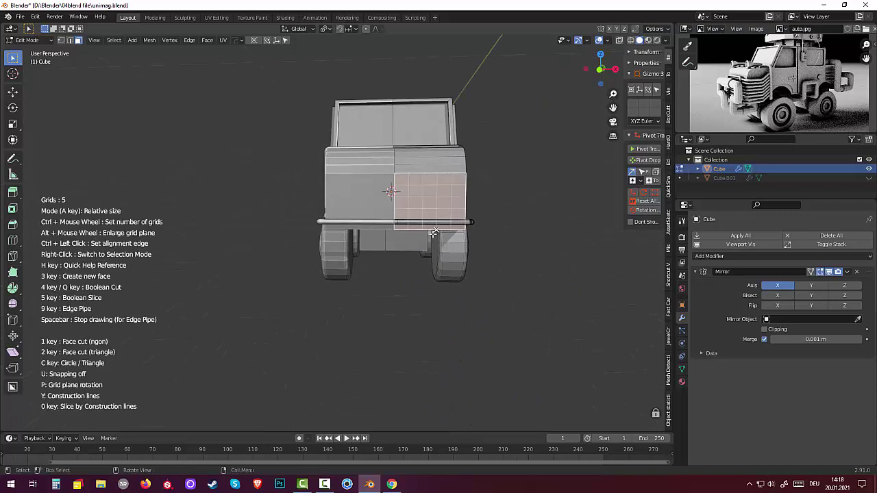
Enlarge the grid, set it to 19 divisions and click out a rectangular cut shape.
alt+scroll(434, 232, up, 1)
alt+scroll(436, 231, up, 1)
alt+scroll(438, 231, up, 2)
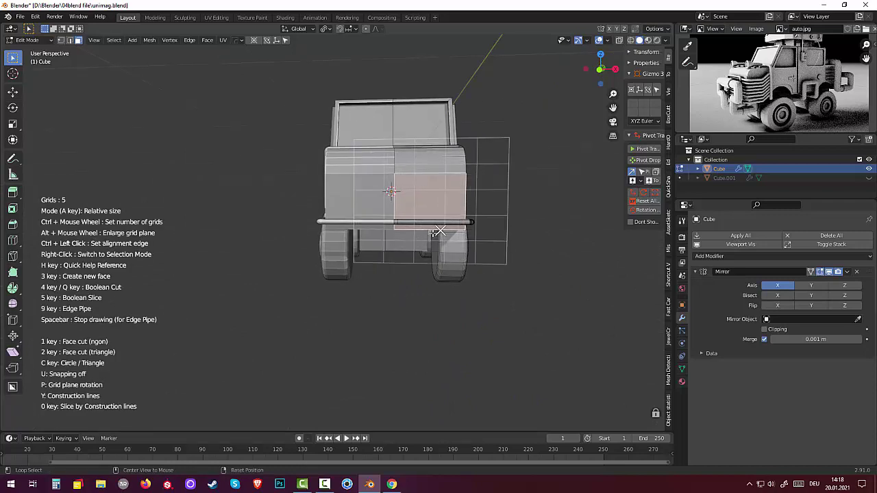
ctrl+scroll(431, 231, up, 3)
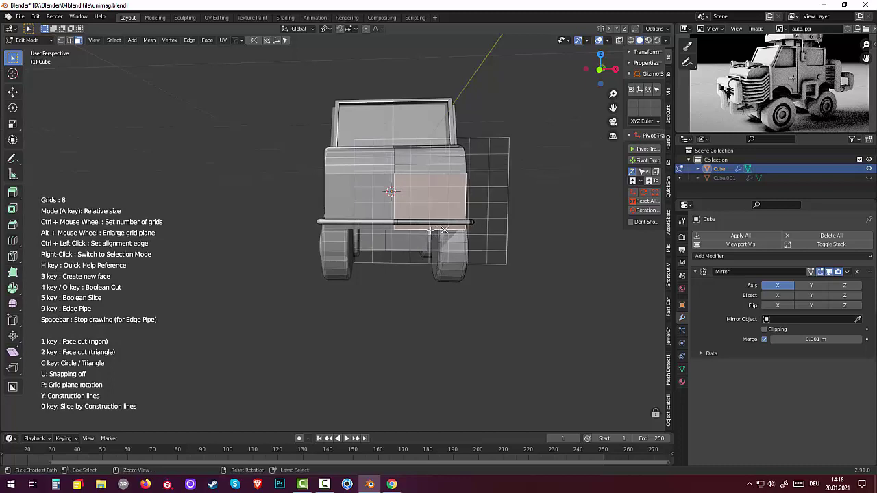
ctrl+scroll(429, 230, up, 1)
ctrl+scroll(428, 230, up, 2)
ctrl+scroll(427, 230, up, 6)
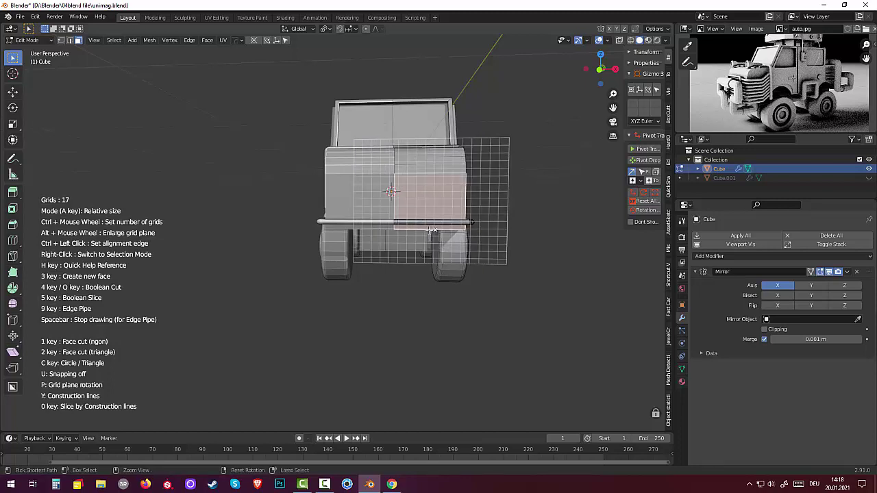
ctrl+scroll(426, 230, up, 1)
ctrl+scroll(426, 230, up, 1)
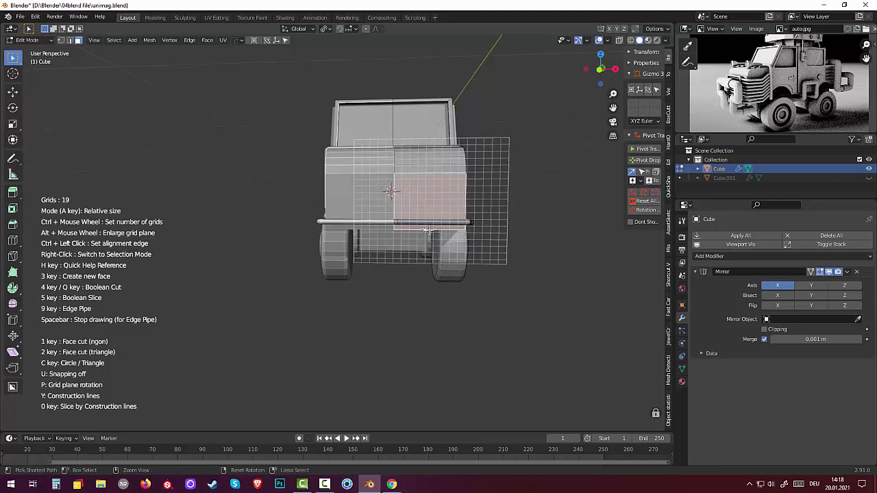
click(404, 168)
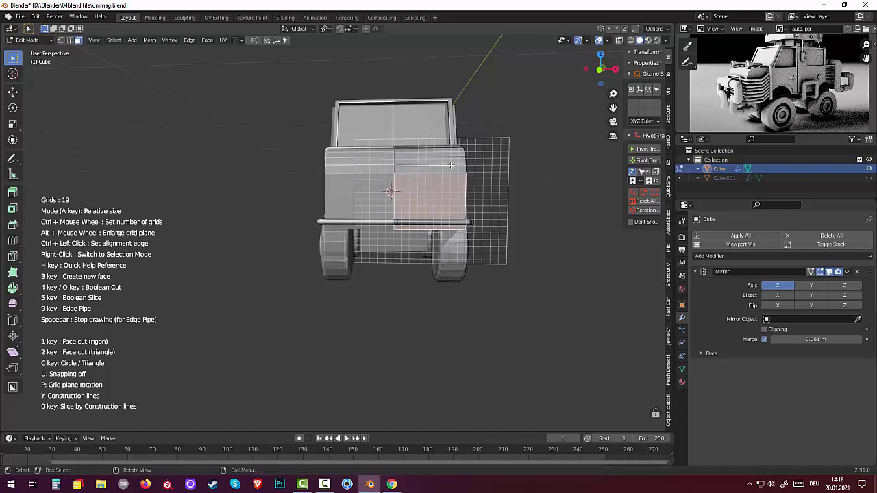
click(450, 165)
click(449, 238)
Round the rectangle's corners with bevel 4 and turn it into an Edge Pipe of thickness 3.00.
right_click(424, 199)
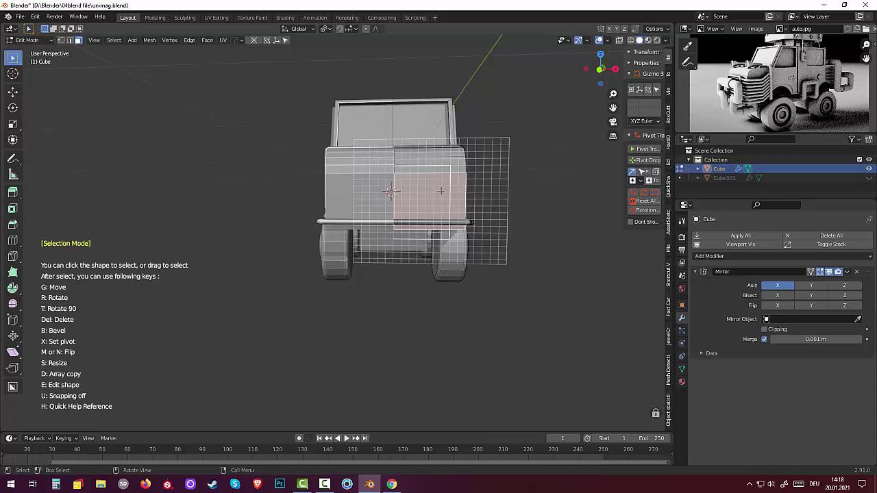
drag(387, 155, 484, 264)
key(b)
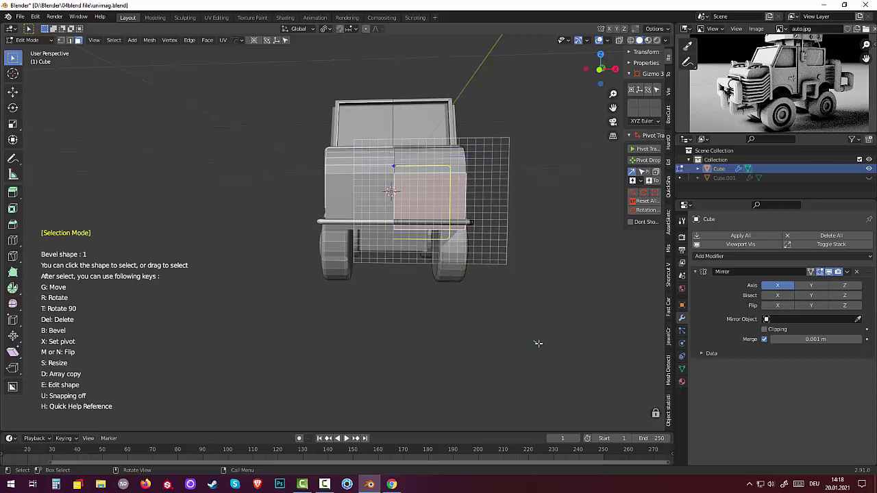
scroll(551, 343, up, 1)
scroll(554, 345, up, 1)
click(555, 345)
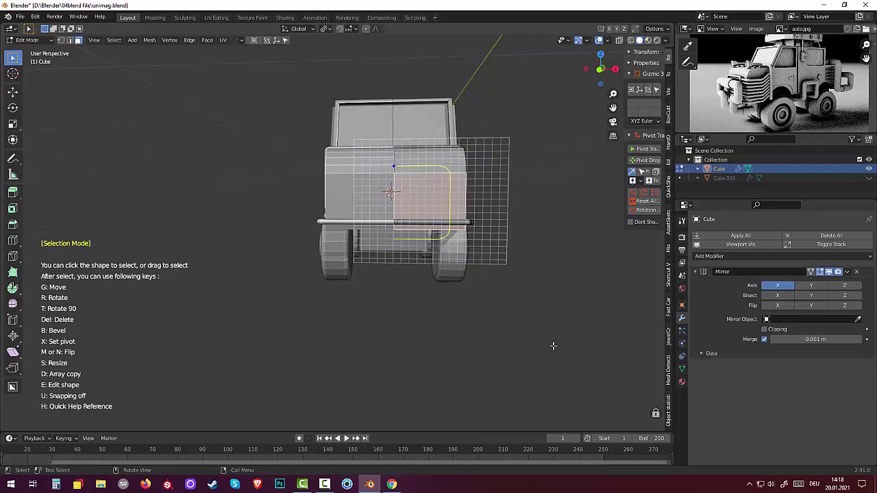
right_click(439, 312)
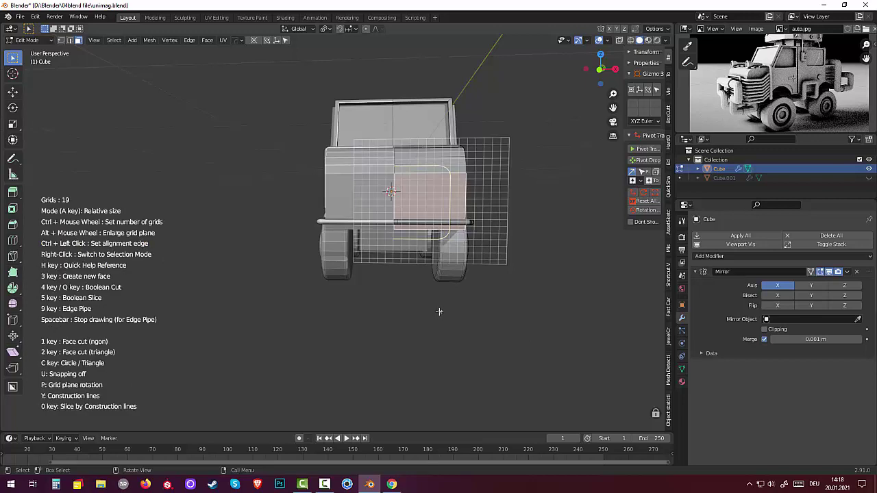
key(9)
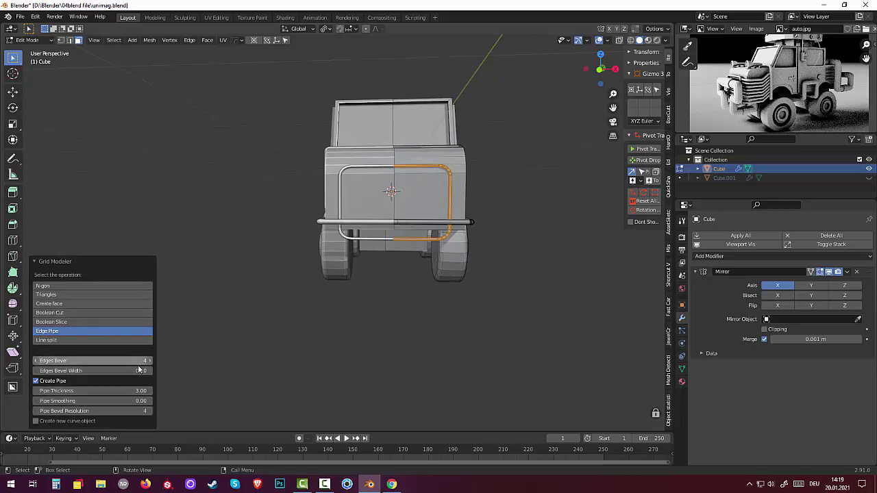
Set the pipe's Edges Bevel Width to 0.16 and Pipe Thickness to 5.00.
mouse_move(93, 370)
drag(142, 371, 146, 371)
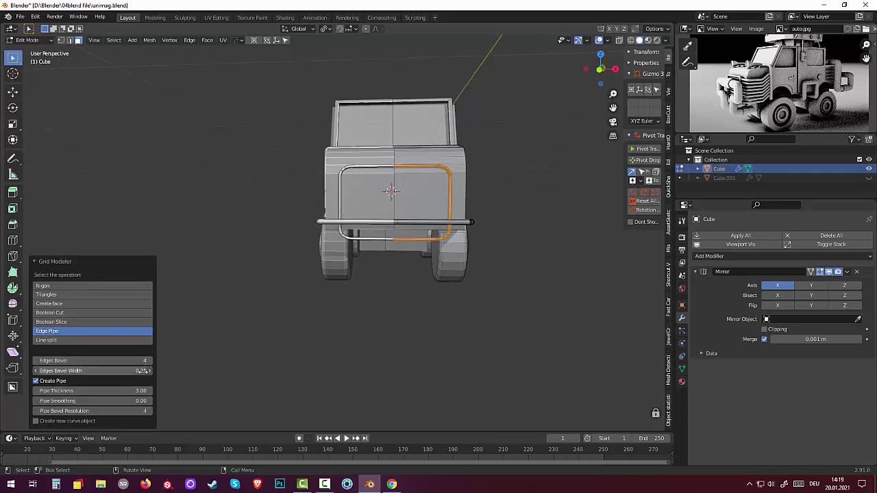
drag(146, 371, 143, 390)
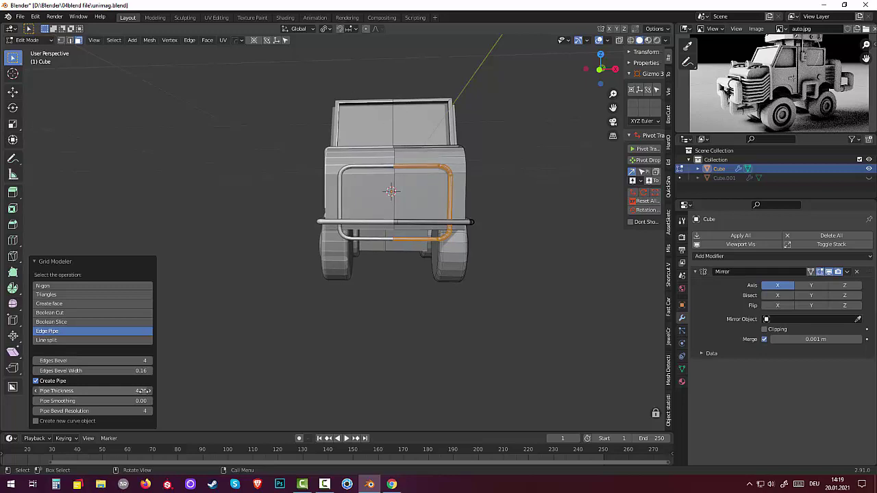
click(351, 372)
mouse_move(386, 377)
middle_down()
mouse_move(458, 375)
mouse_move(418, 375)
mouse_move(414, 363)
middle_up()
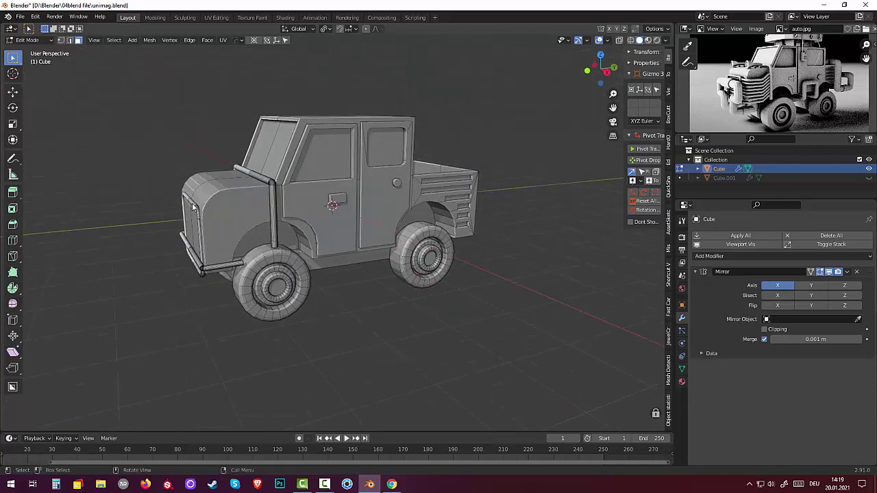
Deselect the body mesh and grow a selection across the whole new front pipe.
key(ctrl)
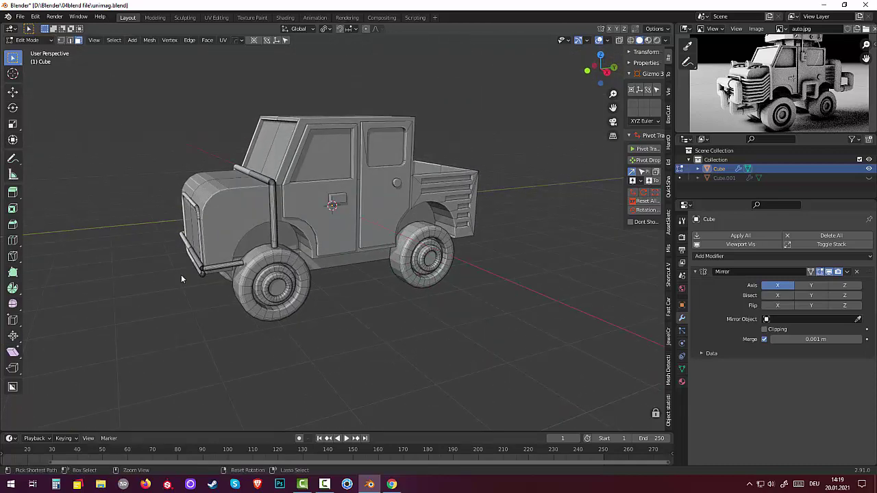
key(a)
scroll(181, 279, down, 1)
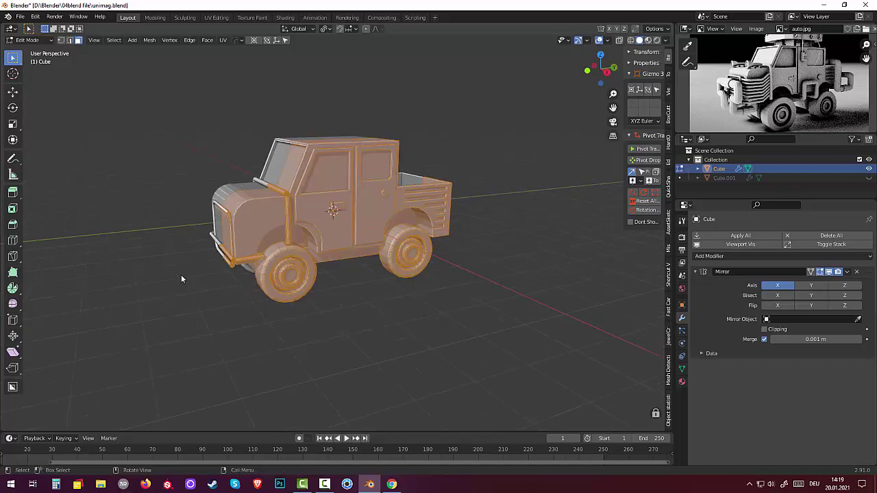
click(236, 342)
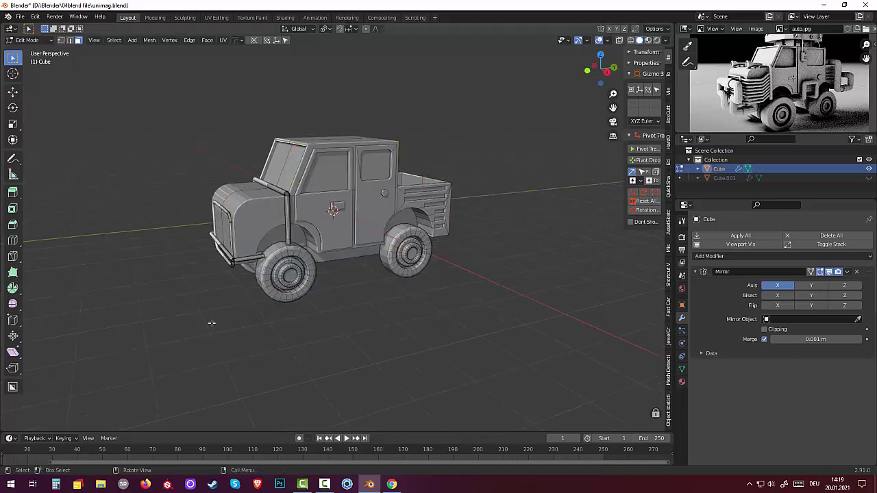
scroll(196, 305, up, 2)
mouse_move(180, 277)
middle_down()
mouse_move(236, 279)
mouse_move(211, 254)
middle_up()
scroll(211, 254, up, 2)
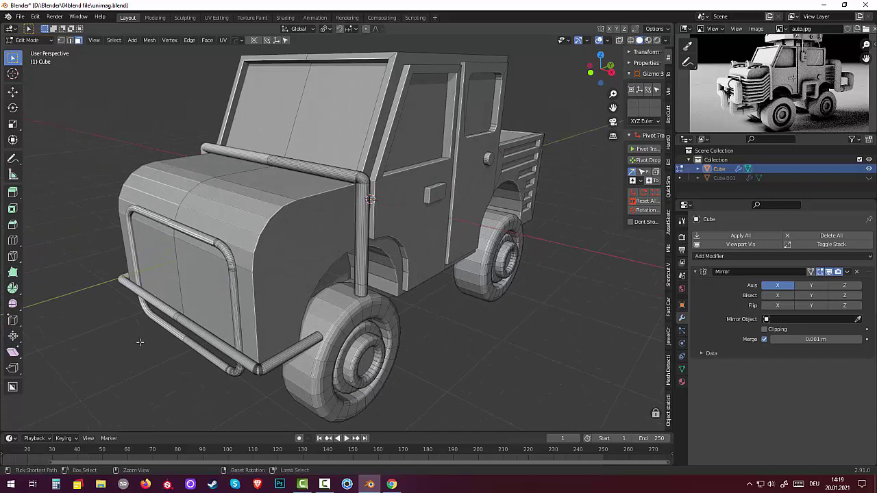
key(ctrl+KP_Add)
key(ctrl+KP_Add)
key(ctrl+KP_Add)
key(ctrl+KP_Add)
key(ctrl+KP_Add)
key(ctrl+KP_Add)
key(ctrl+KP_Add)
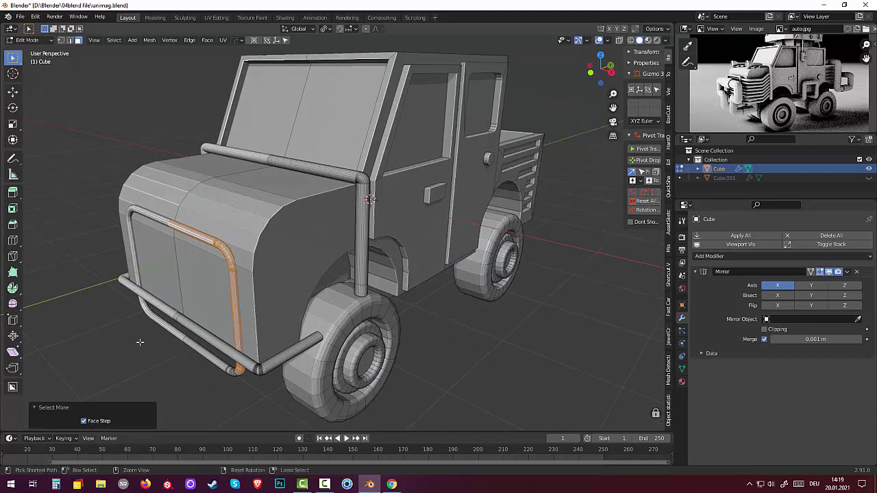
key(ctrl+KP_Add)
key(ctrl+KP_Add)
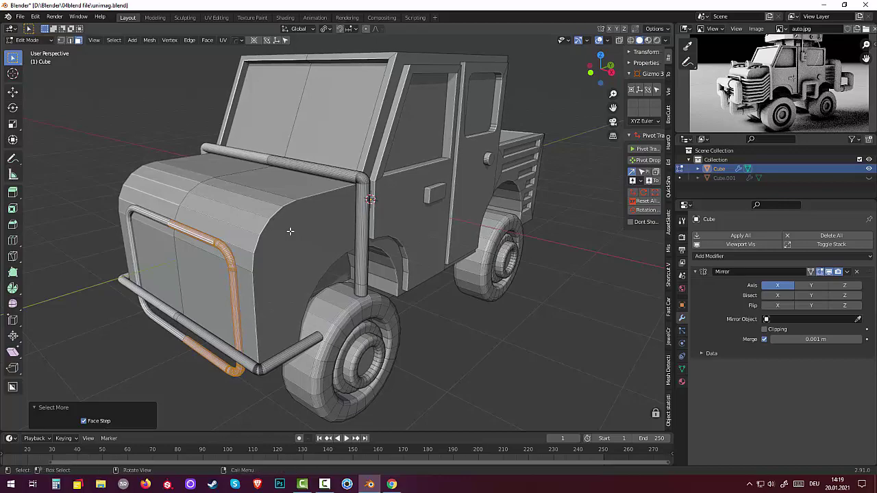
middle_drag(289, 231, 322, 219)
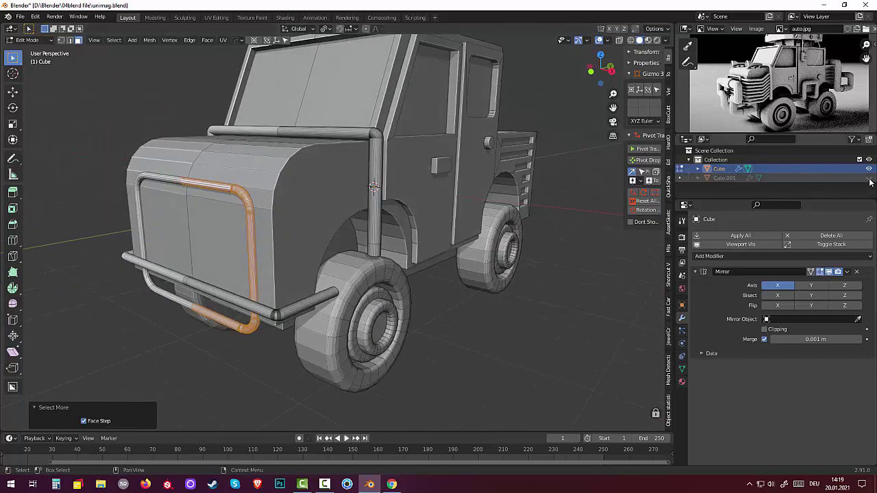
Show Cube.001 again and move the pipe bumper 0.206 m forward along Y.
click(869, 178)
middle_drag(411, 206, 508, 266)
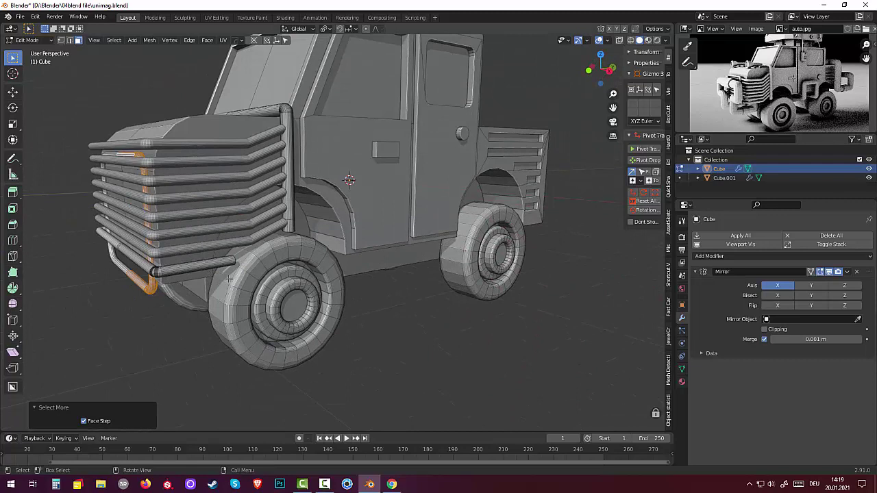
key(g)
key(y)
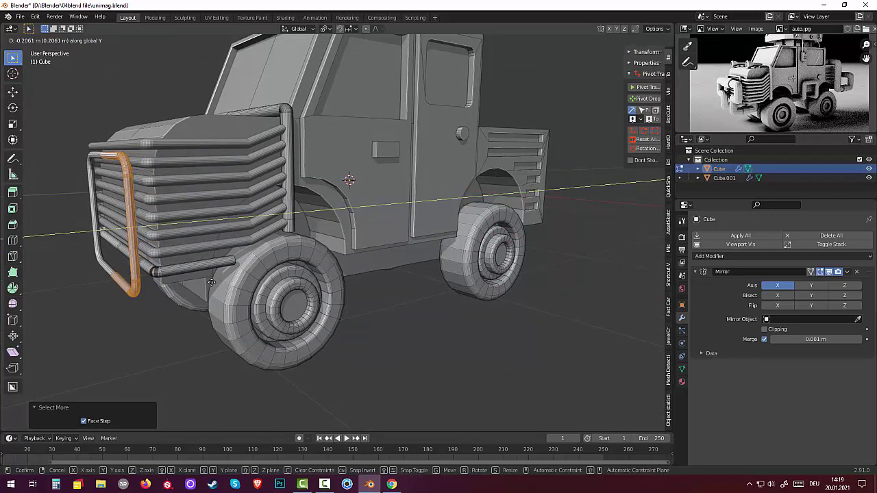
click(212, 283)
Raise the pipe bumper 0.277 m along Z so it frames the grille.
key(g)
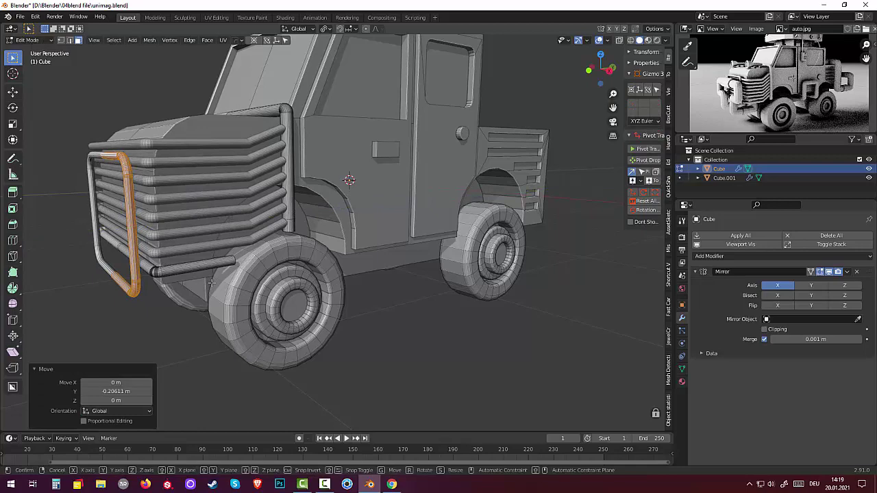
key(z)
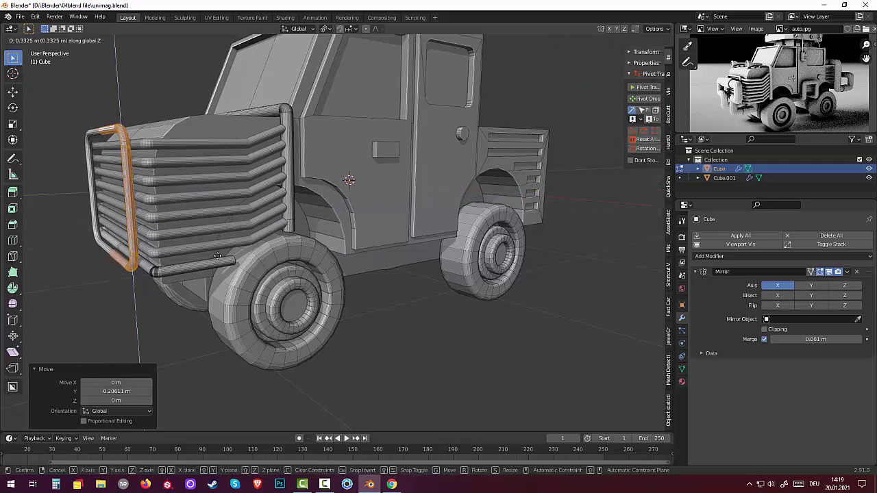
click(216, 259)
middle_drag(258, 246, 302, 237)
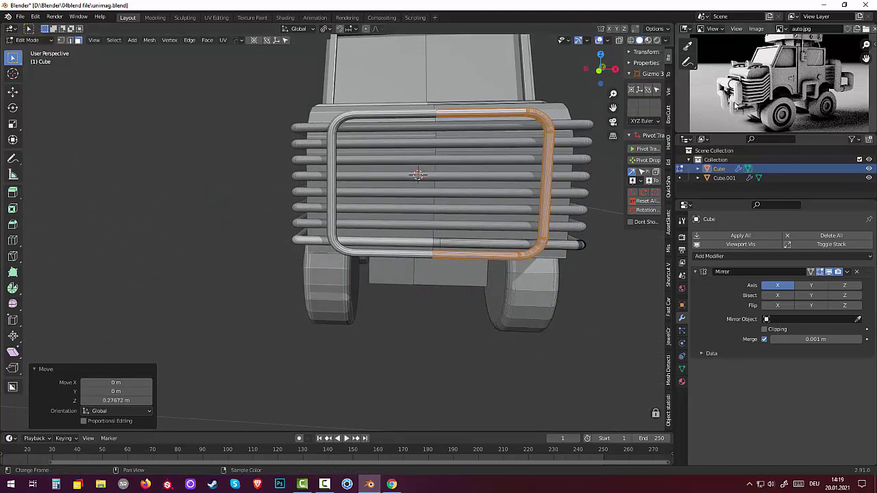
Select the front body face behind the grille and lay a 7-cell cutting grid over it.
click(485, 378)
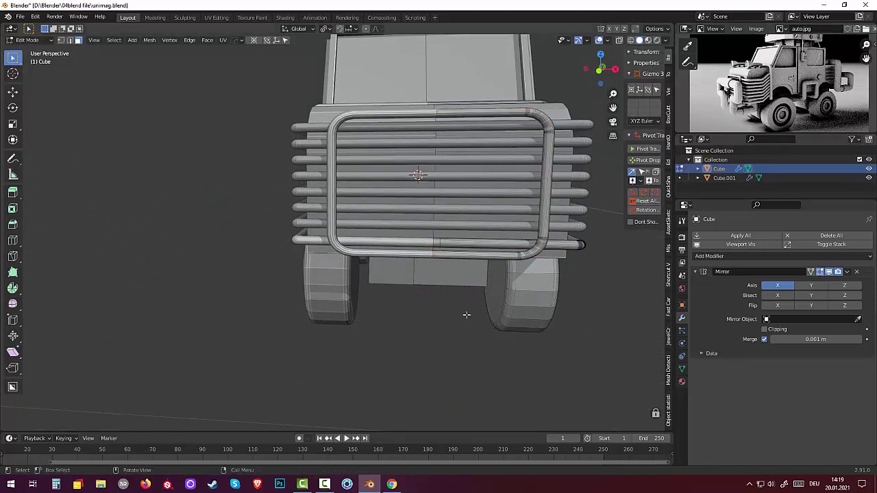
key(l)
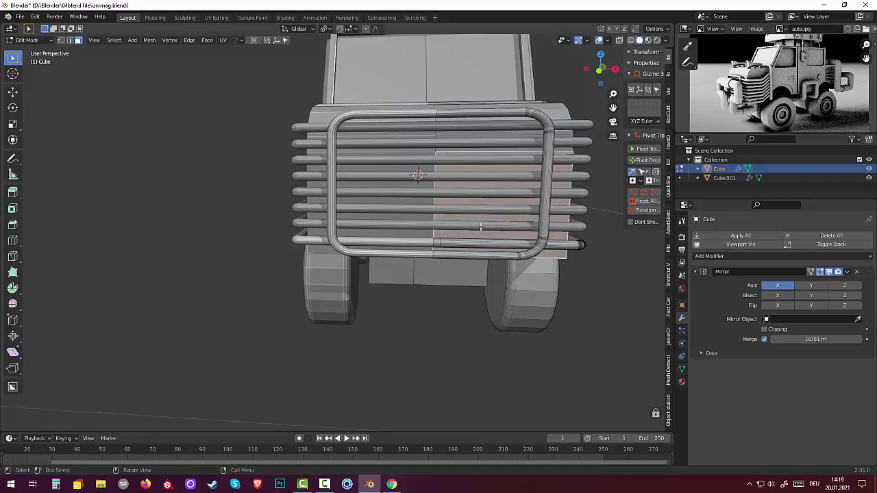
middle_drag(478, 227, 471, 210)
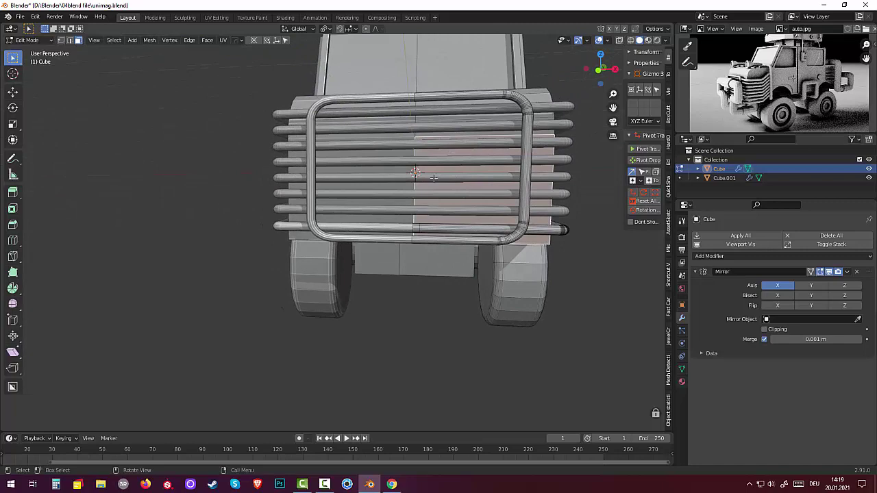
key(ctrl+shift+g)
scroll(461, 186, up, 2)
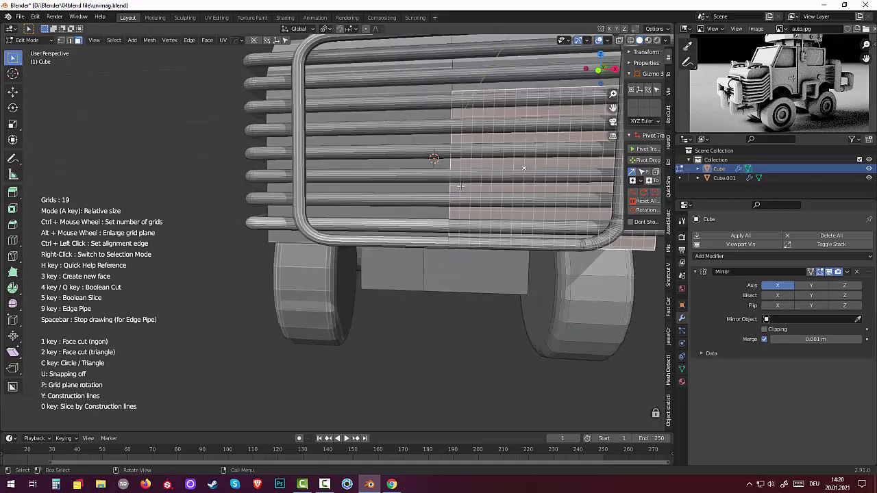
scroll(463, 191, down, 2)
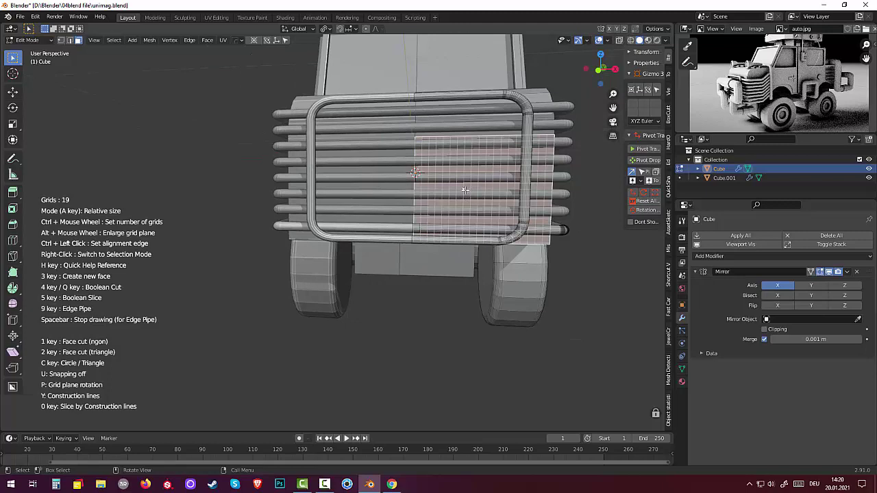
alt+scroll(465, 190, up, 2)
alt+scroll(464, 189, up, 1)
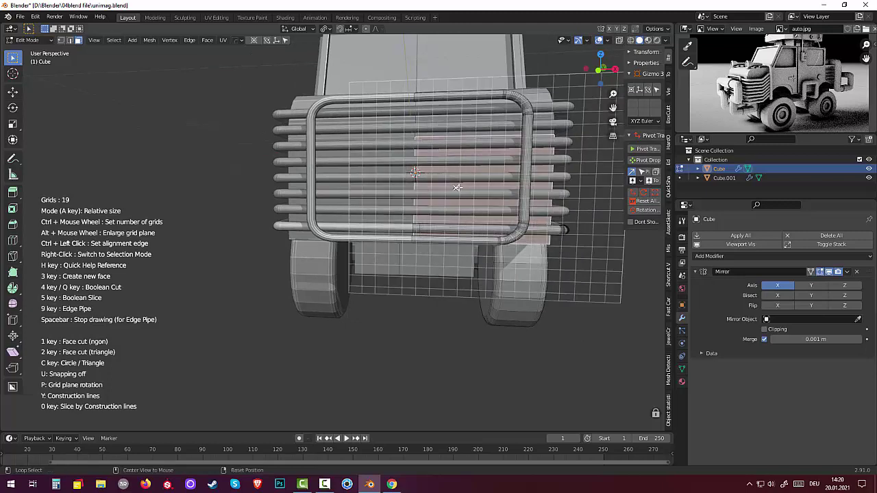
alt+scroll(458, 186, up, 1)
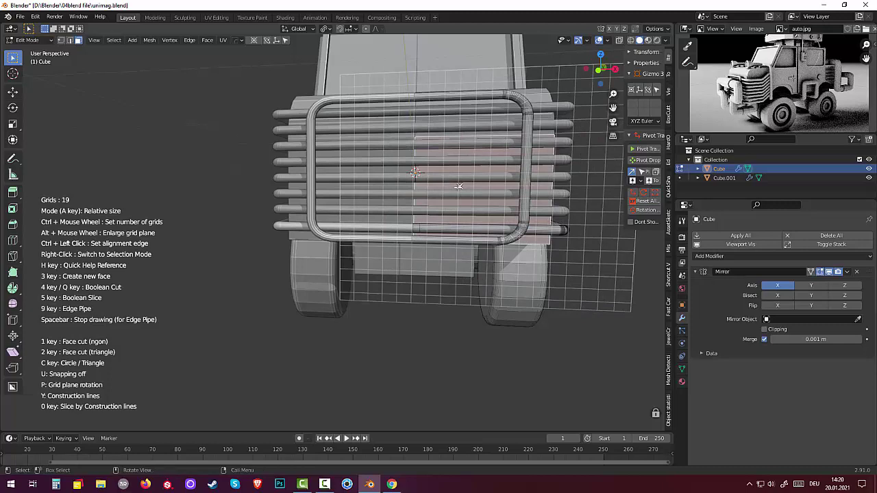
ctrl+scroll(459, 187, up, 1)
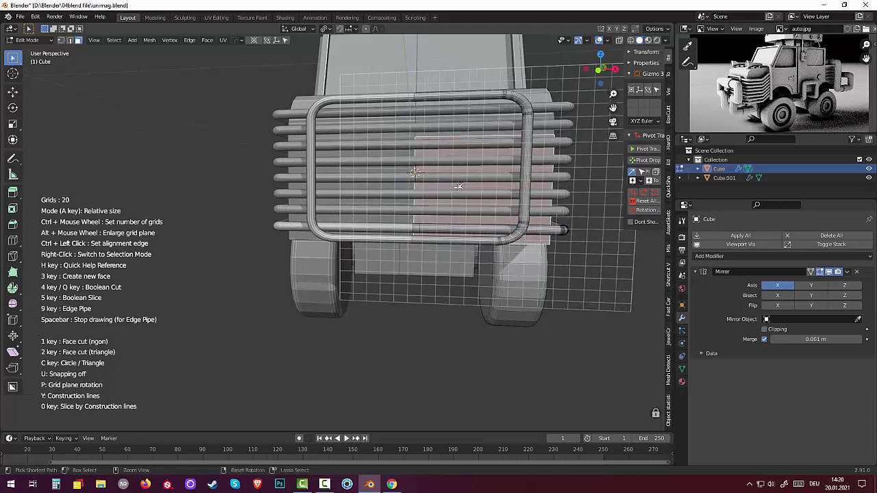
ctrl+scroll(458, 187, up, 2)
ctrl+scroll(459, 186, up, 2)
ctrl+scroll(459, 186, up, 2)
ctrl+scroll(459, 185, up, 4)
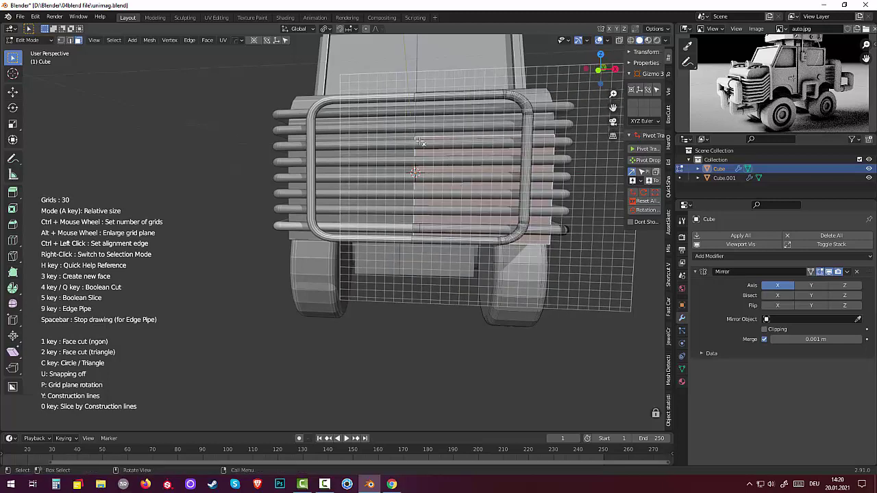
Draw the first edges and a corner of the cut outline on the grid.
drag(415, 137, 524, 136)
mouse_move(524, 135)
mouse_down()
mouse_move(535, 135)
mouse_move(530, 226)
mouse_up()
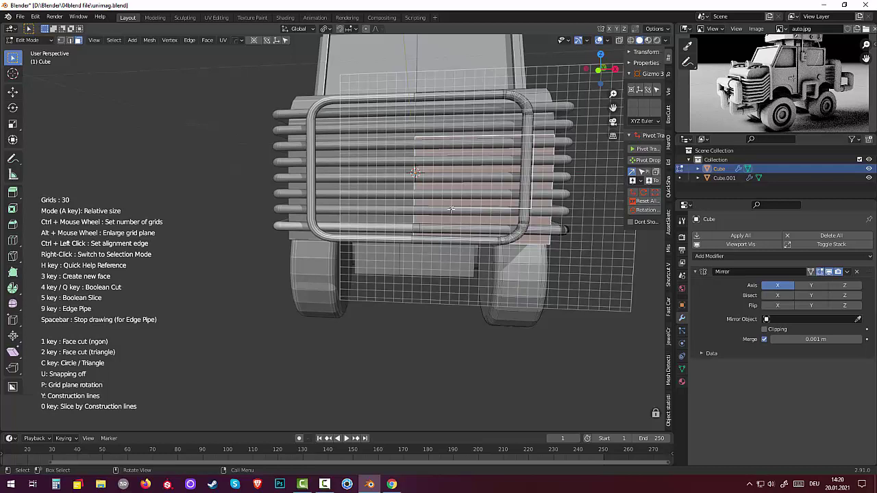
click(451, 209)
key(KP_1)
key(KP_3)
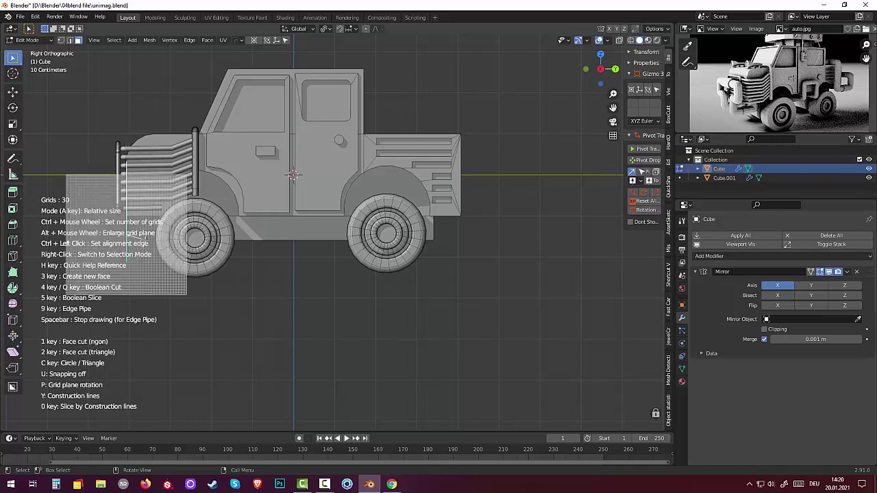
scroll(147, 238, up, 4)
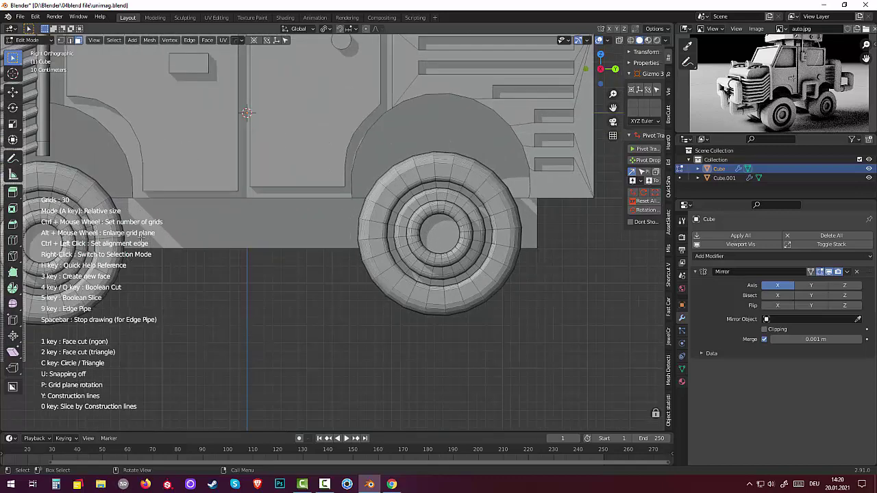
scroll(165, 229, down, 3)
scroll(281, 267, up, 3)
Place two more outline points on the grid from the side view.
click(282, 268)
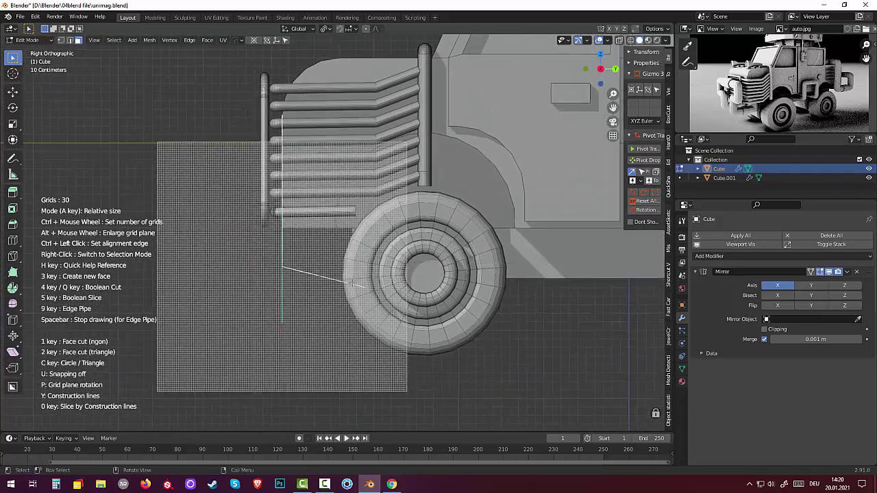
ctrl+scroll(336, 279, down, 4)
ctrl+scroll(333, 277, down, 5)
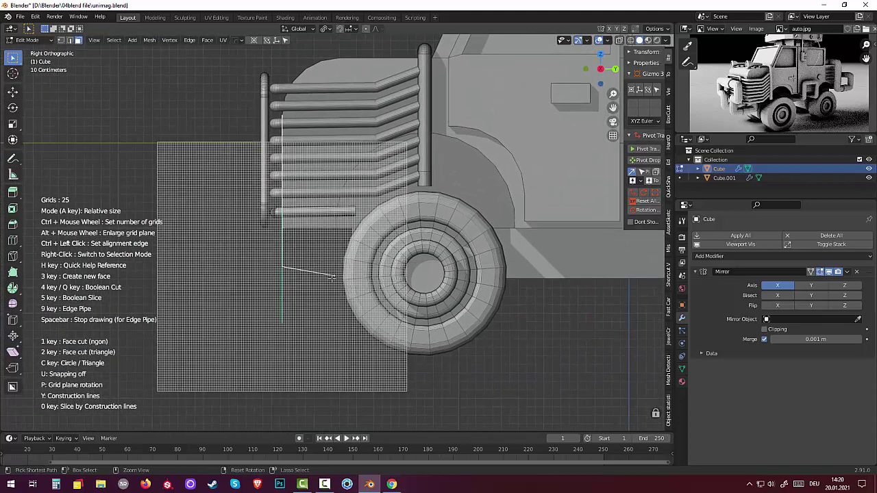
ctrl+scroll(332, 275, down, 5)
ctrl+scroll(332, 275, down, 5)
ctrl+scroll(332, 275, down, 4)
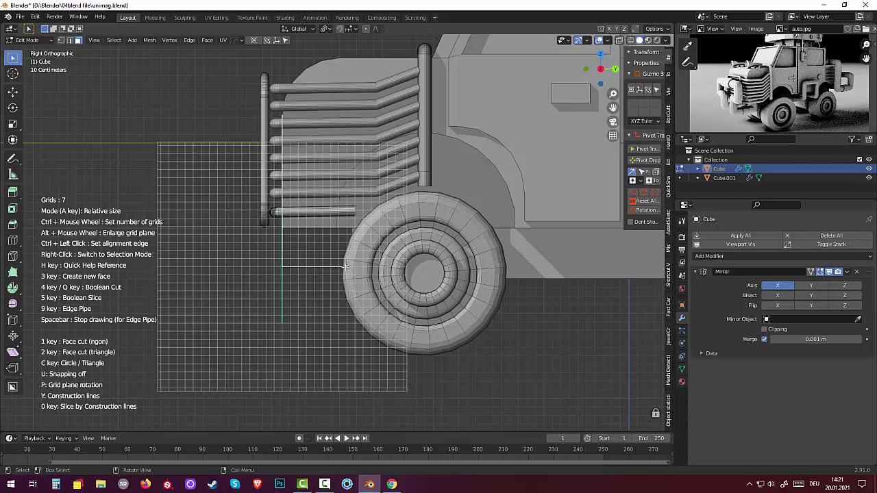
click(346, 268)
middle_drag(366, 244, 444, 245)
scroll(377, 241, down, 3)
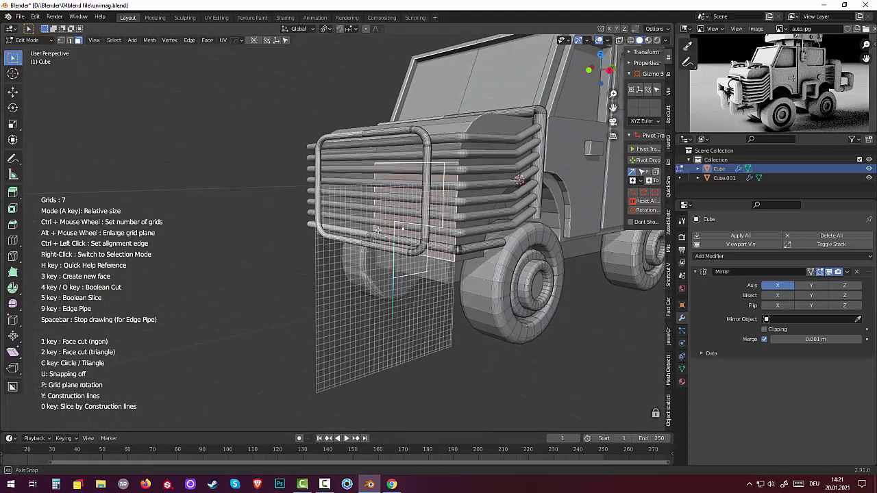
Bevel the outline's corners at 3 and convert it into an Edge Pipe of thickness 5.00.
right_click(471, 280)
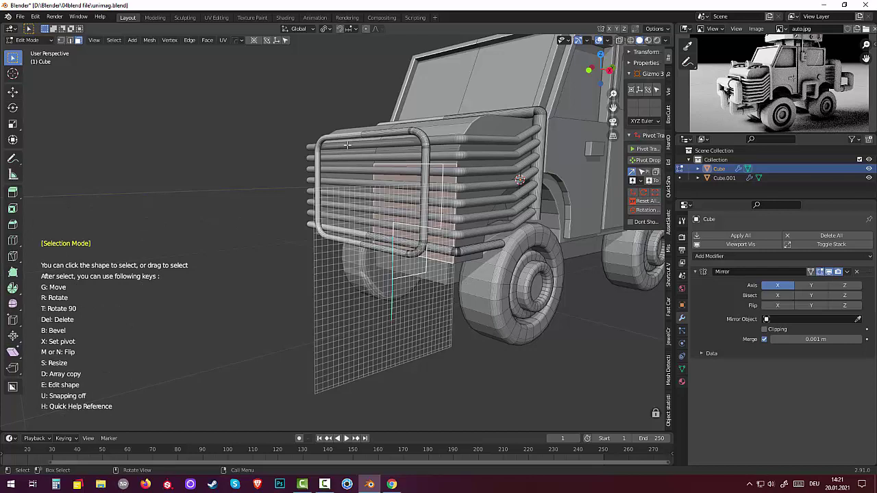
drag(347, 145, 455, 295)
key(b)
scroll(442, 391, up, 1)
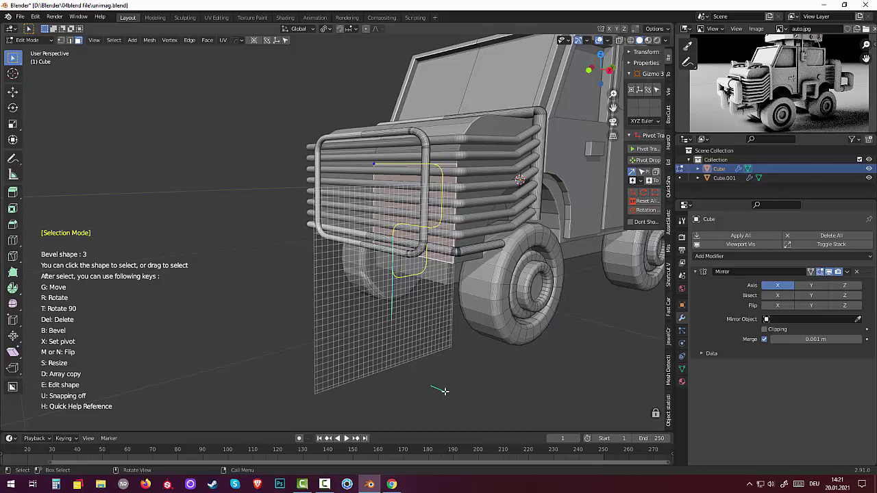
click(445, 391)
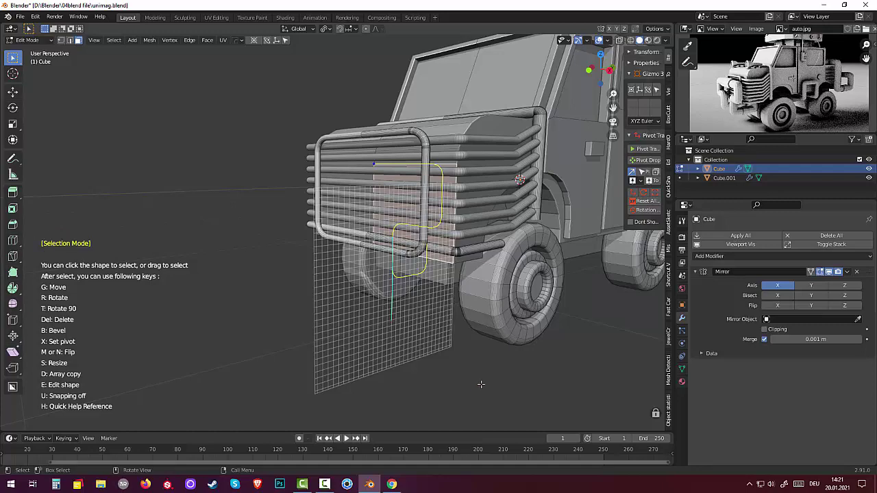
right_click(425, 381)
middle_drag(451, 377, 444, 377)
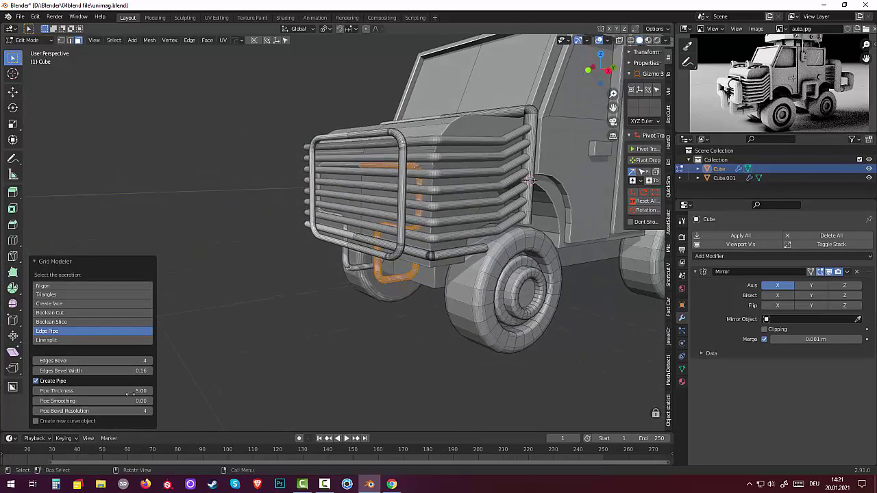
Set Pipe Thickness to 20.00 and Edges Bevel Width to 0.07.
drag(131, 391, 141, 399)
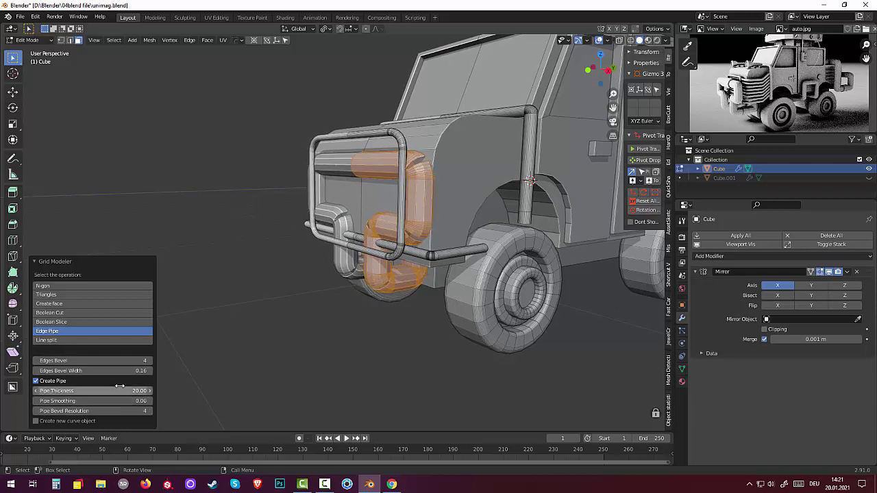
drag(137, 371, 135, 372)
middle_drag(266, 379, 315, 383)
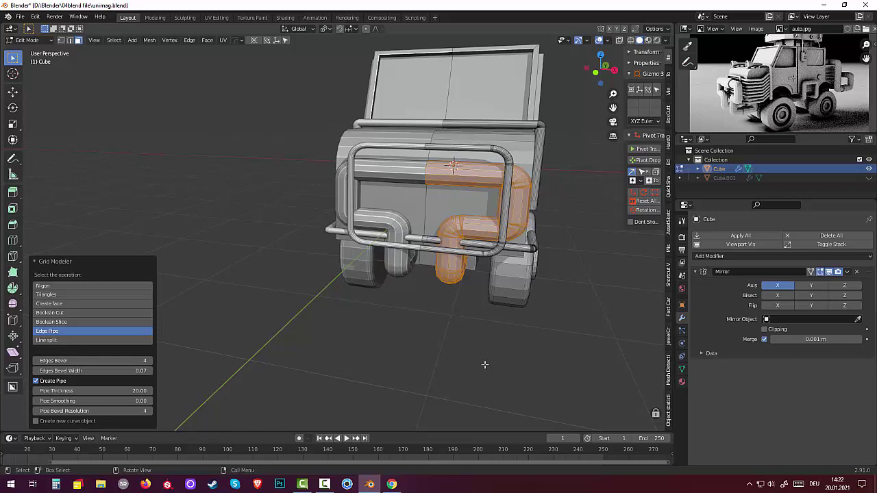
mouse_move(485, 364)
middle_down()
mouse_move(402, 365)
mouse_move(409, 331)
middle_up()
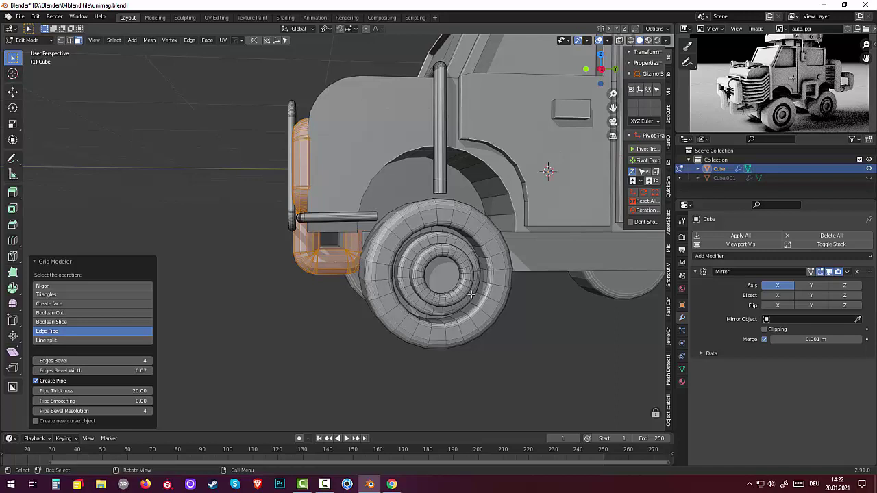
Move the thick pipe -0.428 m along Y in front of the grille, then deselect it.
key(g)
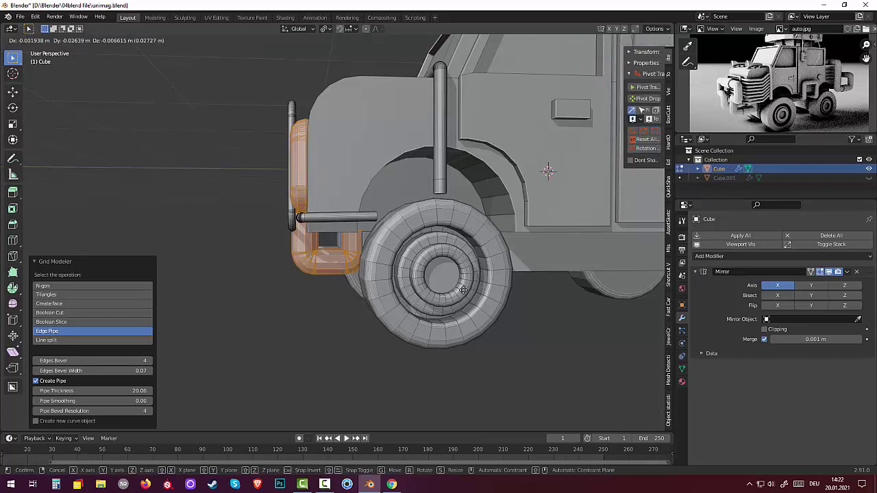
key(y)
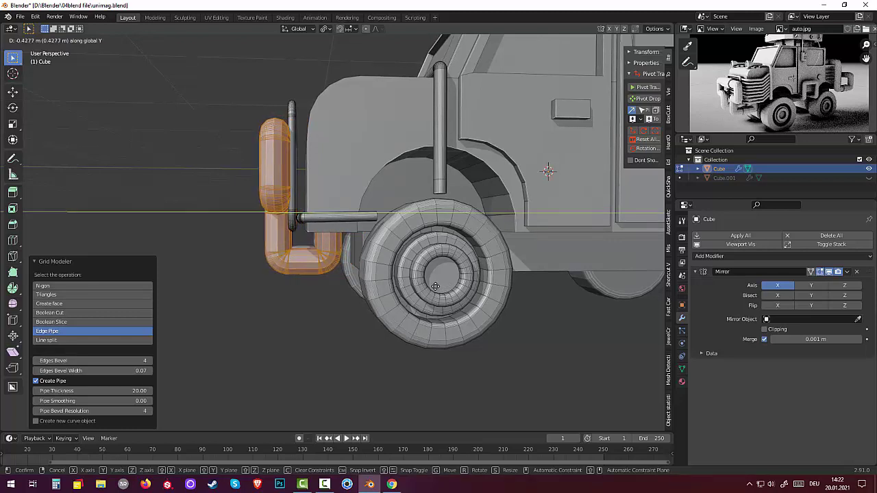
click(435, 286)
middle_drag(250, 329, 329, 338)
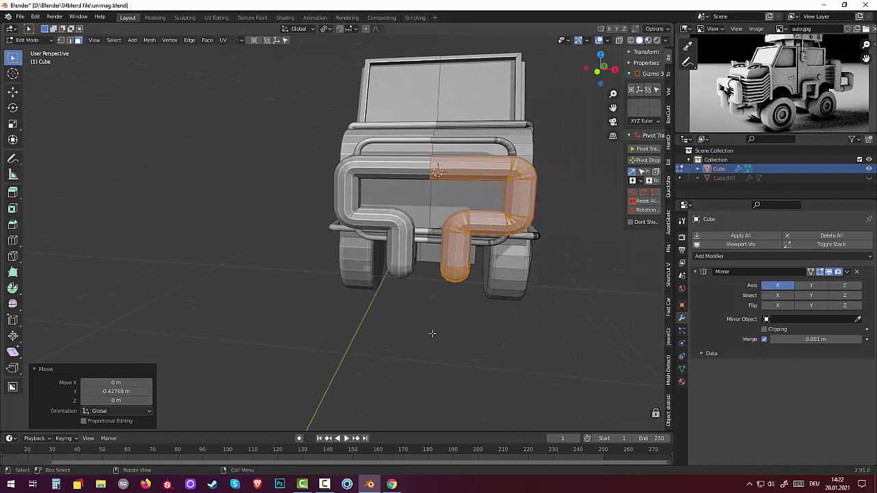
scroll(502, 350, up, 2)
scroll(502, 350, up, 2)
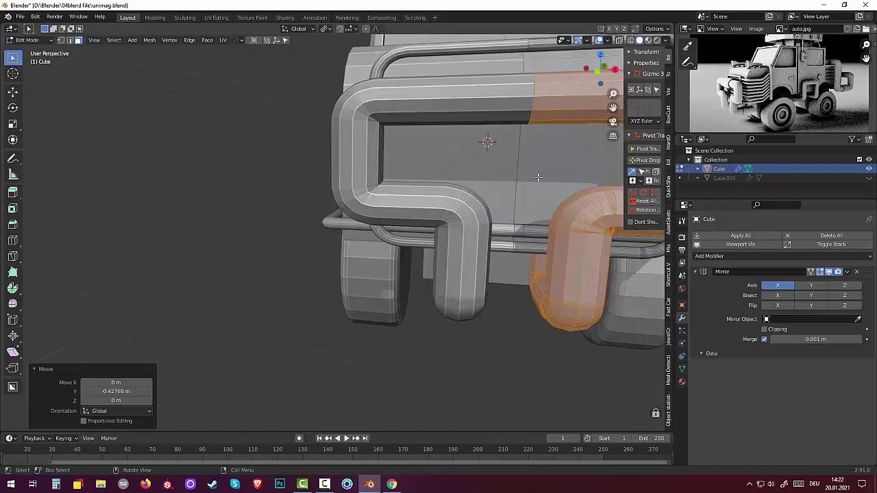
click(557, 98)
scroll(558, 117, down, 4)
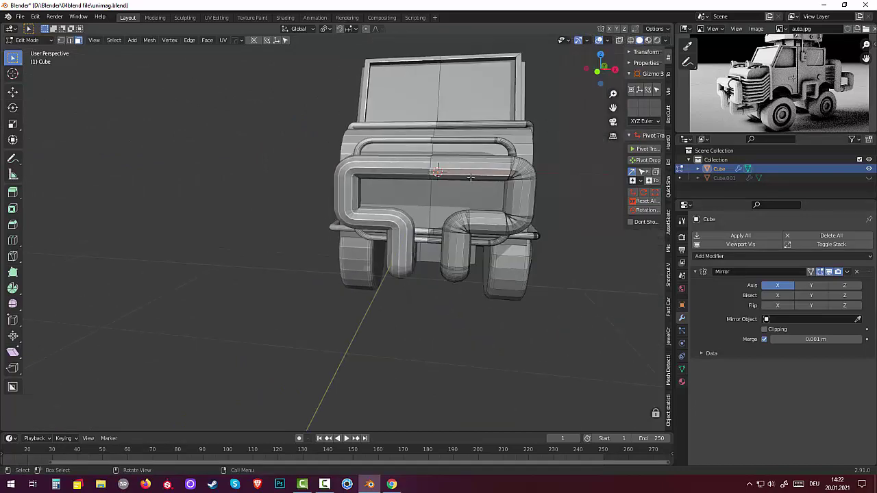
Add a loop cut across the upper front of the truck body, slid to factor 0.115.
key(ctrl+r)
click(468, 170)
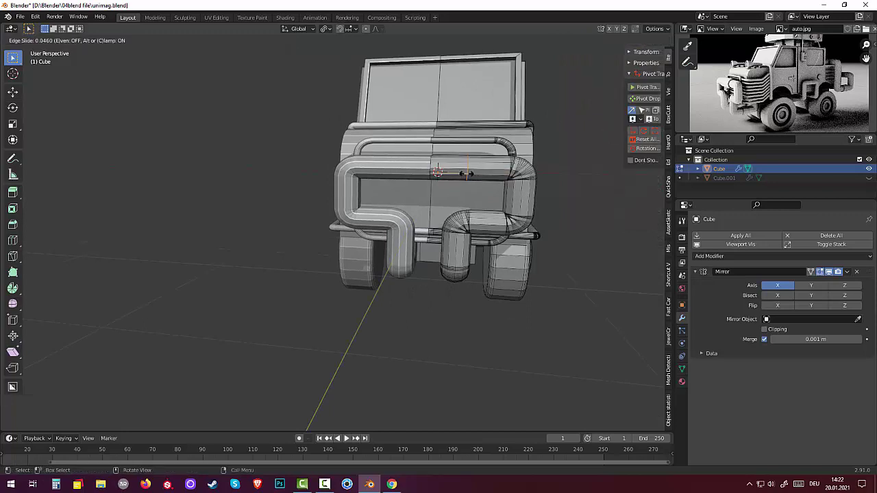
click(463, 174)
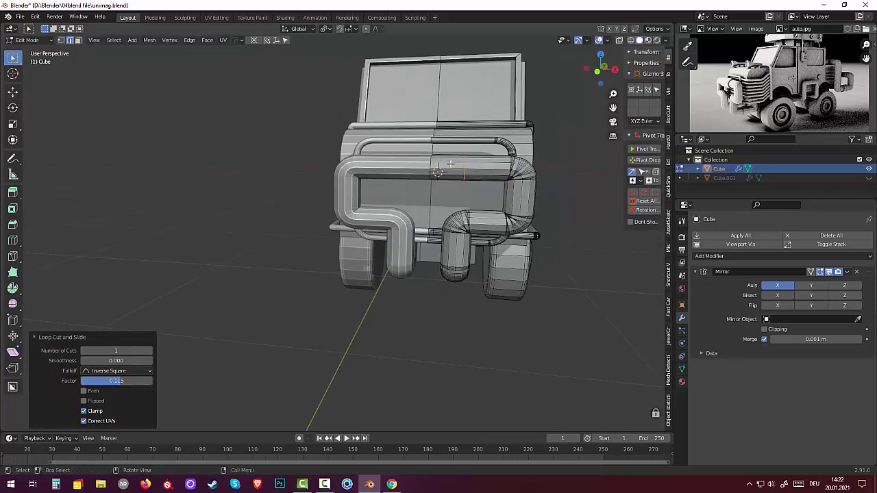
click(450, 163)
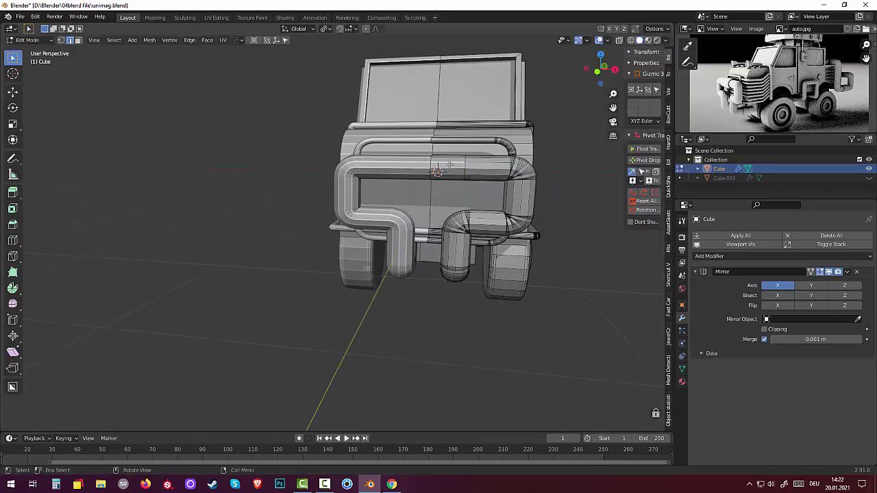
In face mode, select the centre front-panel face and the face just below it.
key(3)
click(448, 164)
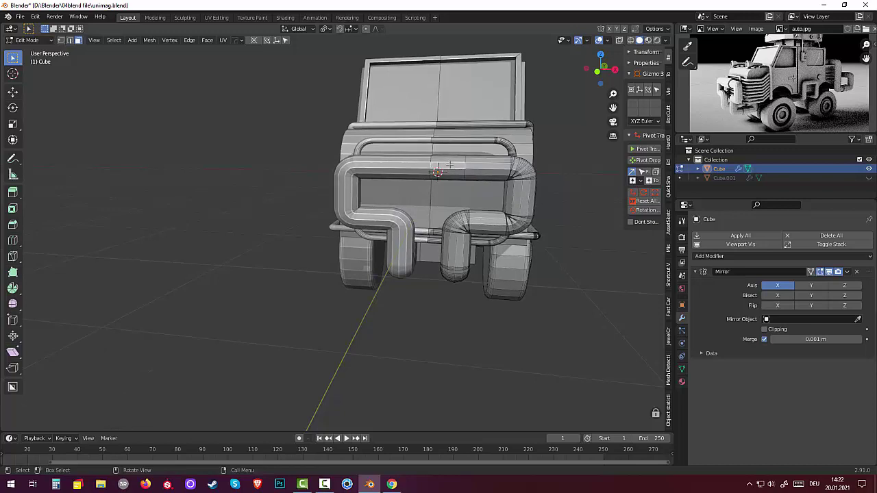
shift+click(455, 176)
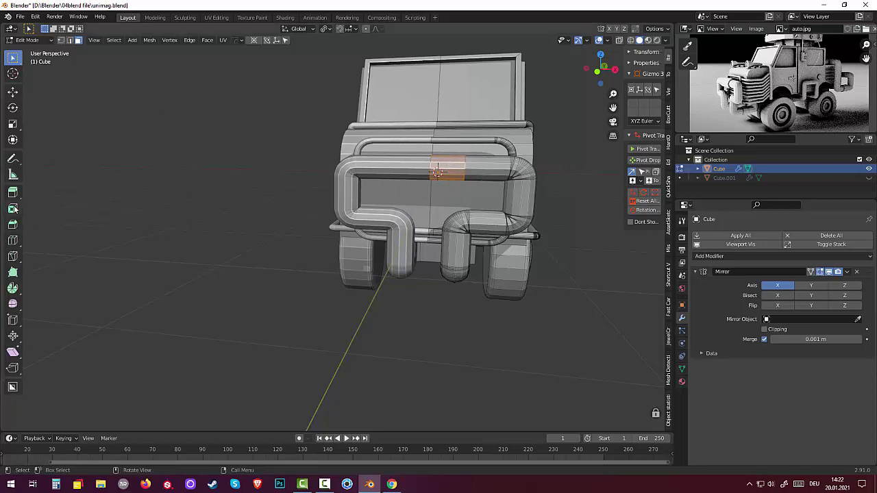
Extrude the two centre faces along their normals by 0.0754 m.
click(13, 195)
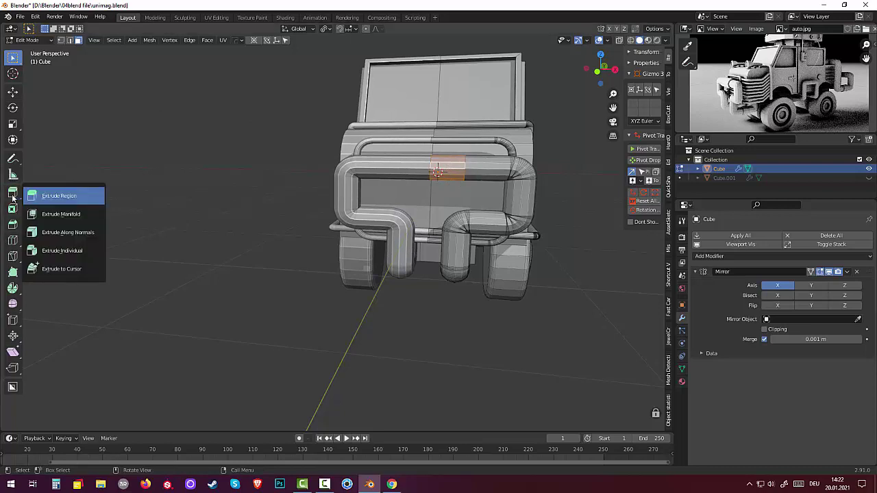
click(44, 233)
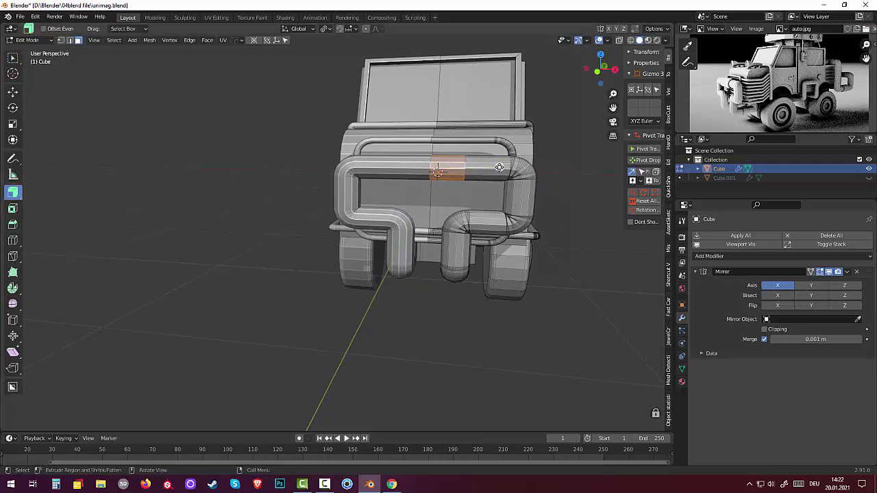
mouse_move(498, 168)
mouse_down()
mouse_move(489, 164)
mouse_move(500, 166)
mouse_up()
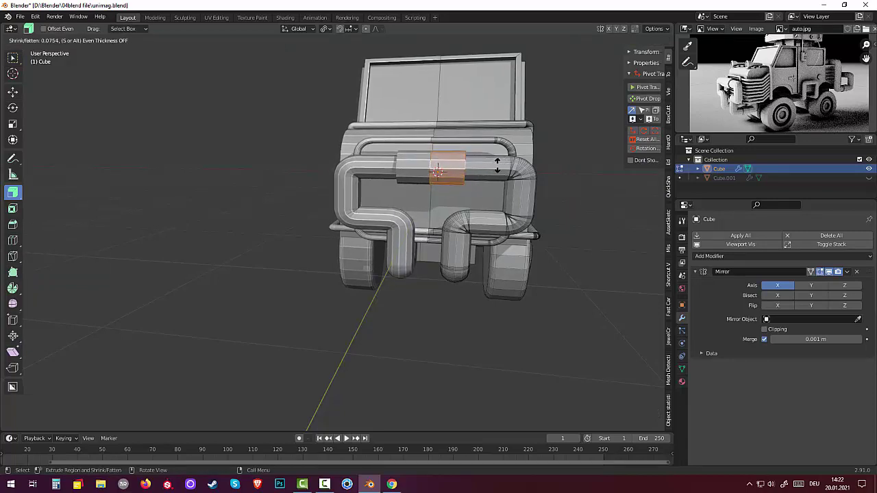
drag(500, 166, 496, 165)
click(523, 331)
Unhide the grille bars object Cube.001 from the outliner.
middle_drag(522, 331, 441, 296)
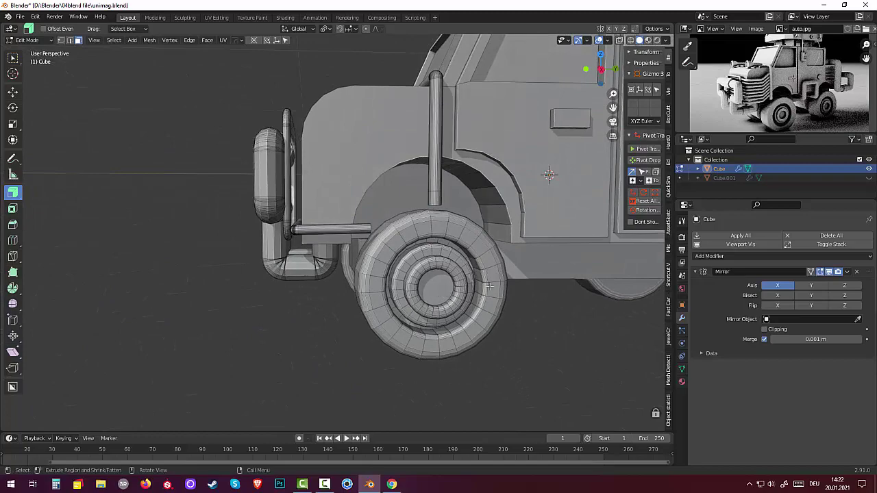
click(869, 178)
mouse_move(656, 184)
middle_down()
mouse_move(28, 172)
mouse_move(615, 205)
mouse_move(414, 125)
mouse_move(564, 280)
mouse_move(470, 394)
mouse_move(528, 363)
mouse_move(476, 241)
mouse_move(507, 184)
mouse_move(580, 212)
mouse_move(575, 296)
middle_up()
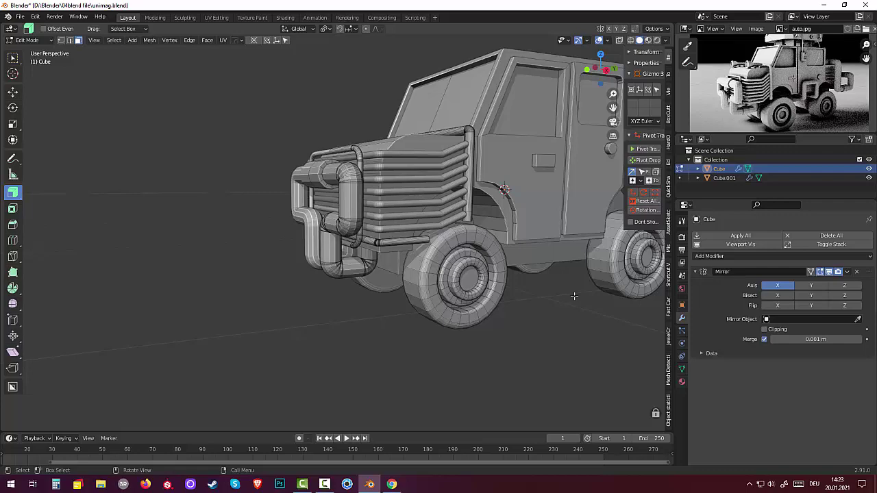
Select the lower side panel face and raise its cutting grid to 14 divisions.
middle_drag(553, 261, 496, 205)
click(456, 145)
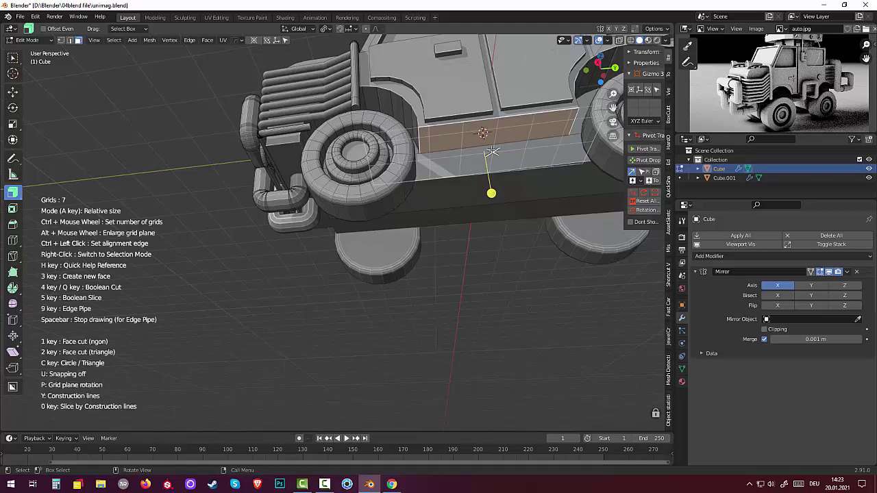
mouse_move(474, 169)
middle_down()
mouse_move(450, 94)
mouse_move(429, 78)
mouse_move(447, 102)
middle_up()
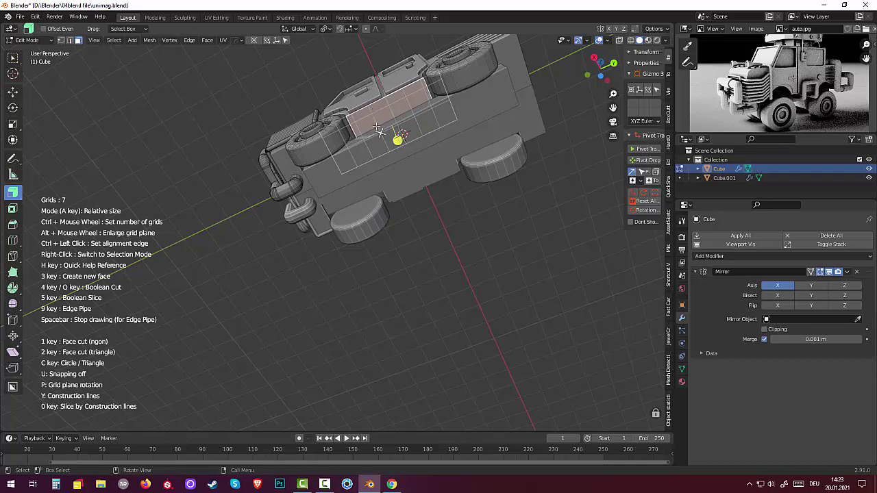
middle_drag(379, 131, 367, 146)
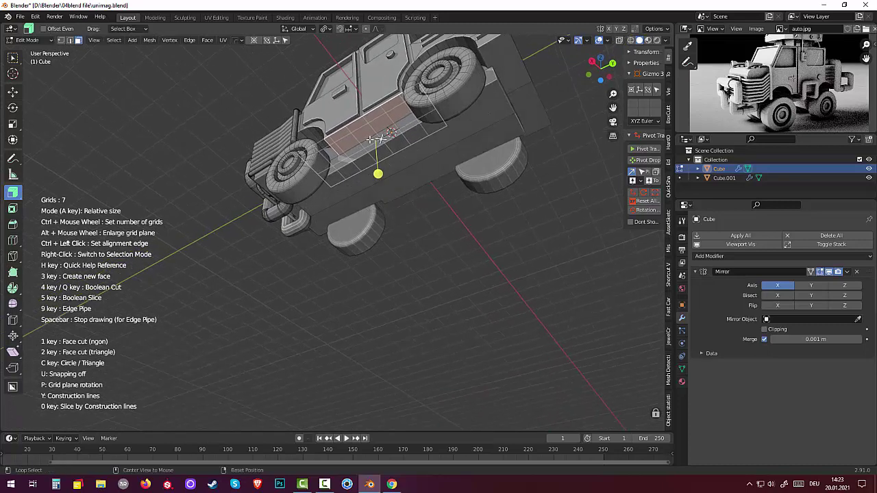
alt+scroll(362, 148, up, 1)
alt+scroll(354, 140, up, 1)
ctrl+scroll(353, 140, up, 3)
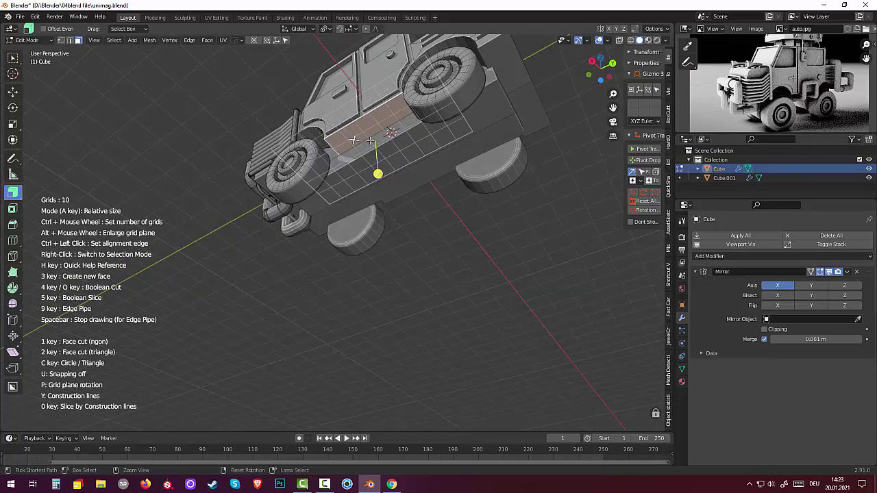
ctrl+scroll(370, 144, up, 4)
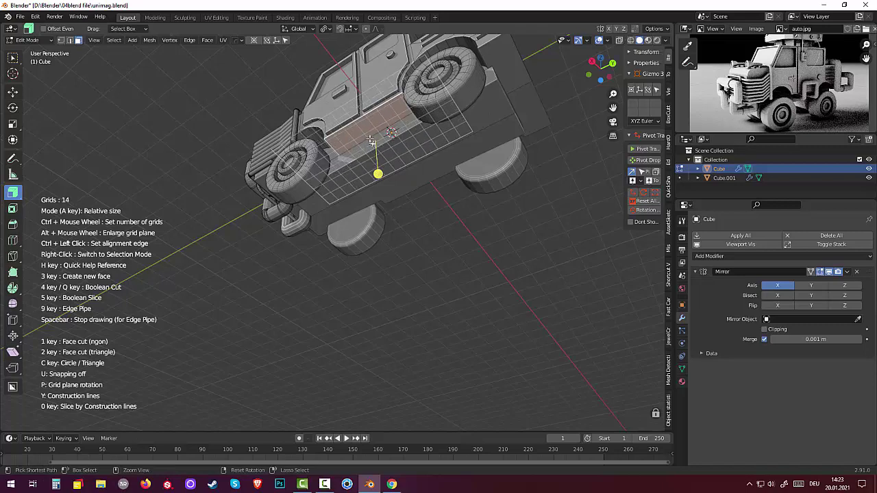
mouse_move(415, 131)
middle_down()
mouse_move(379, 111)
mouse_move(440, 93)
mouse_move(438, 103)
middle_up()
scroll(440, 109, up, 2)
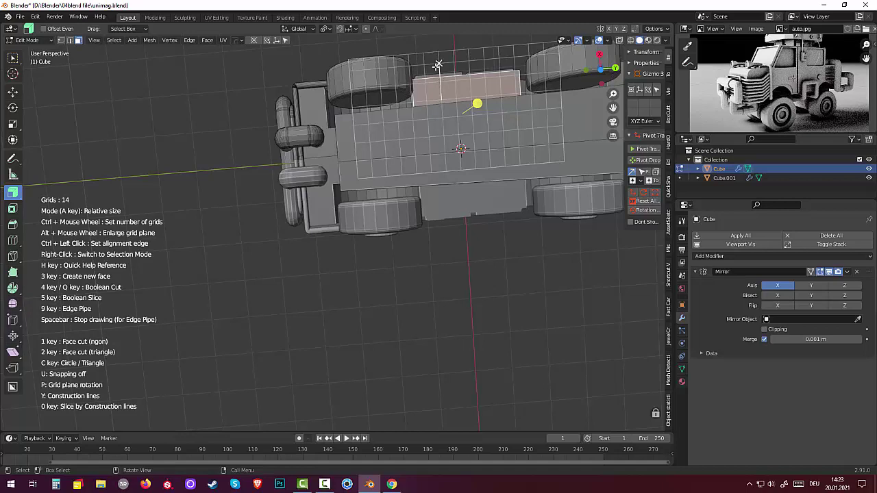
middle_drag(438, 64, 421, 173)
Stand the grid upright along the truck side and draw a rectangle on it.
key(p)
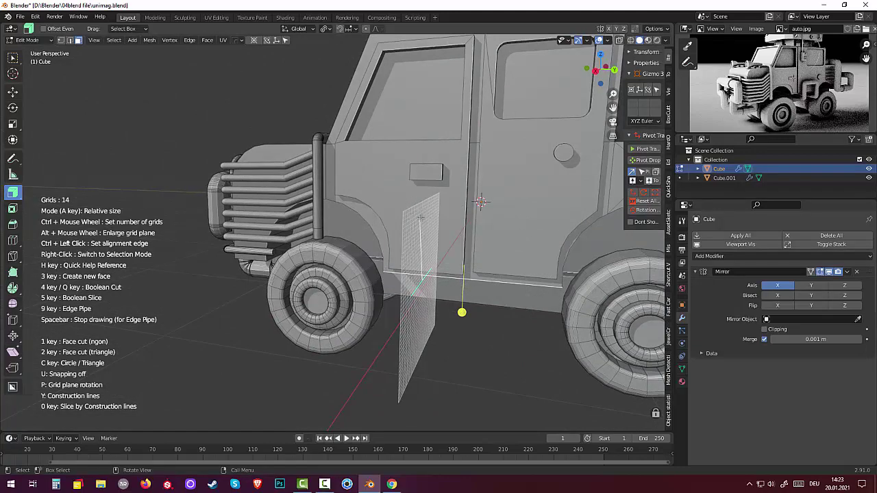
mouse_move(419, 213)
middle_down()
mouse_move(418, 223)
mouse_move(462, 223)
middle_up()
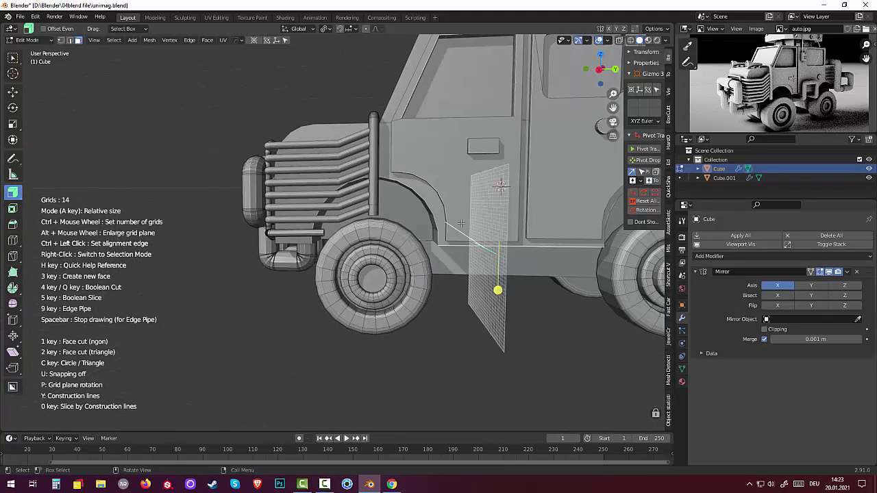
key(p)
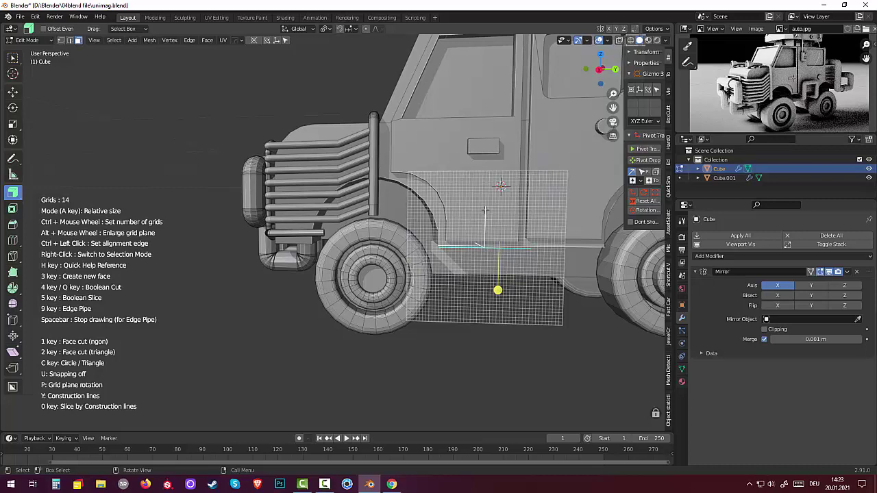
drag(486, 209, 540, 211)
drag(549, 212, 547, 247)
middle_drag(549, 246, 522, 110)
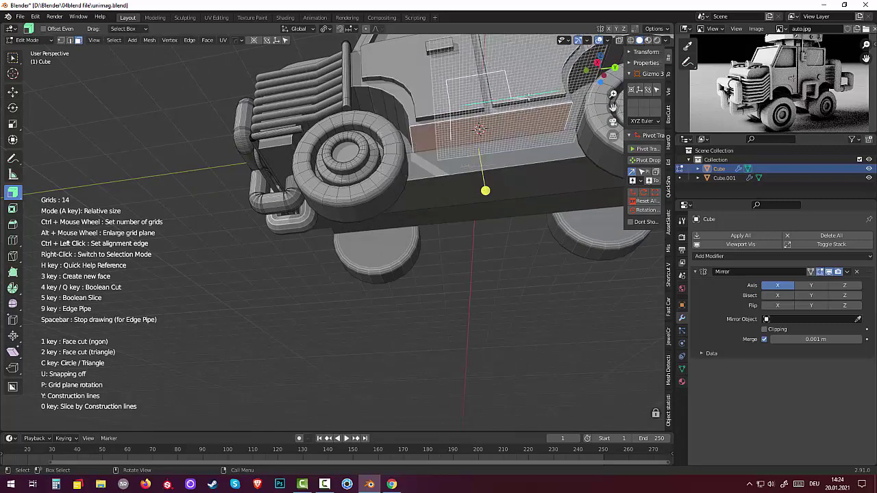
mouse_move(525, 97)
middle_down()
mouse_move(489, 70)
mouse_move(539, 58)
middle_up()
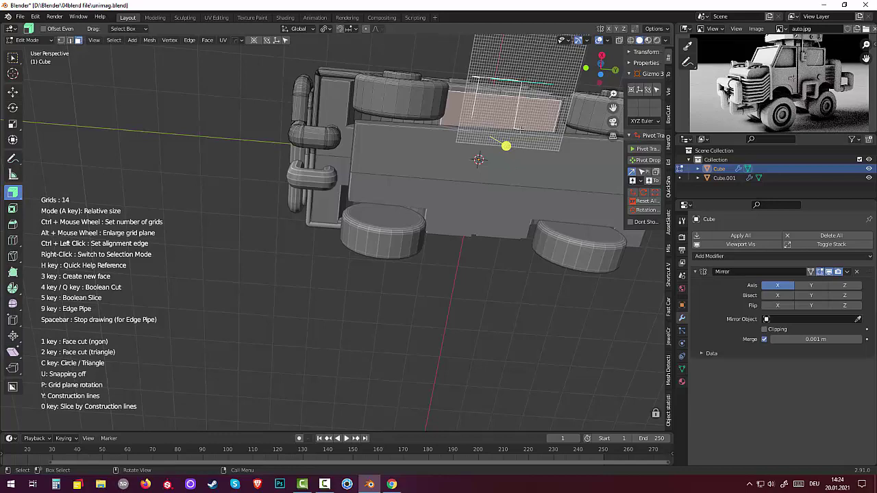
mouse_move(524, 129)
middle_down()
mouse_move(508, 206)
mouse_move(515, 200)
middle_up()
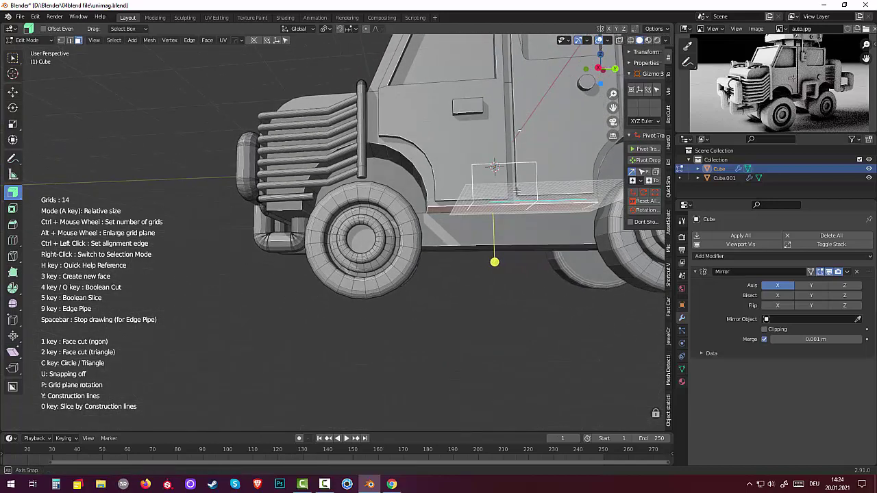
Switch to Selection Mode and select the drawn rectangle and its base strip.
right_click(486, 204)
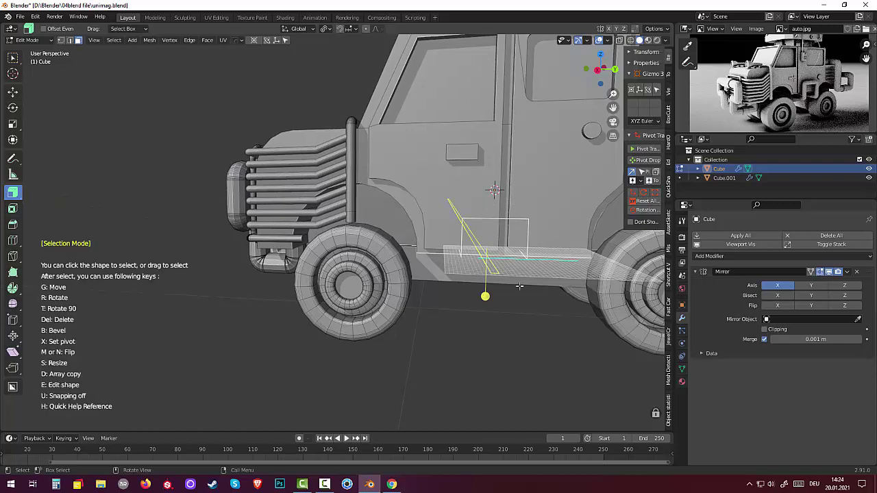
click(504, 247)
key(g)
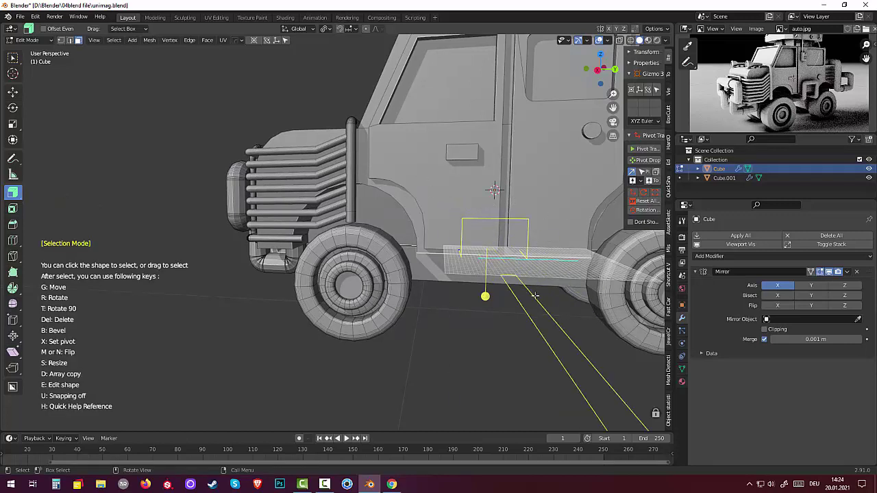
key(Escape)
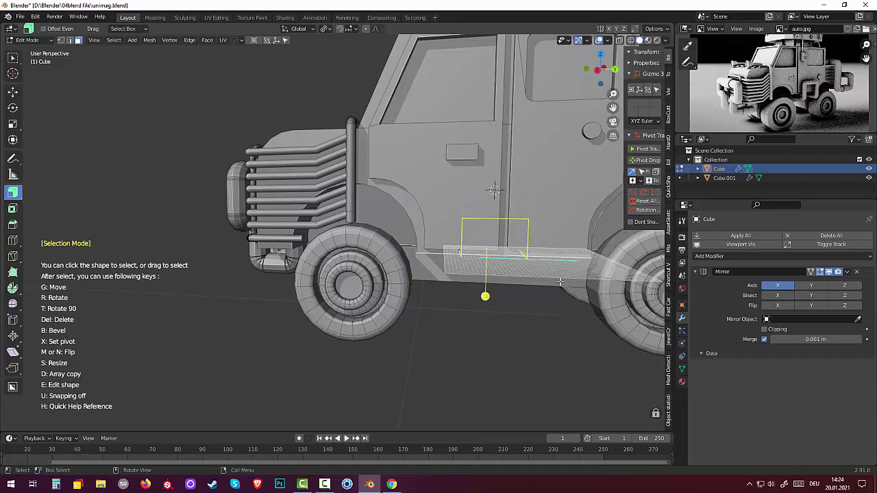
click(560, 281)
middle_drag(559, 281, 538, 251)
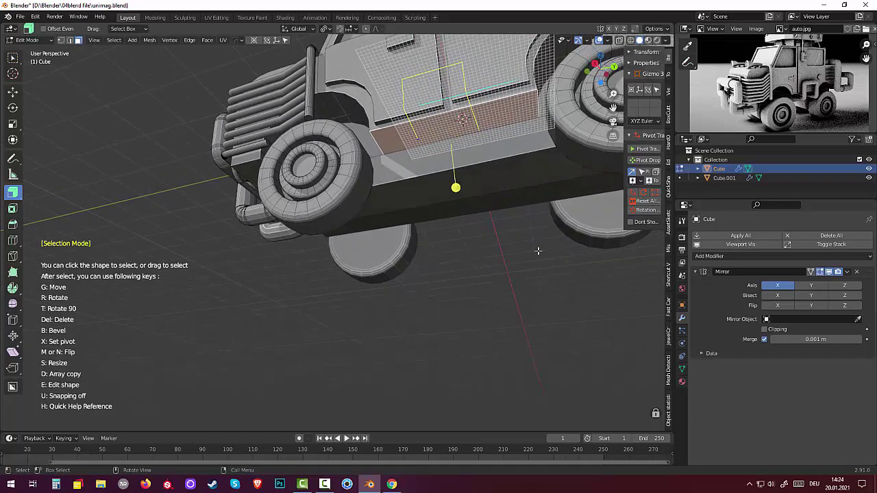
Edit the shape into an open three-sided handle outline beside the lower door, checking from several angles.
key(e)
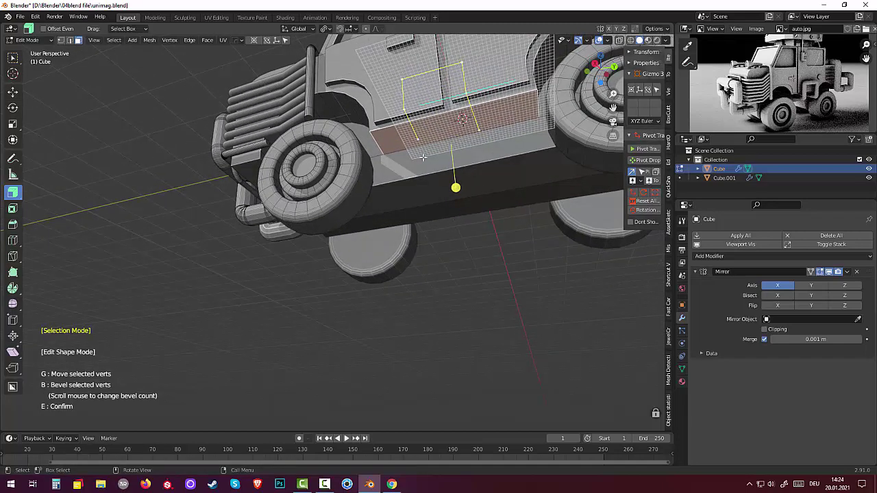
middle_drag(428, 168, 353, 114)
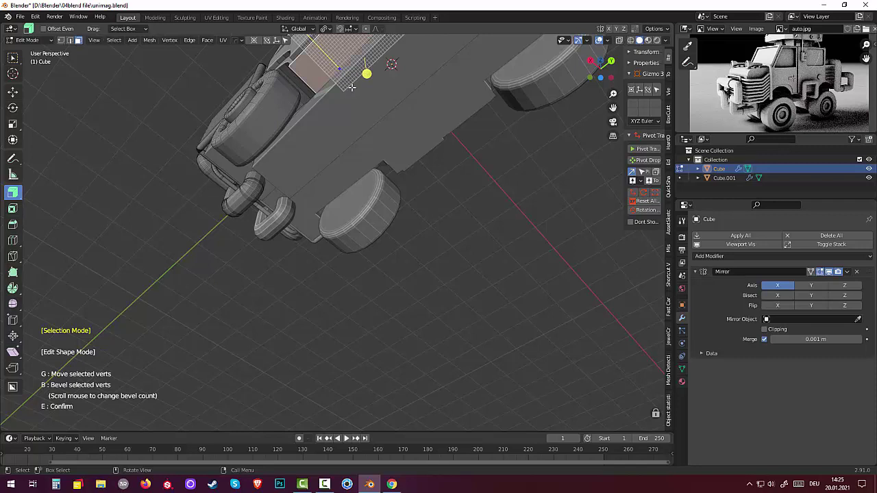
middle_drag(354, 90, 401, 167)
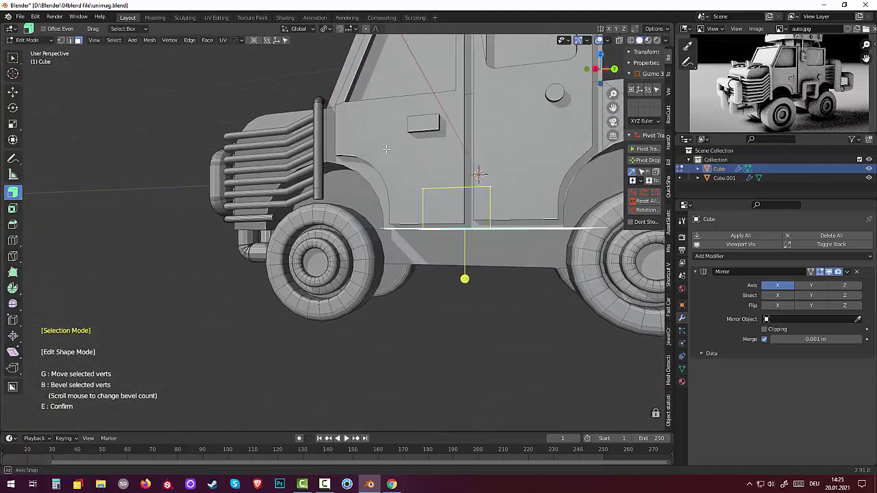
middle_drag(491, 185, 483, 241)
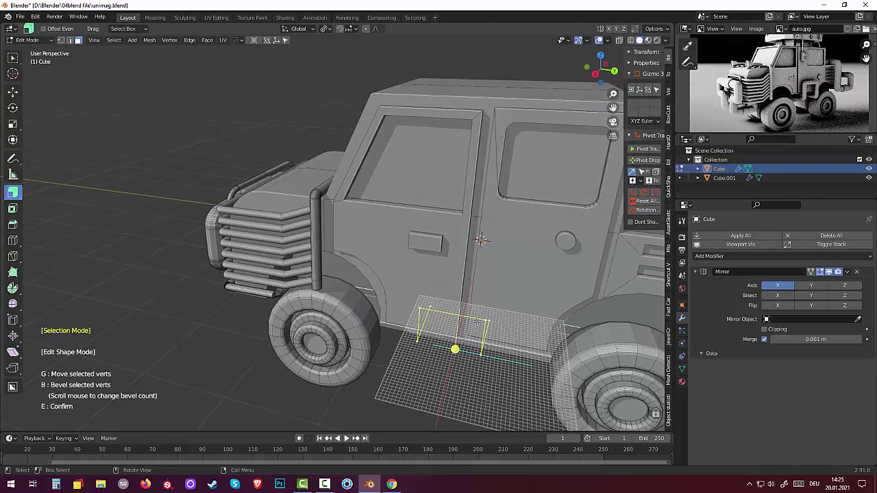
middle_drag(501, 319, 505, 285)
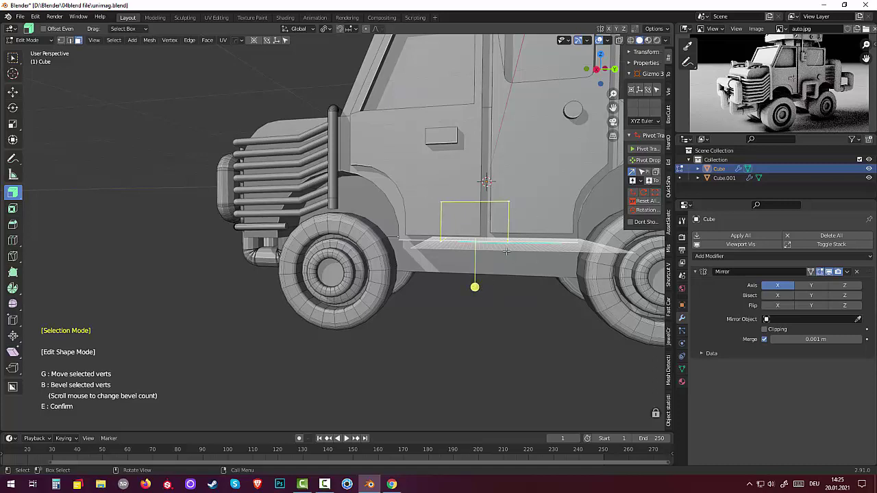
middle_drag(508, 203, 504, 199)
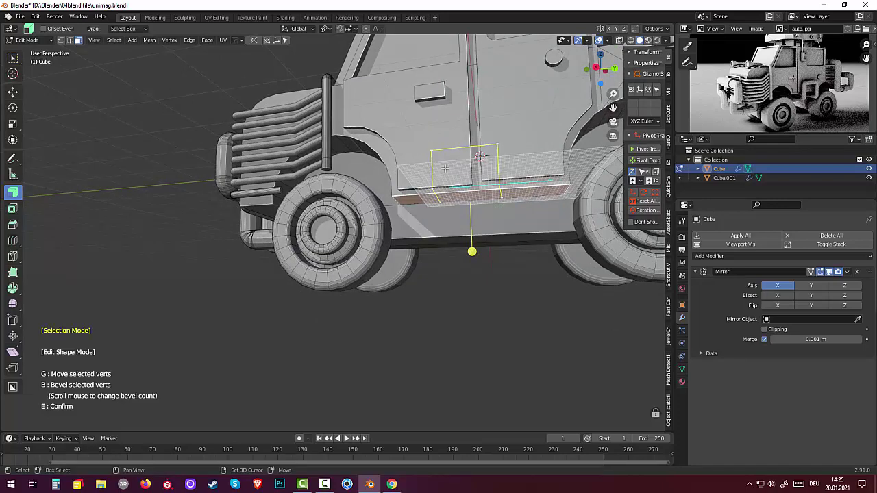
middle_drag(445, 168, 460, 234)
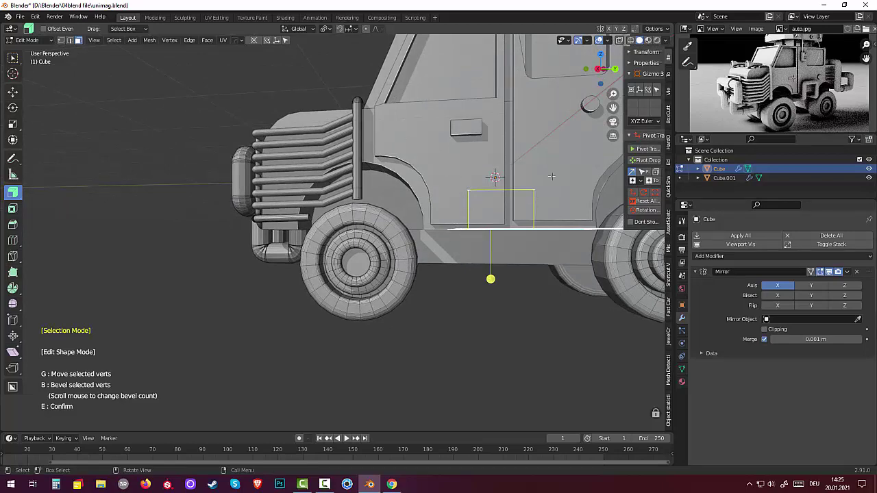
middle_drag(550, 184, 533, 185)
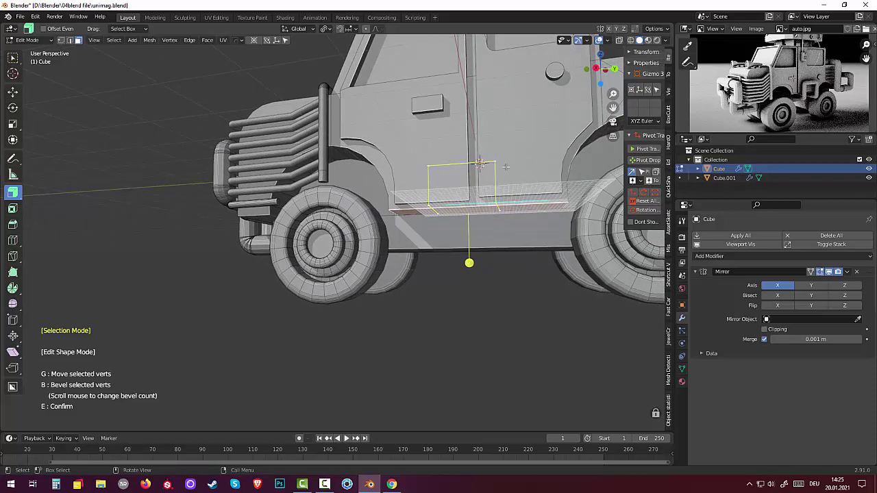
middle_drag(484, 195, 458, 282)
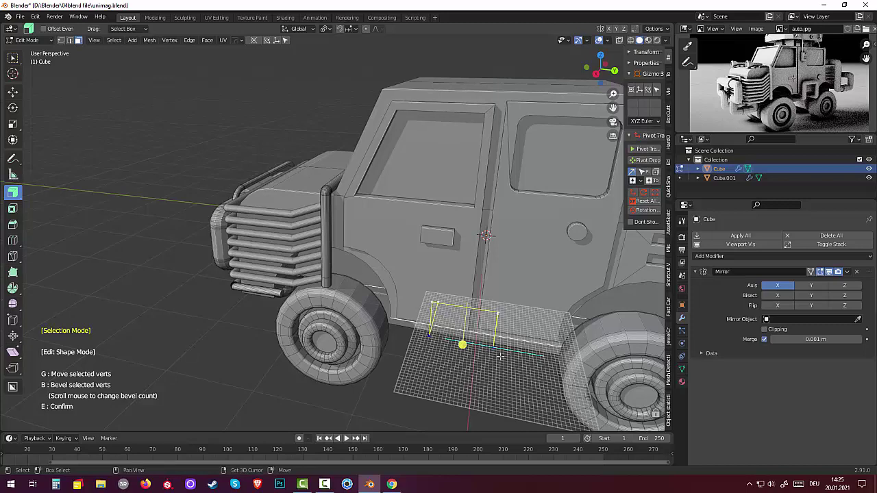
shift+middle_drag(494, 350, 455, 308)
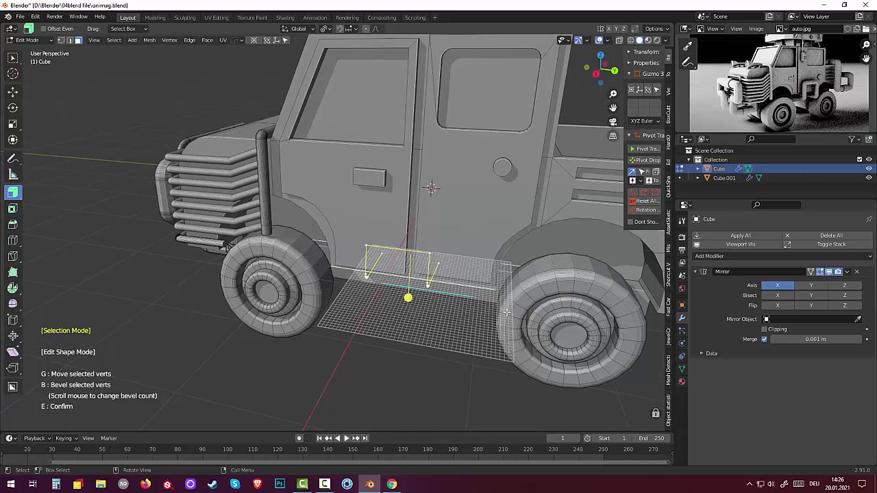
middle_drag(448, 267, 441, 241)
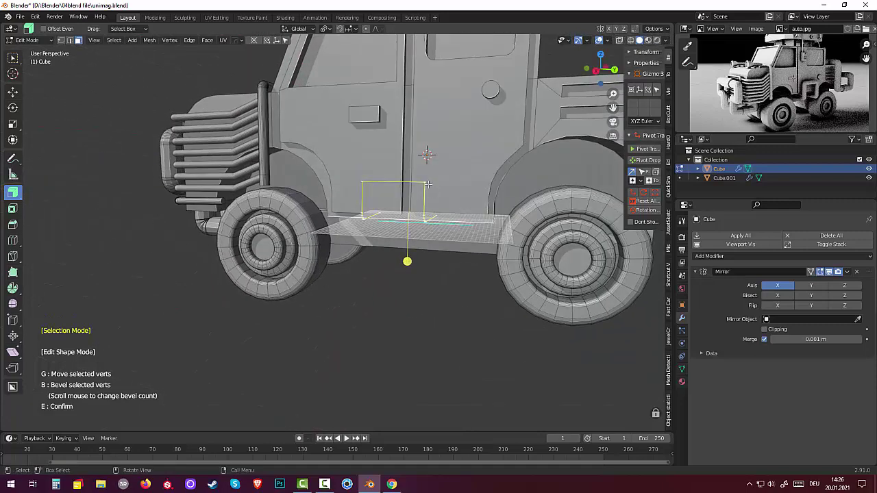
middle_drag(424, 183, 404, 233)
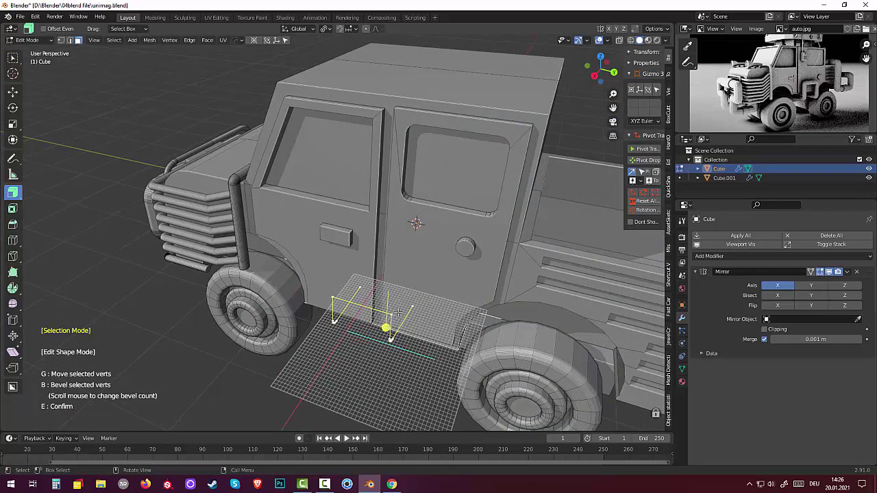
middle_drag(403, 313, 414, 290)
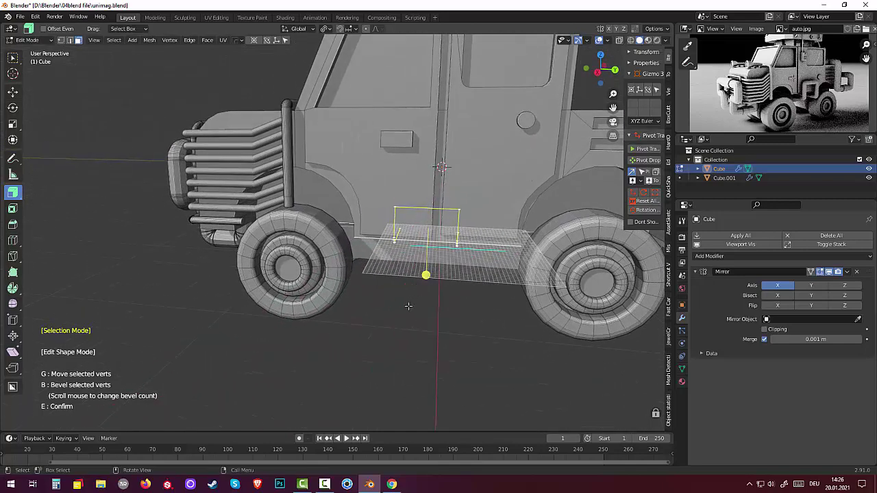
Turn the outline into an Edge Pipe with bevel width 0.22 and thickness 9.00.
click(500, 339)
right_click(498, 338)
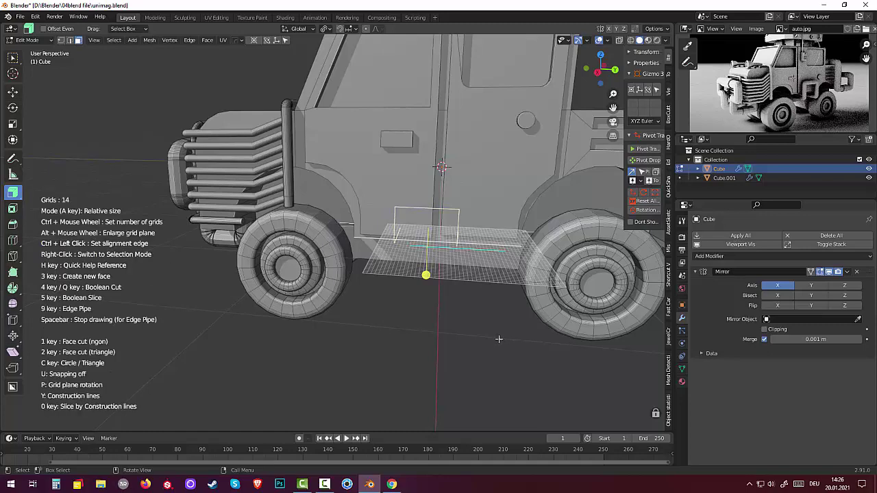
middle_drag(467, 322, 468, 307)
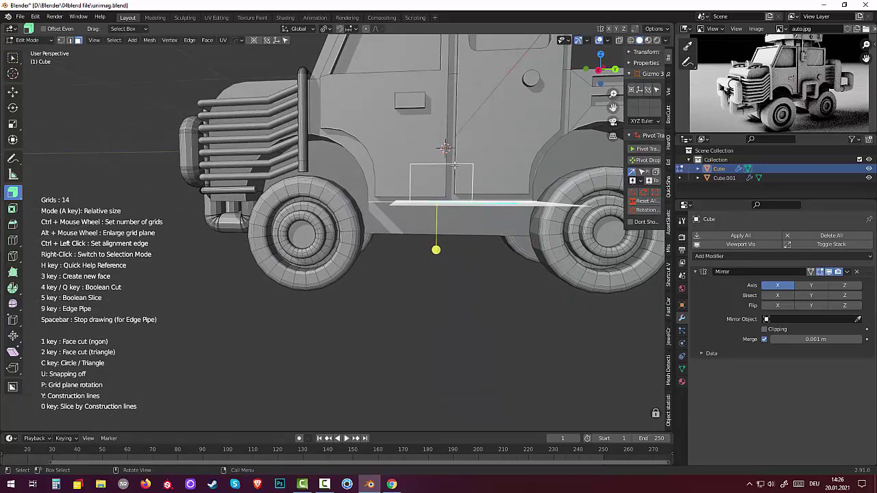
key(space)
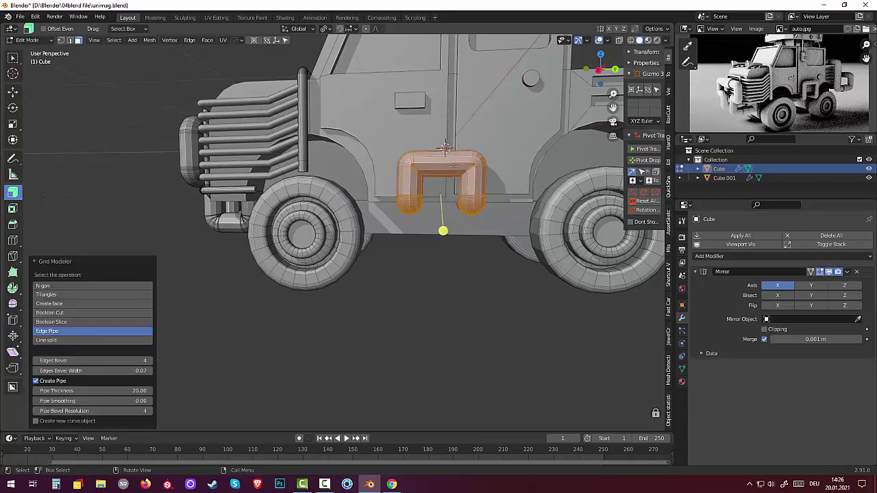
middle_drag(452, 170, 436, 166)
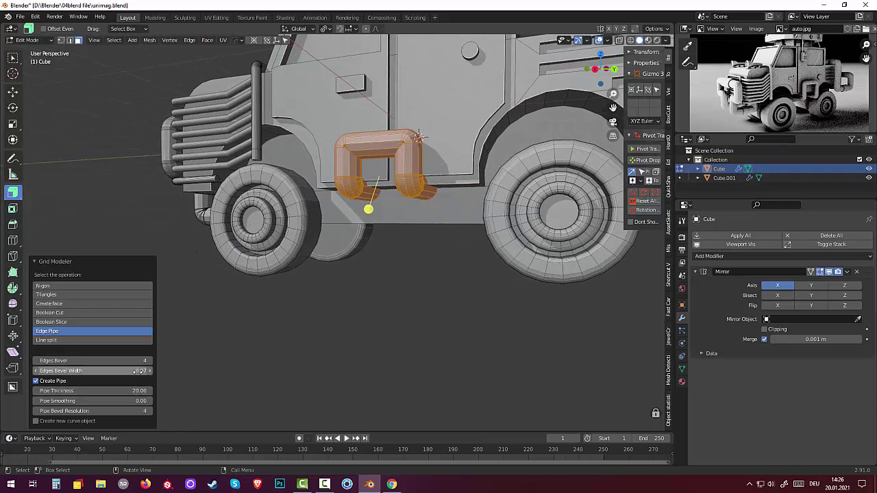
drag(139, 371, 136, 391)
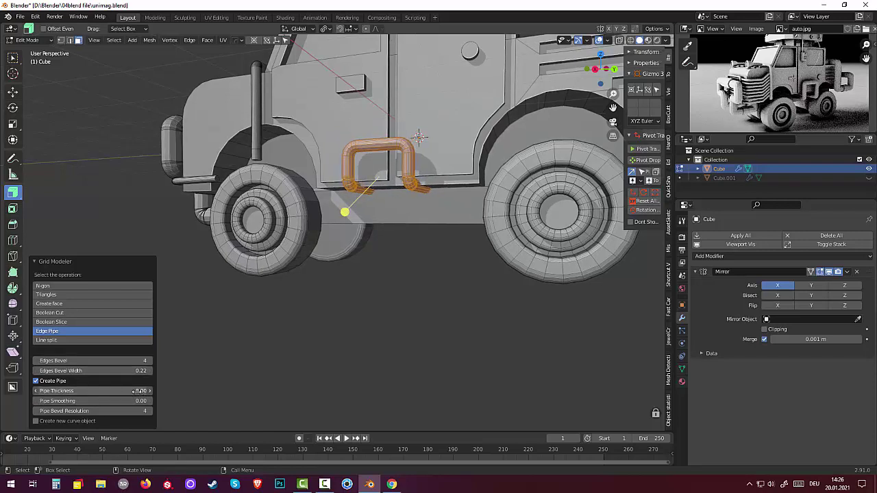
mouse_move(260, 363)
middle_down()
mouse_move(244, 352)
mouse_move(331, 337)
middle_up()
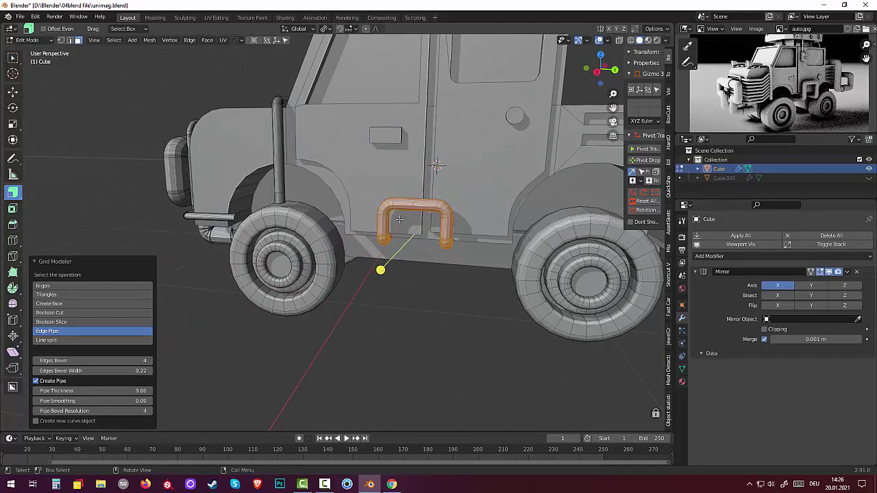
Lower the pipe handle about 0.12 m along Z.
key(g)
key(z)
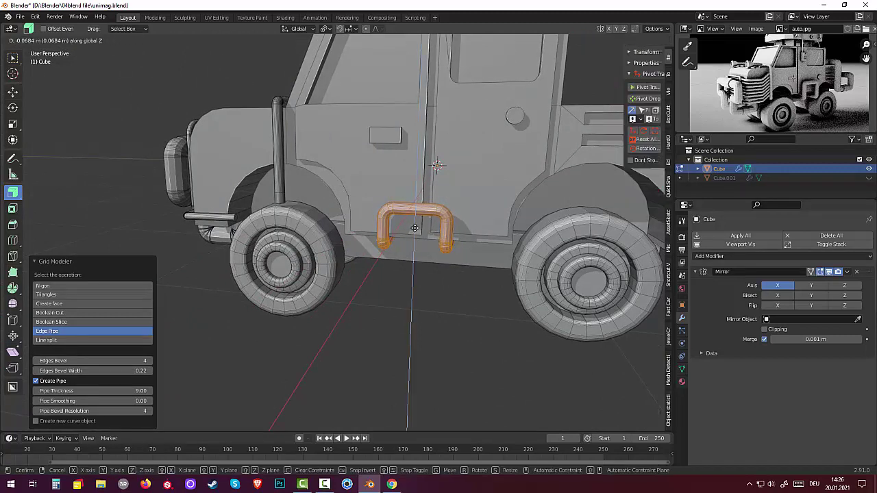
click(420, 231)
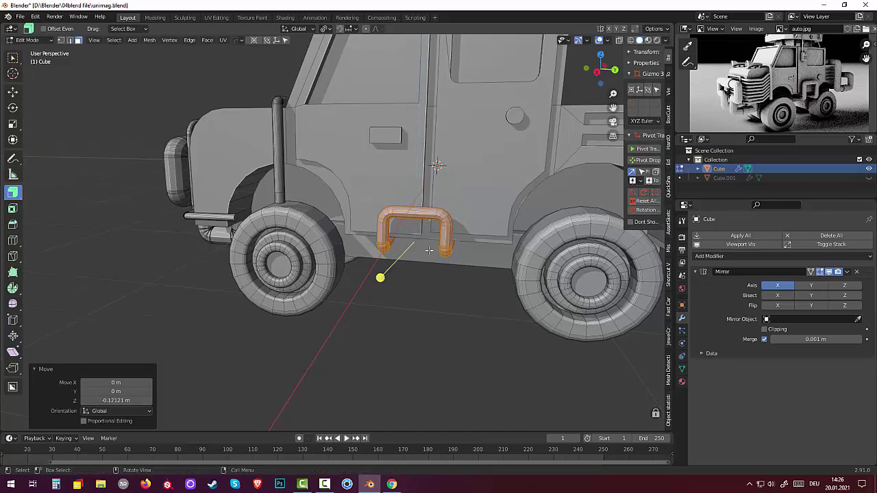
mouse_move(420, 232)
middle_down()
mouse_move(379, 270)
mouse_move(354, 100)
middle_up()
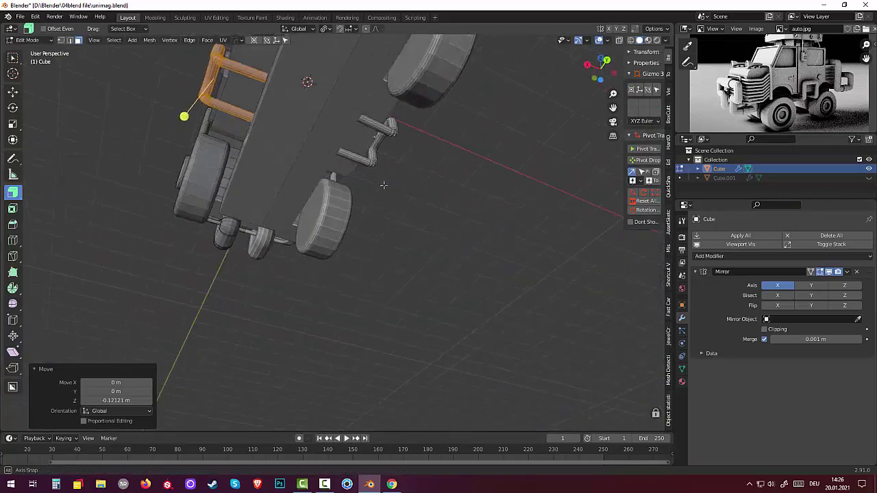
scroll(354, 100, up, 2)
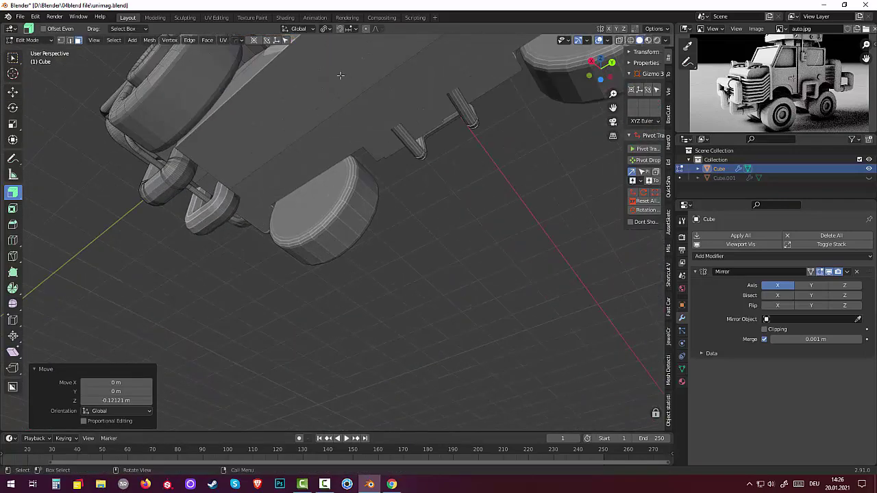
mouse_move(349, 80)
middle_down()
mouse_move(296, 133)
mouse_move(313, 123)
mouse_move(336, 139)
mouse_move(257, 168)
middle_up()
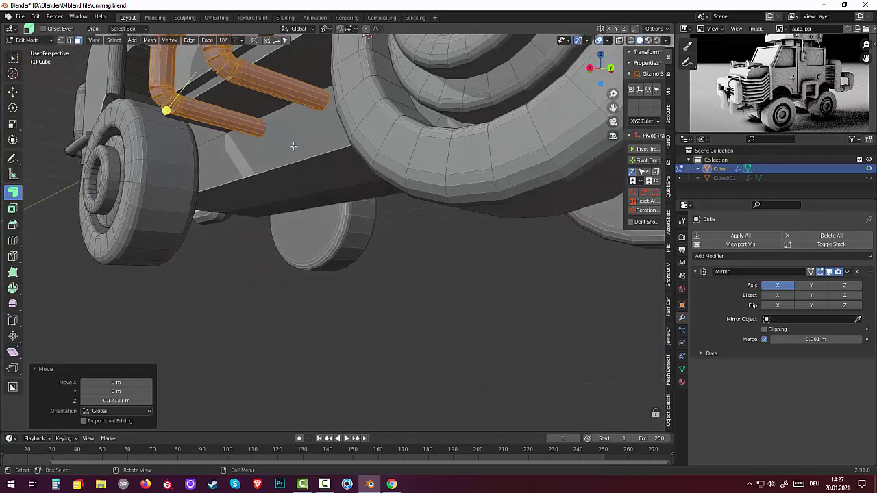
middle_drag(320, 113, 316, 128)
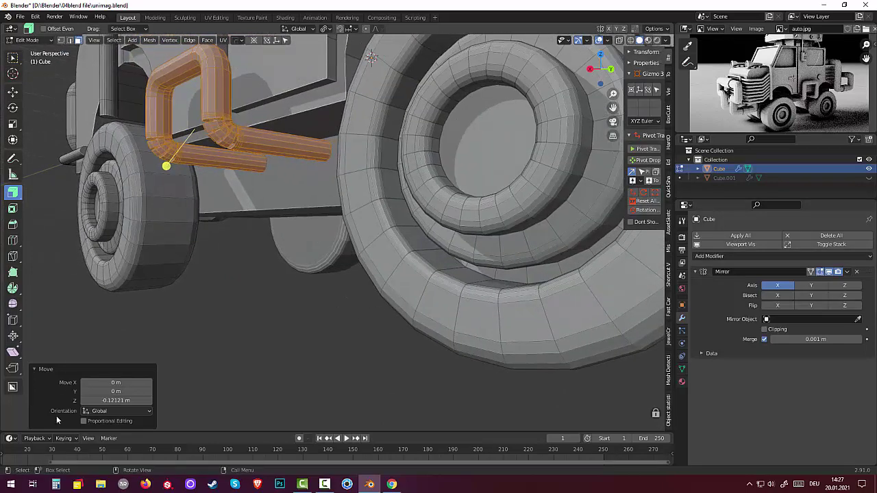
Select faces on the pipe's right leg, including its bottom end.
click(235, 135)
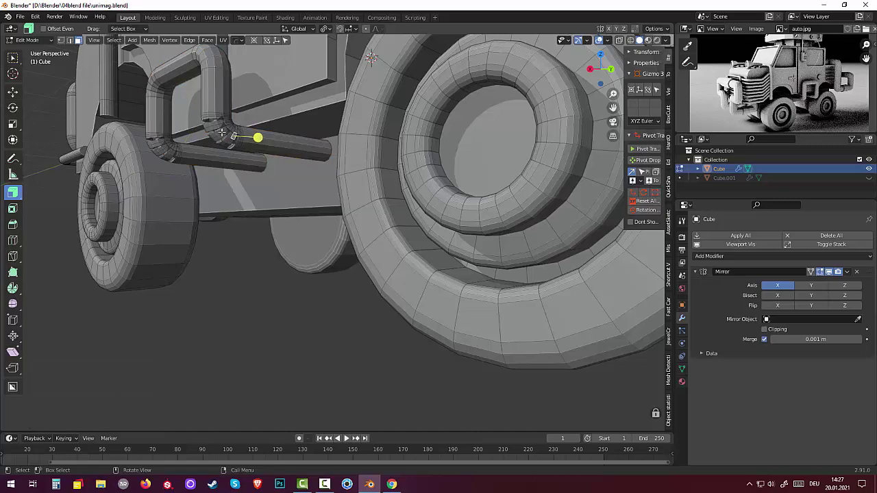
middle_drag(222, 132, 328, 234)
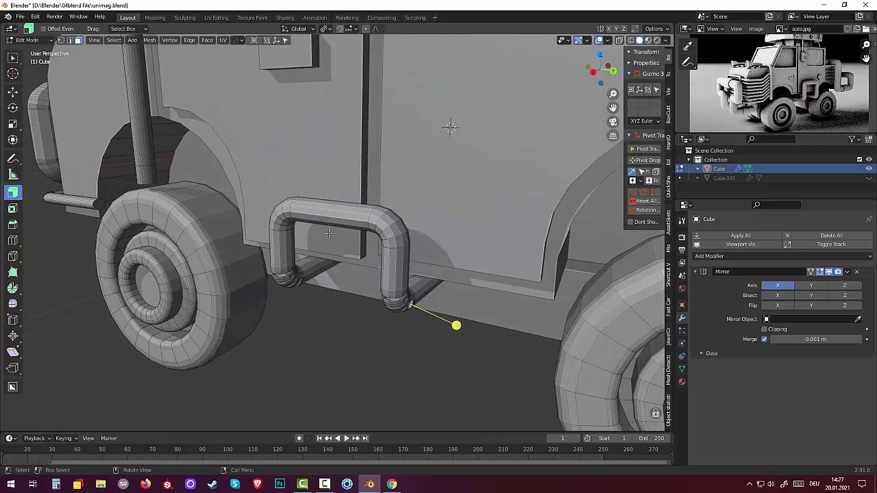
click(394, 262)
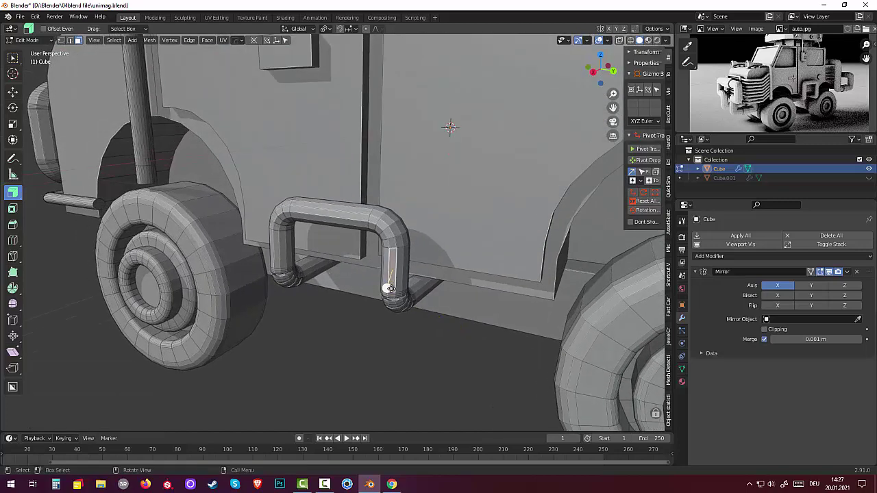
click(396, 302)
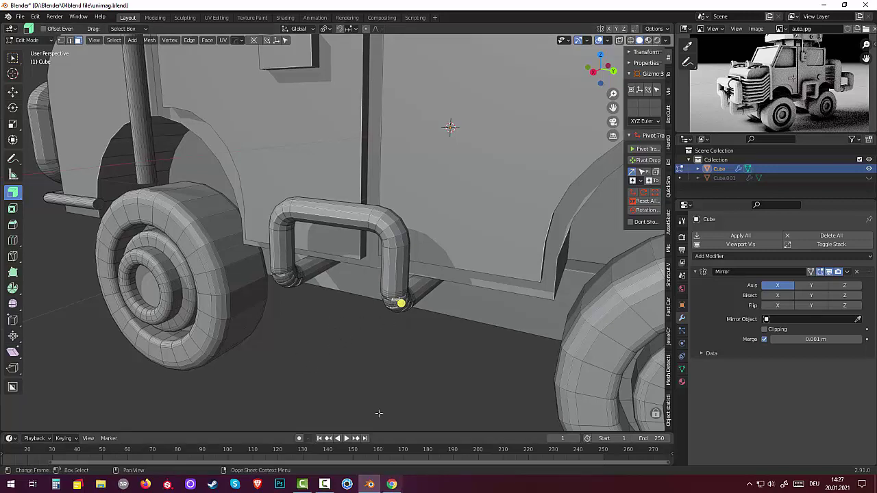
middle_drag(370, 356, 371, 265)
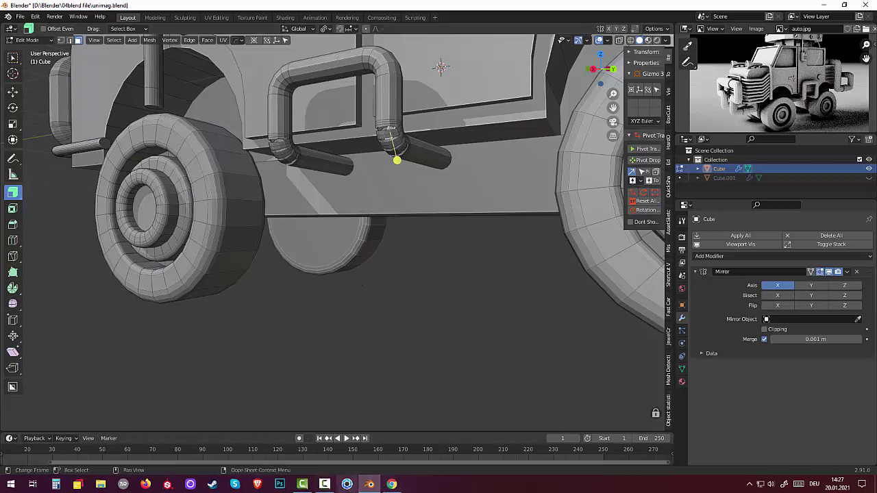
click(325, 485)
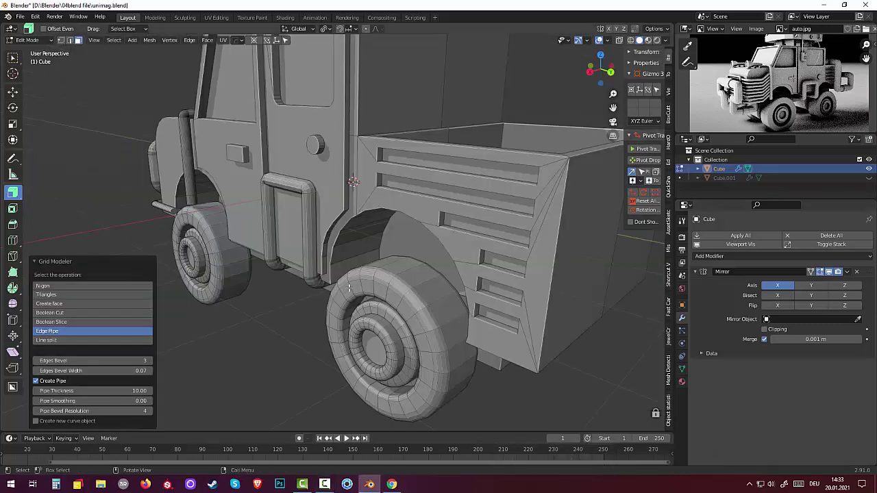
Select the whole door step handle and lower it about 0.15 m along Z.
middle_drag(349, 288, 371, 236)
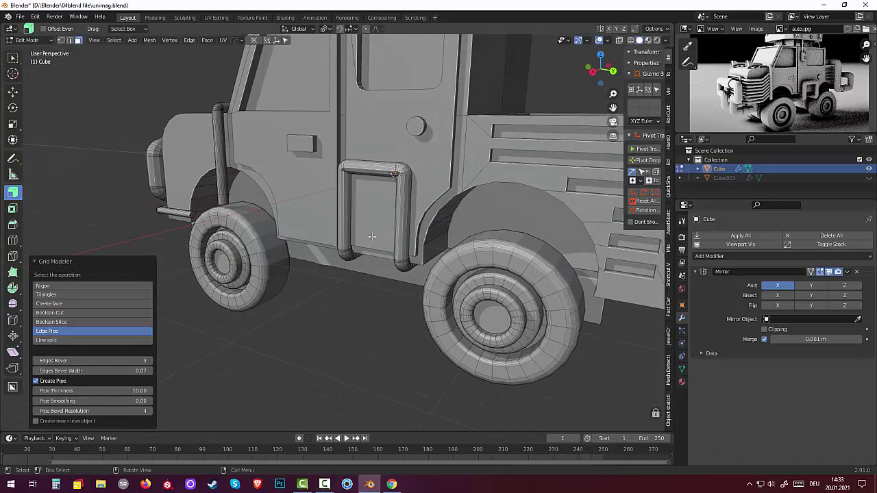
click(394, 230)
key(ctrl+KP_Add)
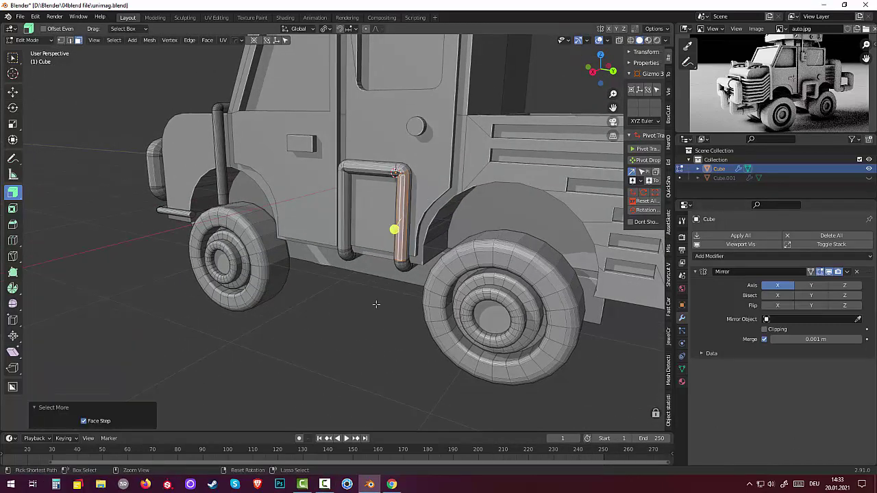
key(ctrl+KP_Add)
key(ctrl+KP_Add)
key(ctrl+KP_Add)
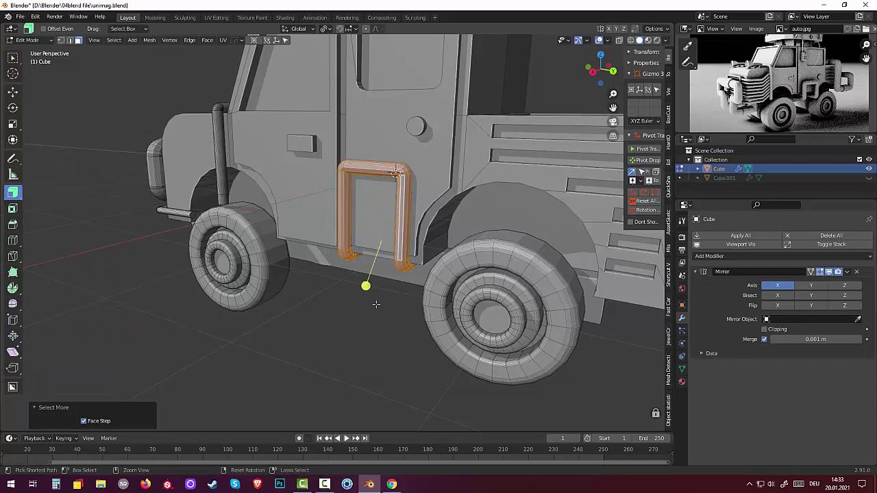
key(g)
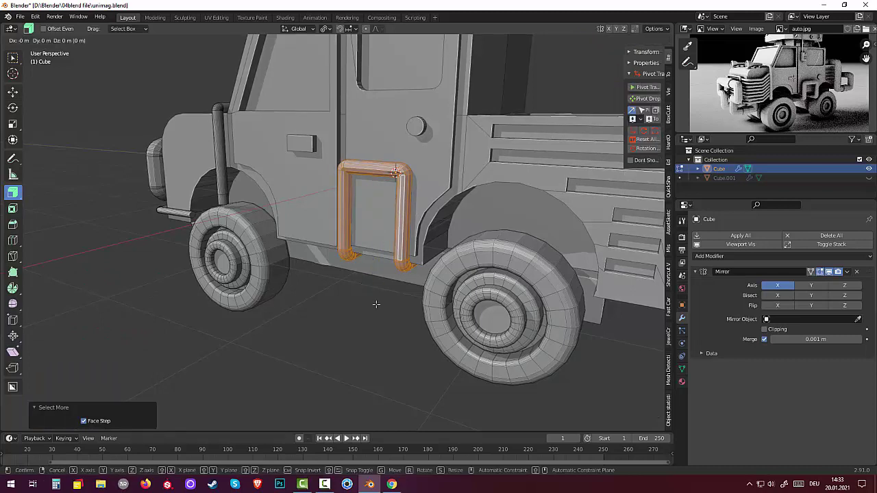
key(z)
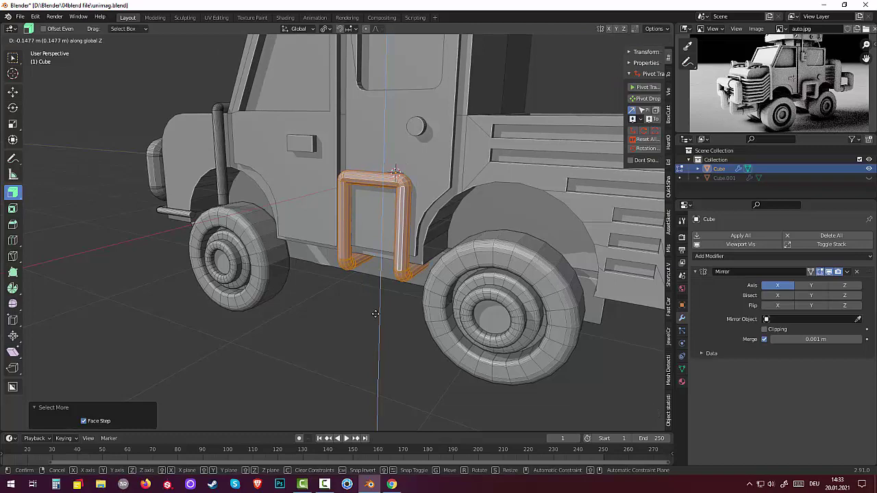
click(376, 314)
mouse_move(407, 300)
middle_down()
mouse_move(235, 114)
mouse_move(254, 103)
mouse_move(352, 180)
mouse_move(319, 173)
middle_up()
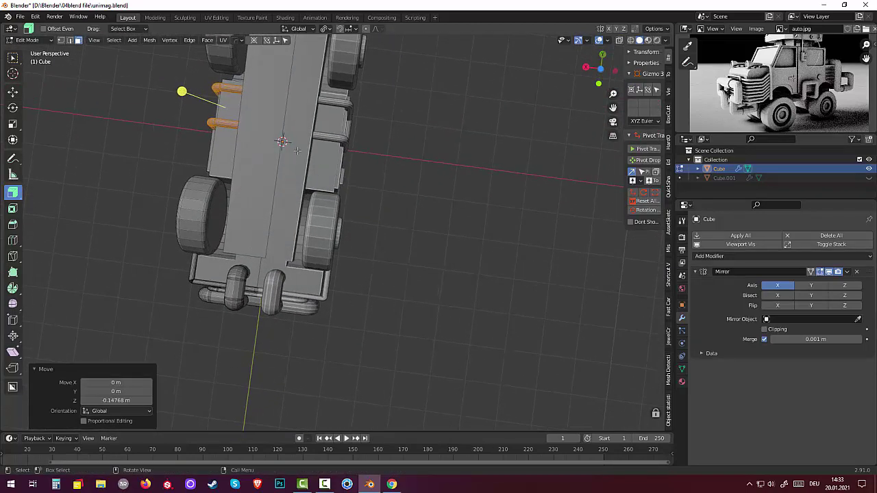
Shift the handle about 0.19 m along X to hug the truck side.
key(g)
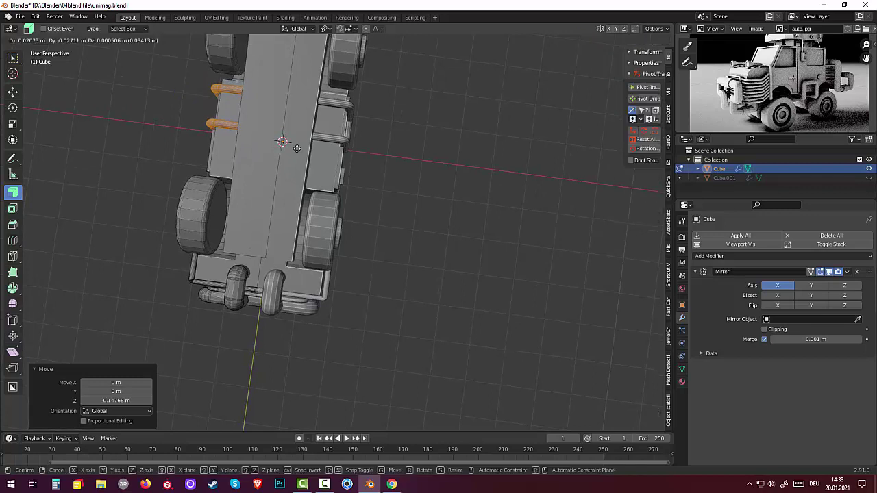
key(x)
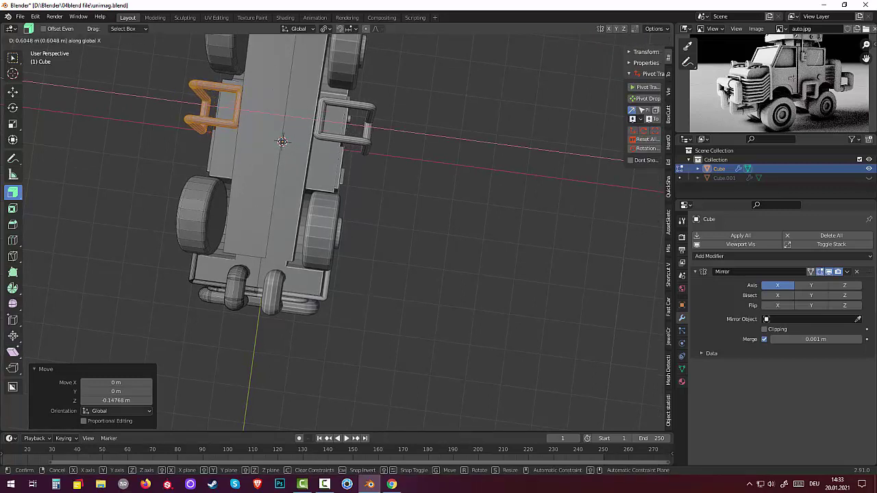
click(288, 143)
mouse_move(483, 276)
middle_down()
mouse_move(424, 256)
mouse_move(480, 339)
mouse_move(460, 361)
mouse_move(533, 405)
mouse_move(532, 366)
mouse_move(352, 323)
middle_up()
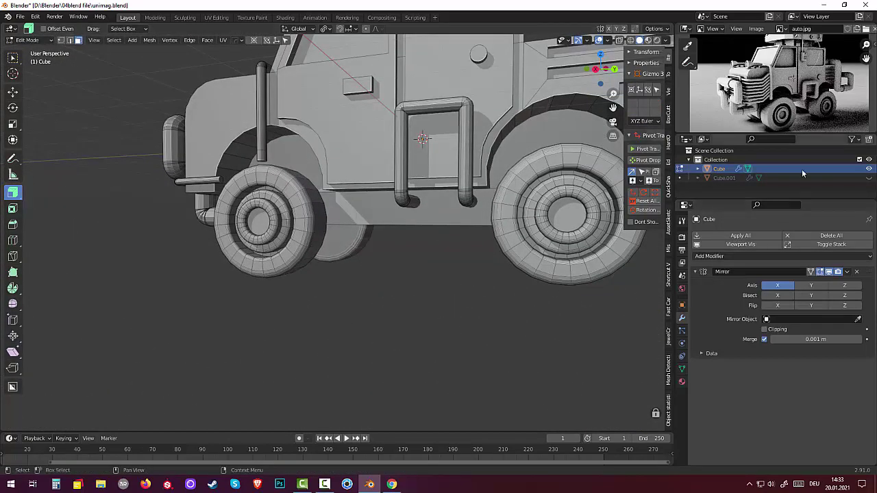
From a rear view, lay a 12-division cutting grid over the left half of the bed's rear face.
scroll(842, 81, up, 2)
mouse_move(842, 81)
middle_down()
mouse_move(757, 121)
mouse_move(767, 103)
middle_up()
scroll(757, 121, up, 2)
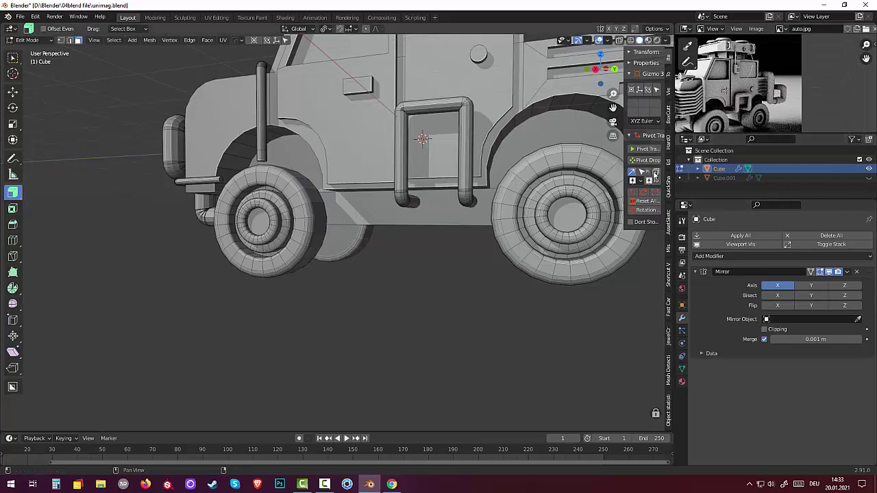
scroll(489, 262, down, 3)
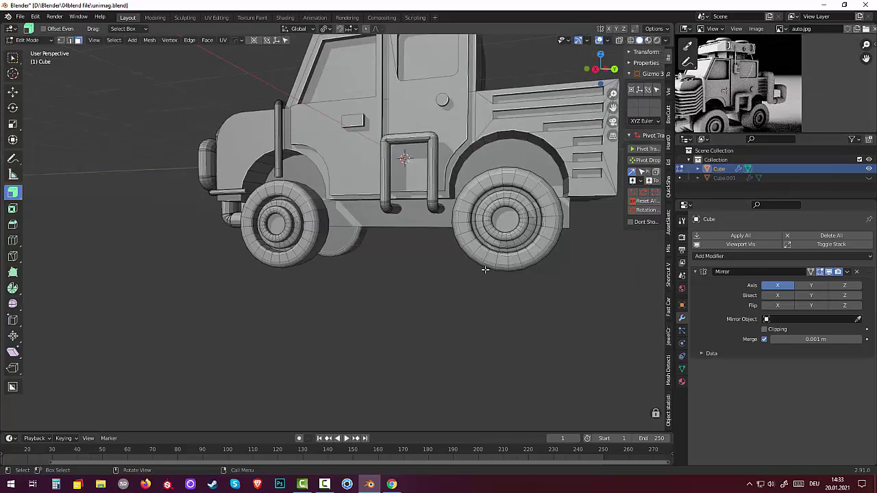
scroll(489, 262, down, 2)
middle_drag(482, 273, 453, 272)
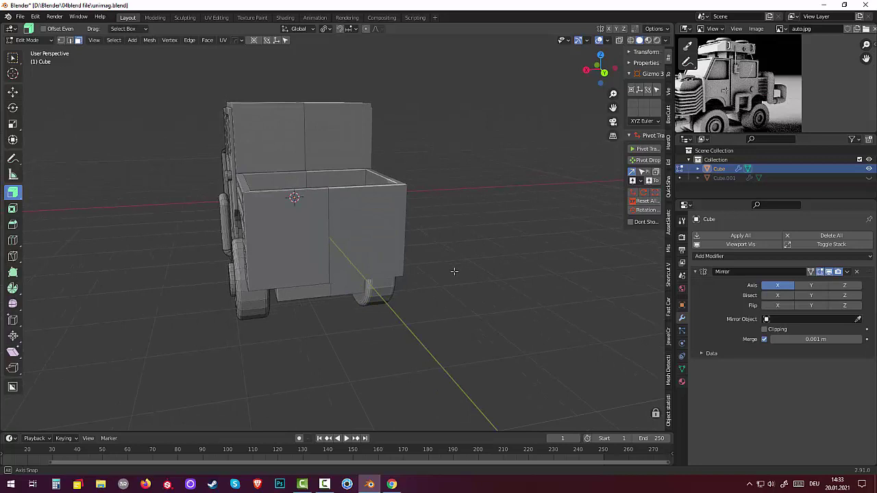
click(290, 246)
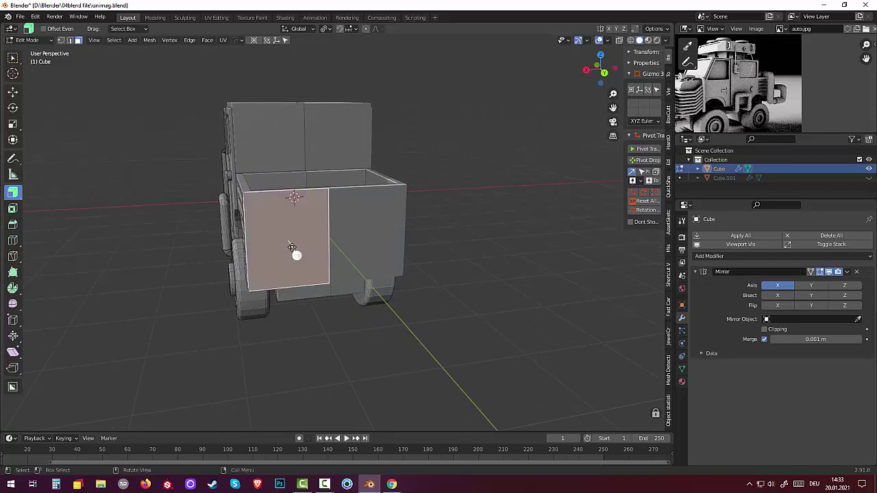
click(292, 248)
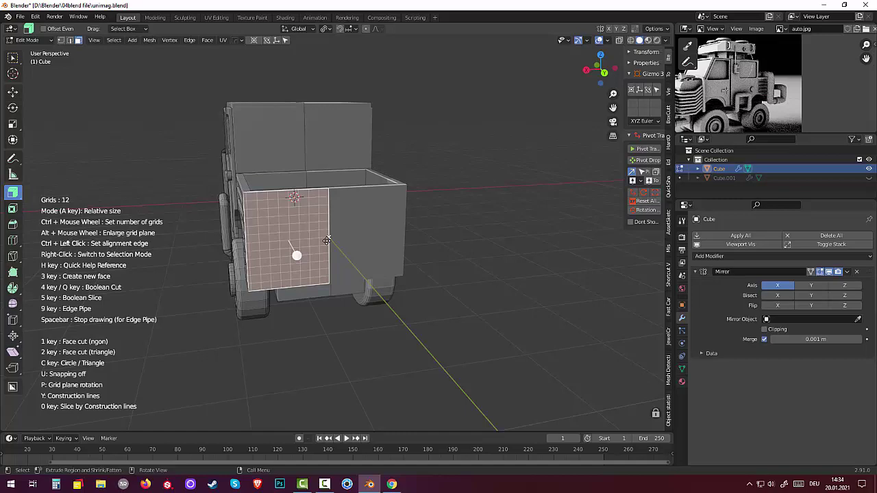
Cancel the rear-panel grid and select the slanted face at the bed's rear corner instead.
middle_drag(327, 240, 336, 277)
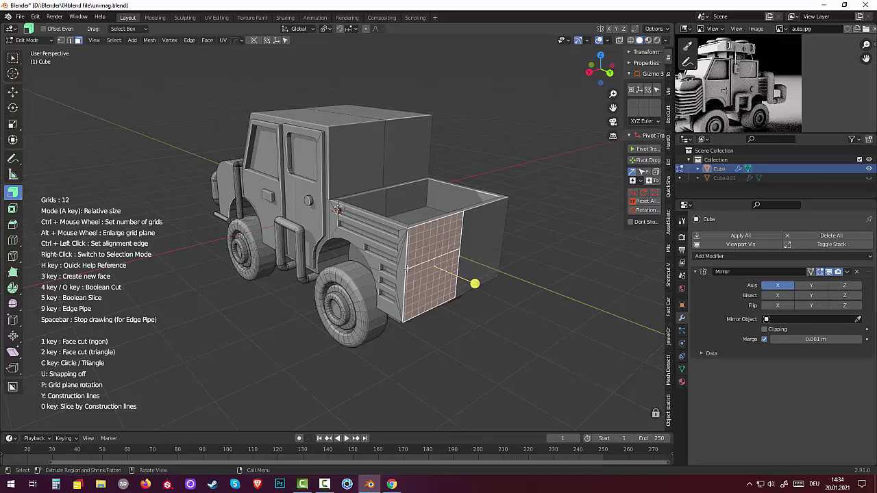
key(p)
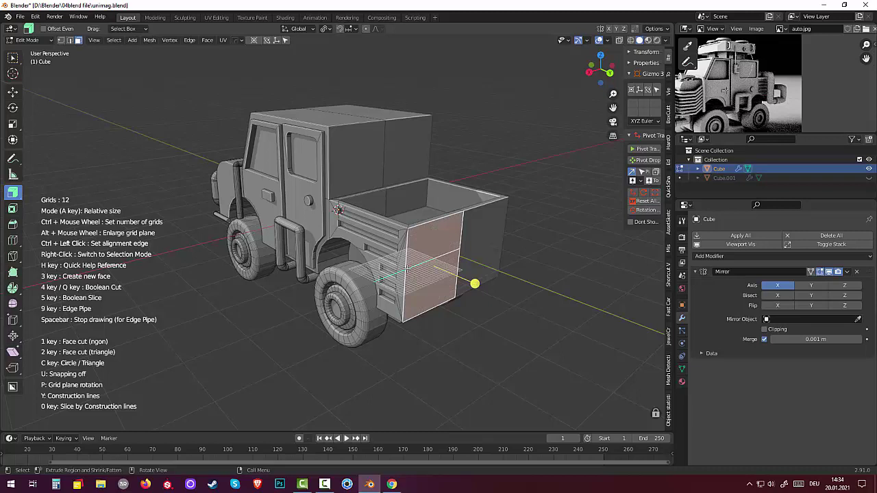
key(p)
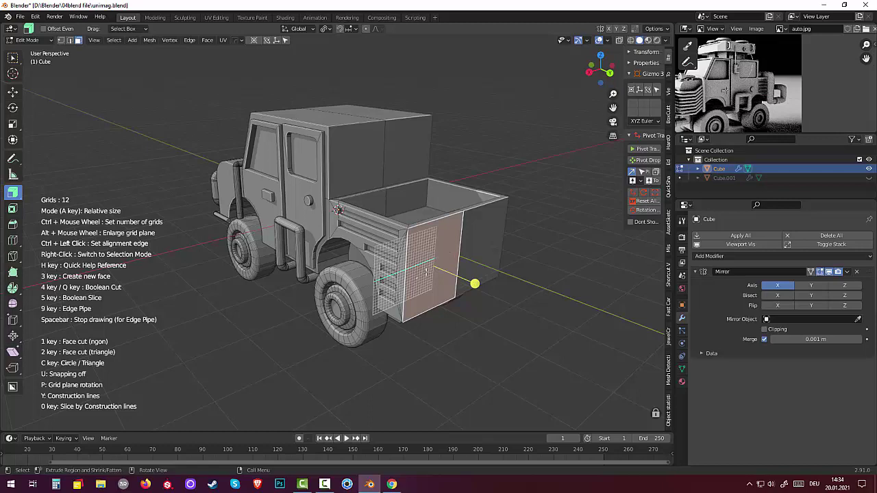
middle_drag(426, 273, 428, 275)
scroll(427, 274, up, 2)
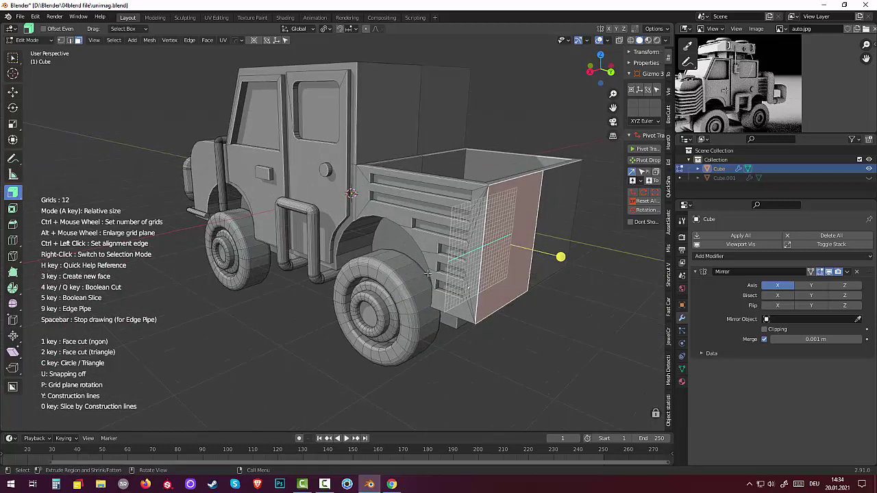
key(Escape)
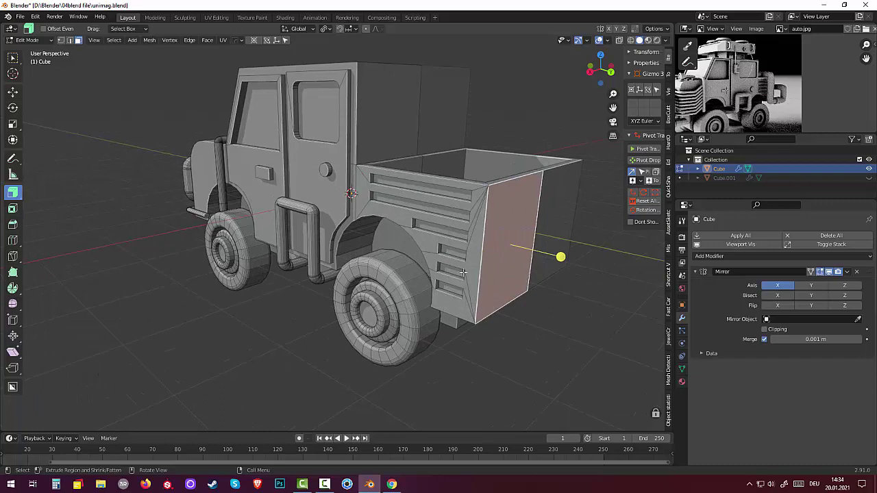
click(470, 241)
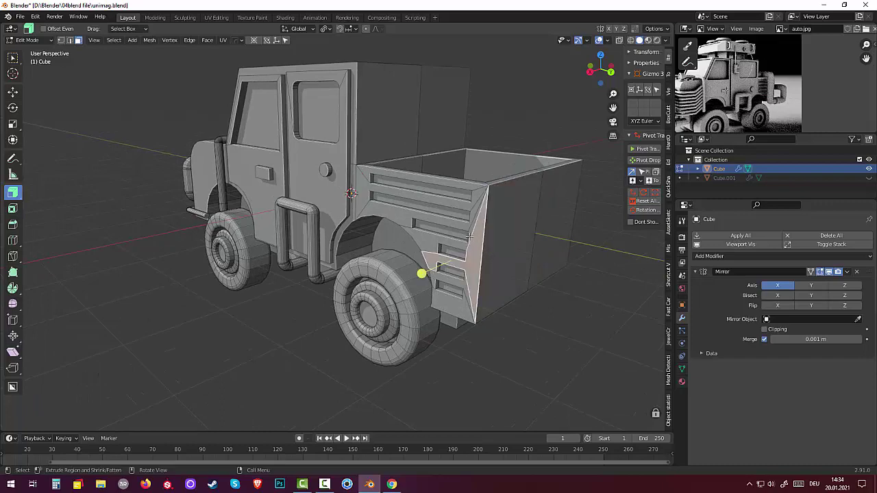
middle_drag(470, 237, 499, 258)
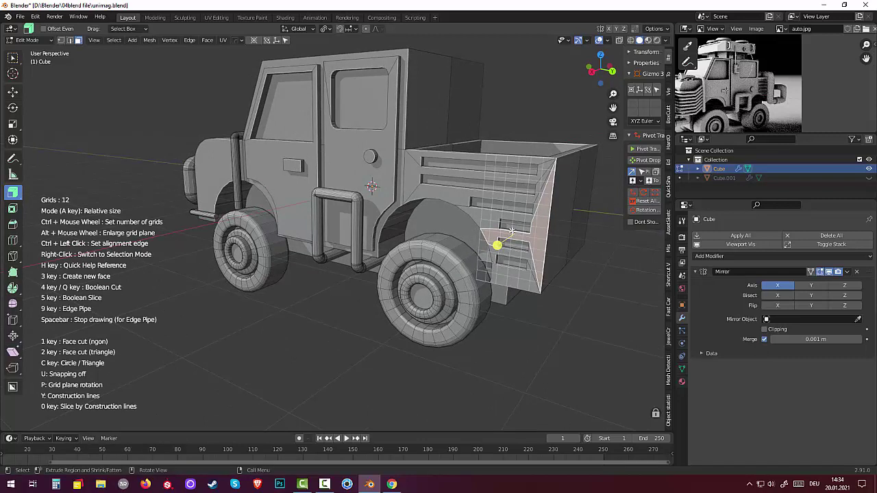
Enlarge the cutting grid at the bed's rear corner and set it to 17 divisions.
alt+scroll(513, 229, up, 1)
alt+scroll(514, 228, up, 1)
alt+scroll(515, 226, up, 1)
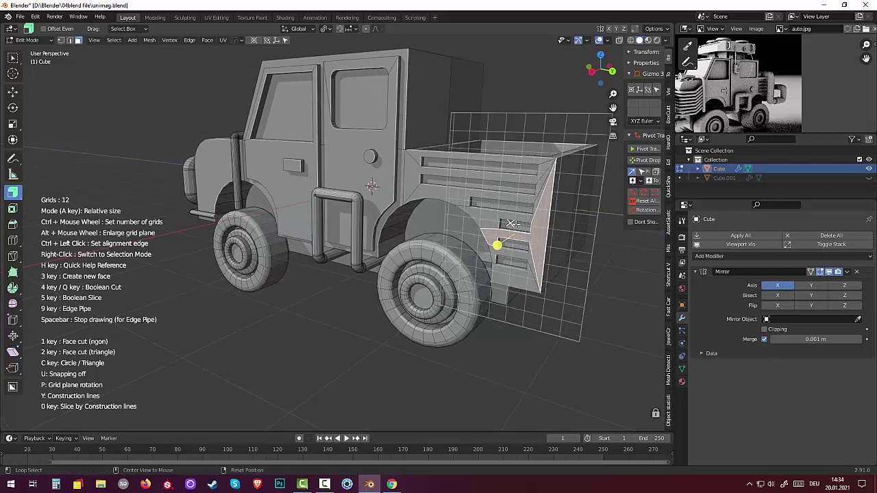
alt+scroll(516, 225, up, 1)
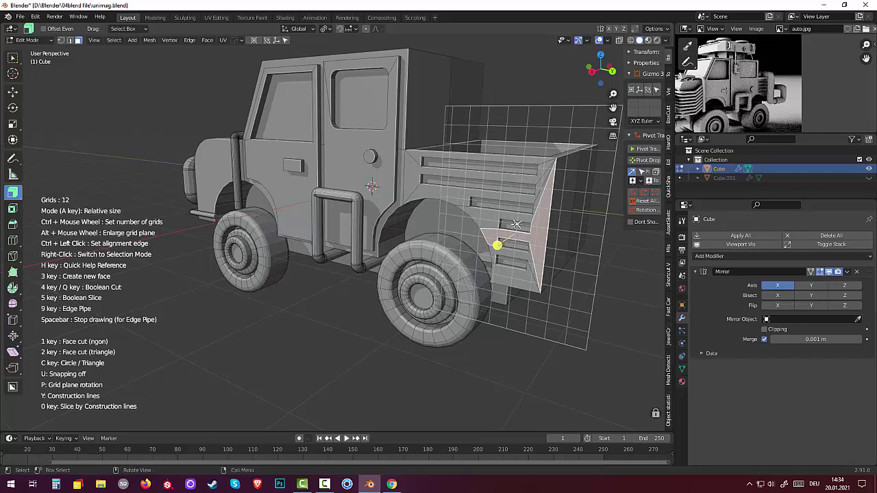
middle_drag(515, 225, 526, 223)
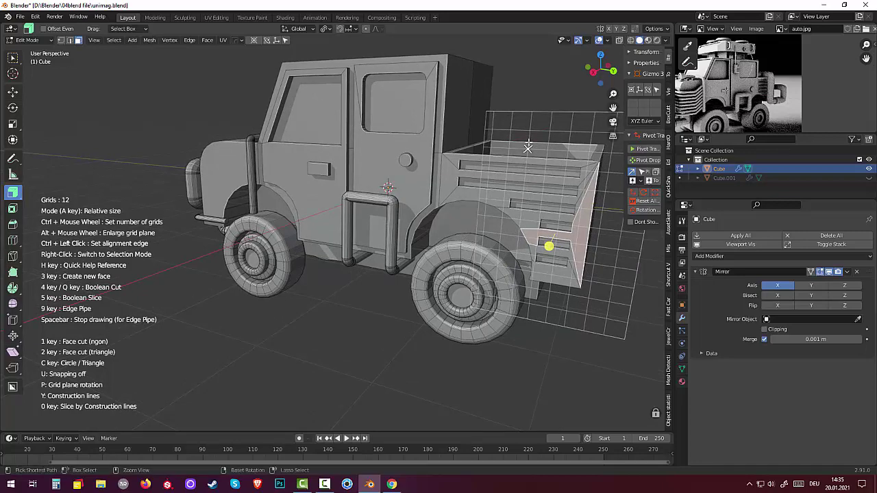
ctrl+scroll(529, 146, up, 2)
ctrl+scroll(531, 142, up, 2)
ctrl+scroll(533, 139, up, 1)
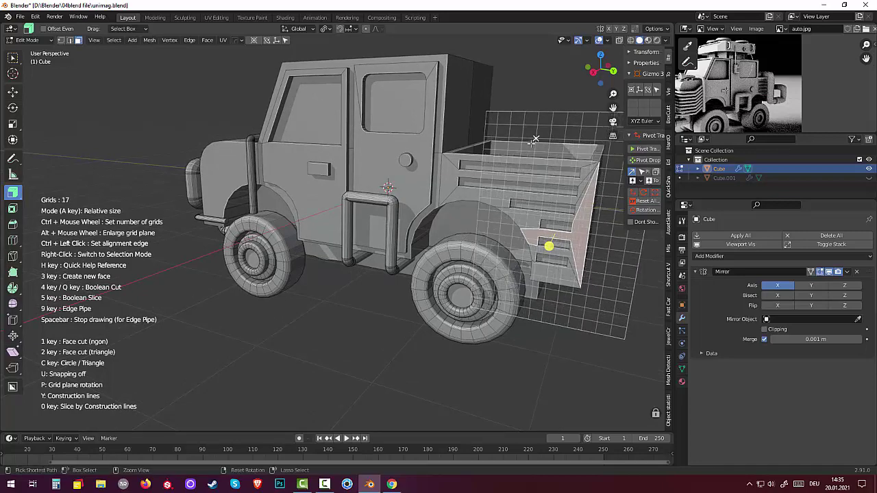
Place the first corners of the cut outline above the bed's rear corner.
drag(519, 150, 513, 212)
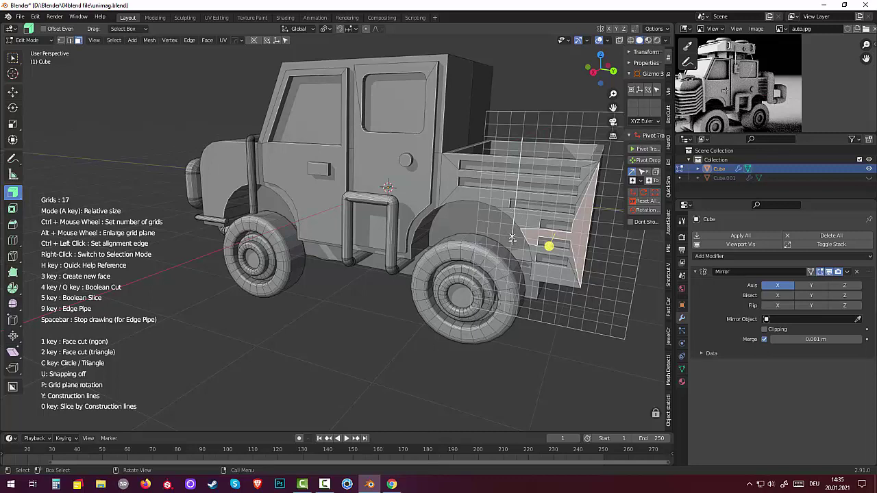
click(512, 237)
middle_drag(610, 249, 572, 252)
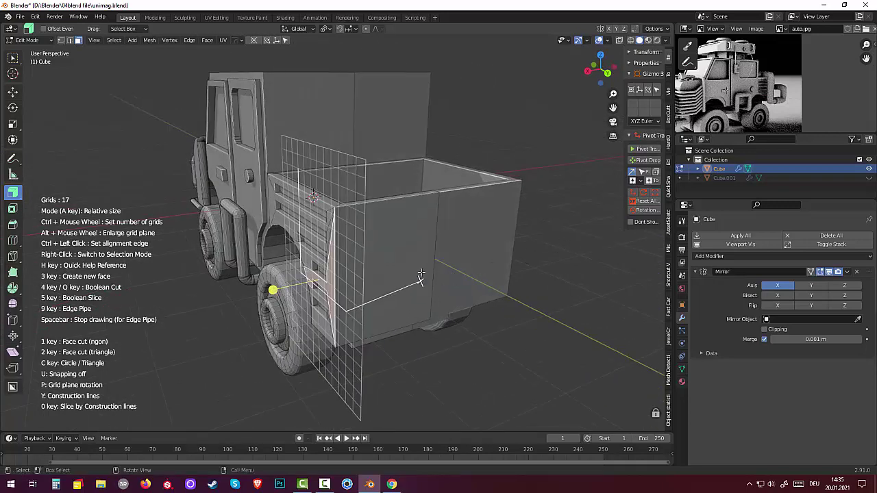
Rotate the cutting grid upright behind the bed, viewed from the truck's rear.
key(p)
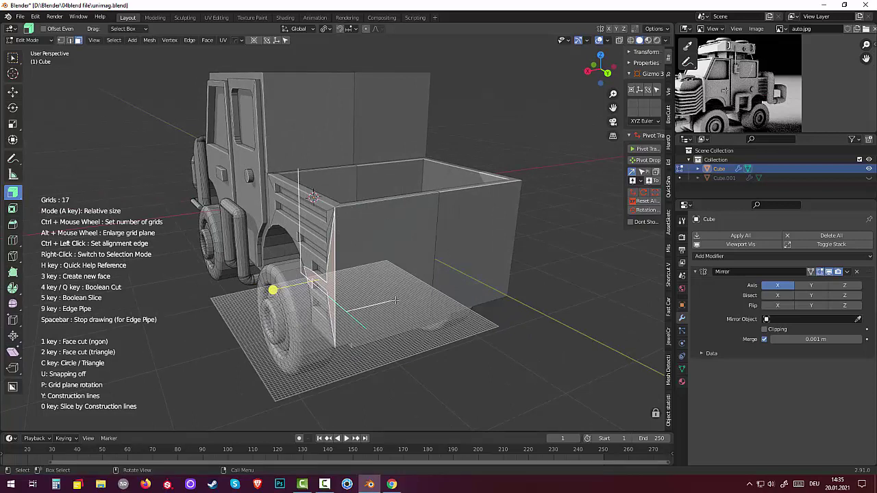
key(p)
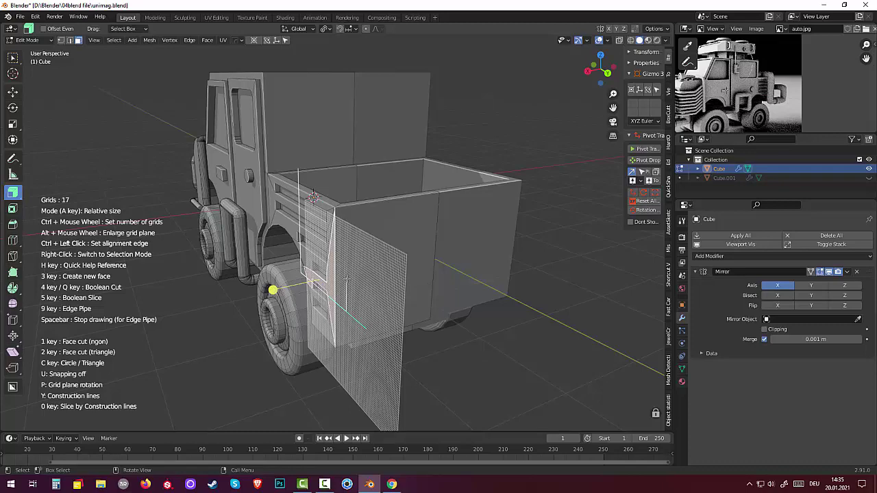
middle_drag(347, 280, 413, 256)
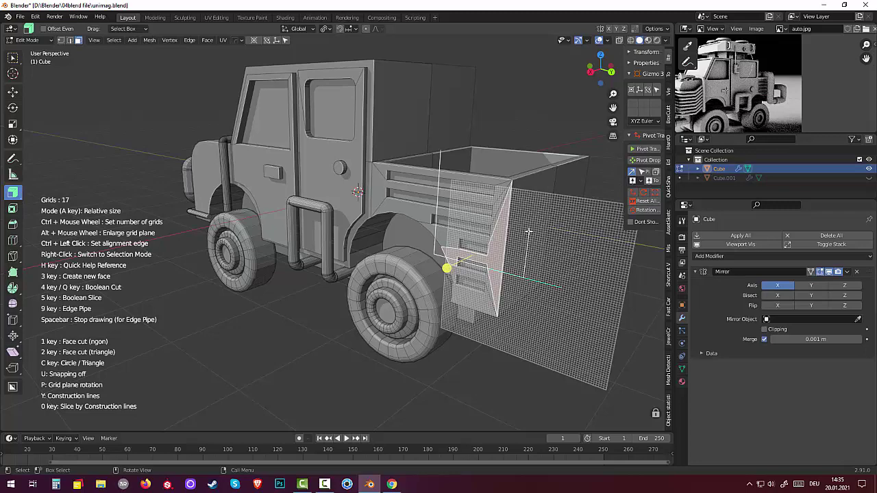
key(p)
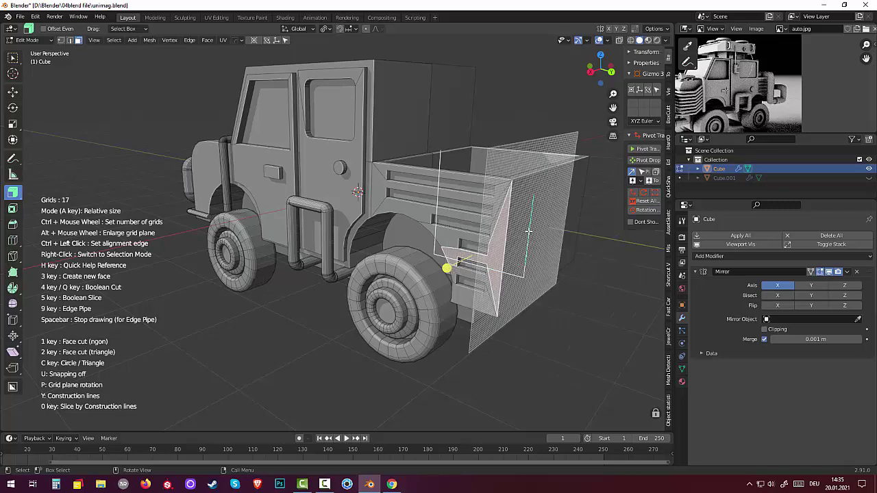
middle_drag(529, 231, 506, 229)
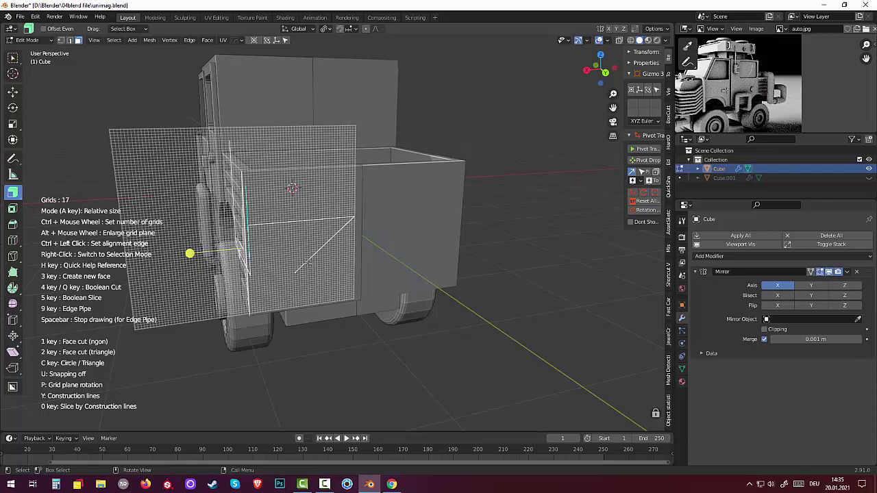
middle_drag(363, 219, 382, 235)
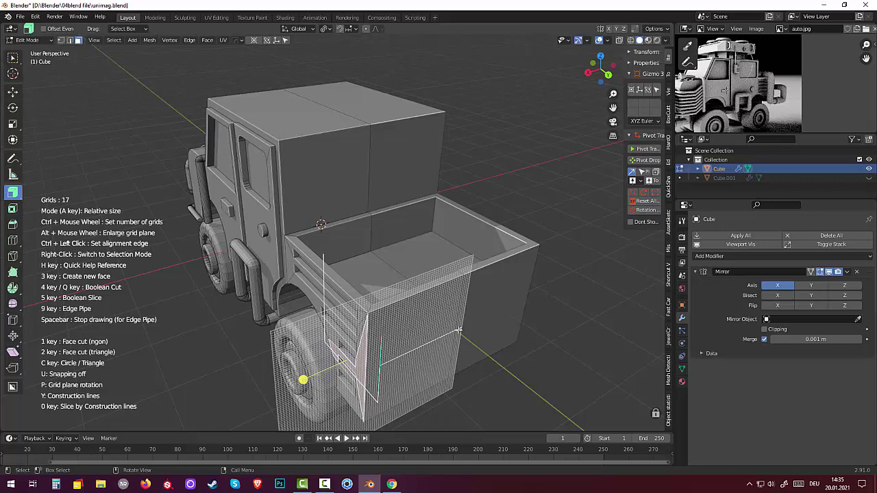
Add a cut corner at the bed's edge and swing the grid out past the bed.
click(458, 329)
middle_drag(426, 331, 426, 318)
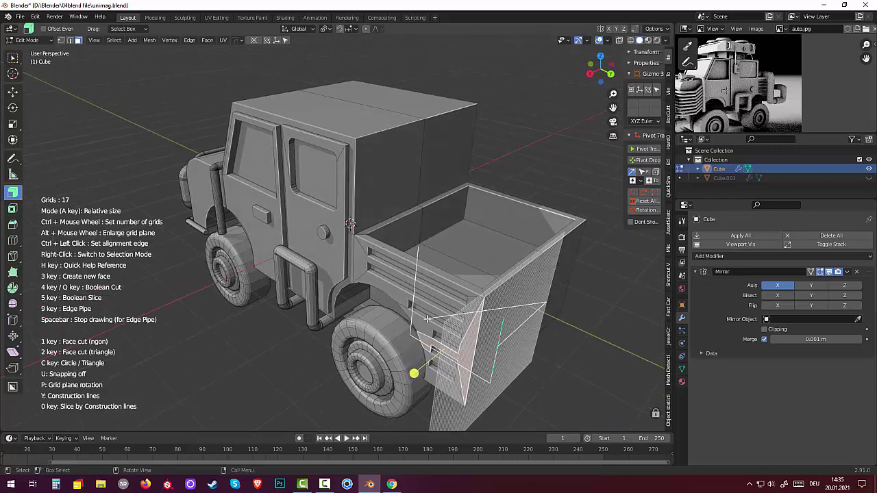
key(p)
key(p)
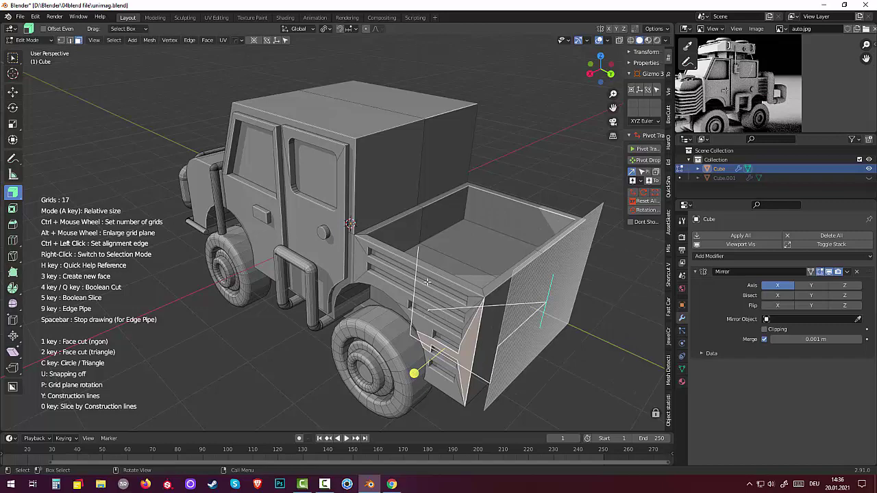
key(p)
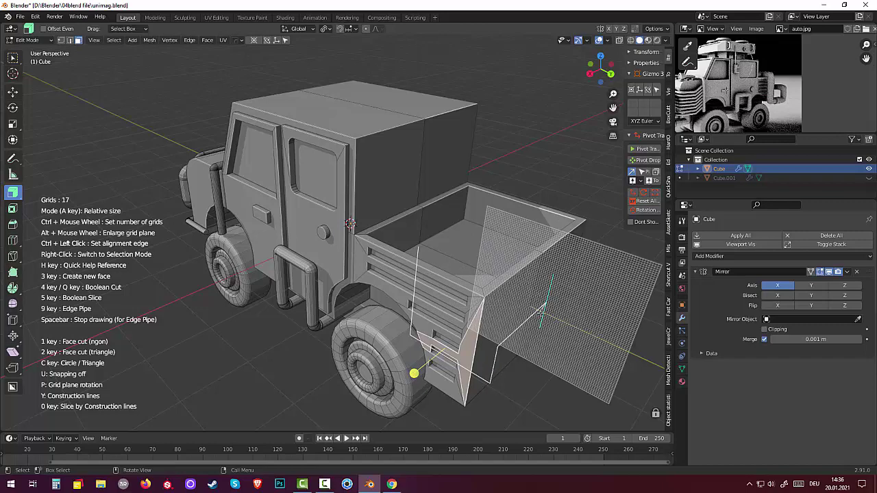
middle_drag(561, 325, 474, 311)
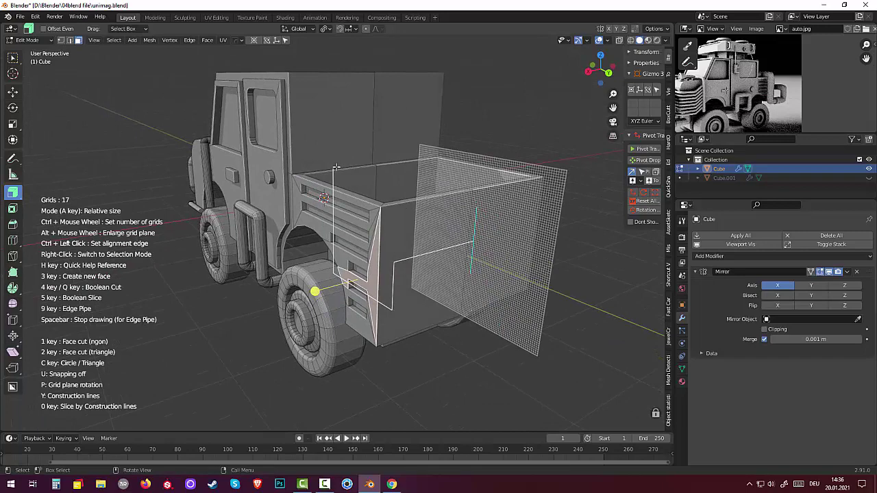
middle_drag(376, 188, 378, 188)
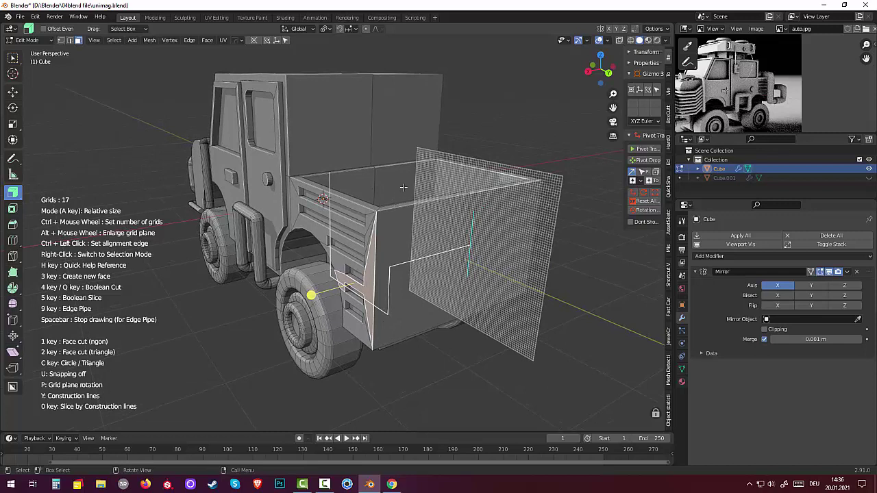
right_click(404, 187)
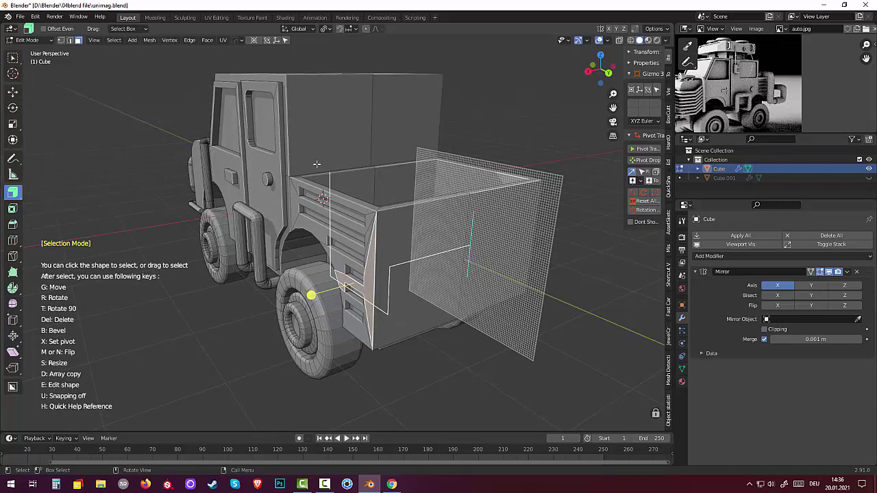
mouse_move(316, 166)
mouse_down()
mouse_move(499, 335)
mouse_move(494, 407)
mouse_up()
middle_drag(438, 353, 431, 352)
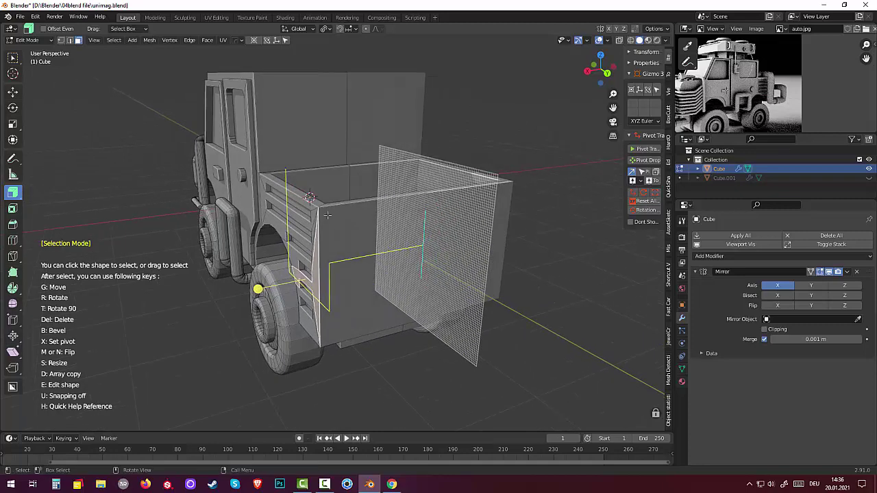
middle_drag(320, 213, 288, 240)
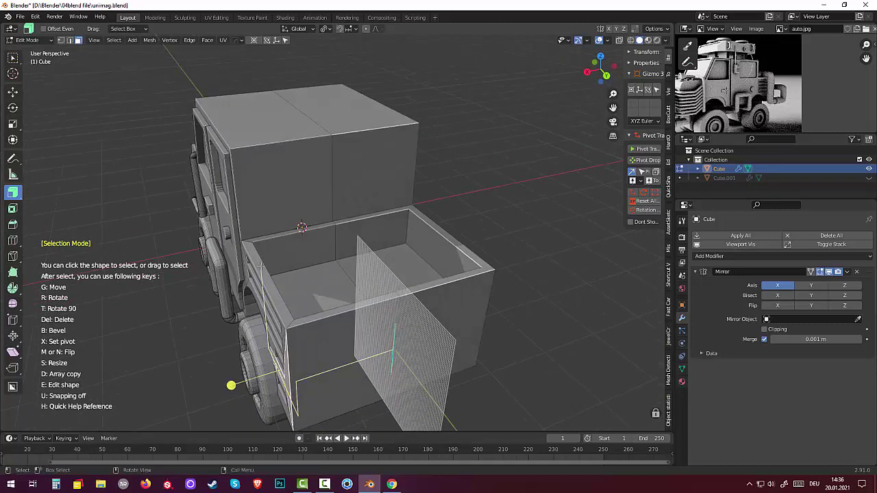
right_click(261, 265)
right_click(245, 249)
click(247, 254)
scroll(234, 276, up, 4)
scroll(234, 276, down, 2)
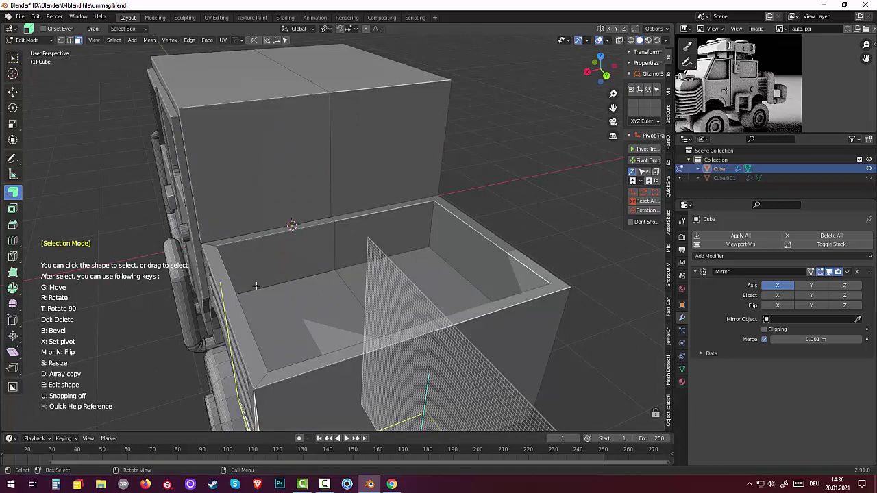
Toggle vertex editing on the selected shape and inspect the bed's side from several angles.
key(e)
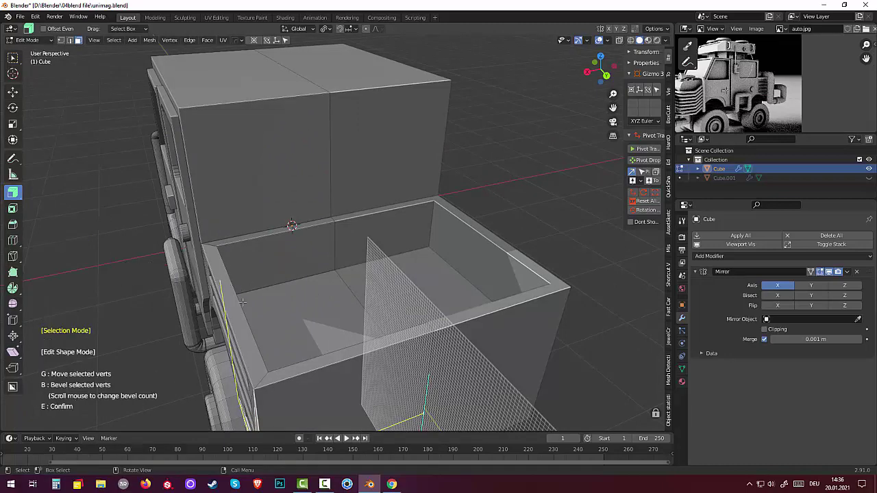
scroll(242, 302, down, 4)
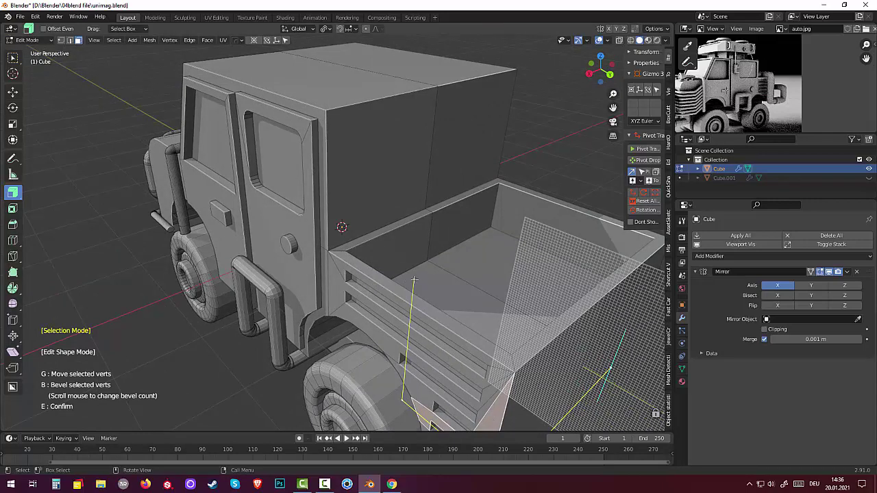
middle_drag(413, 280, 414, 289)
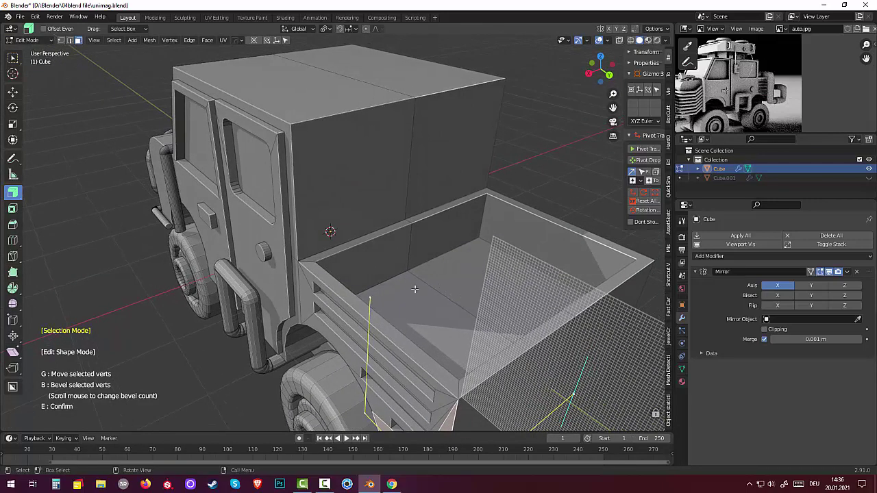
key(e)
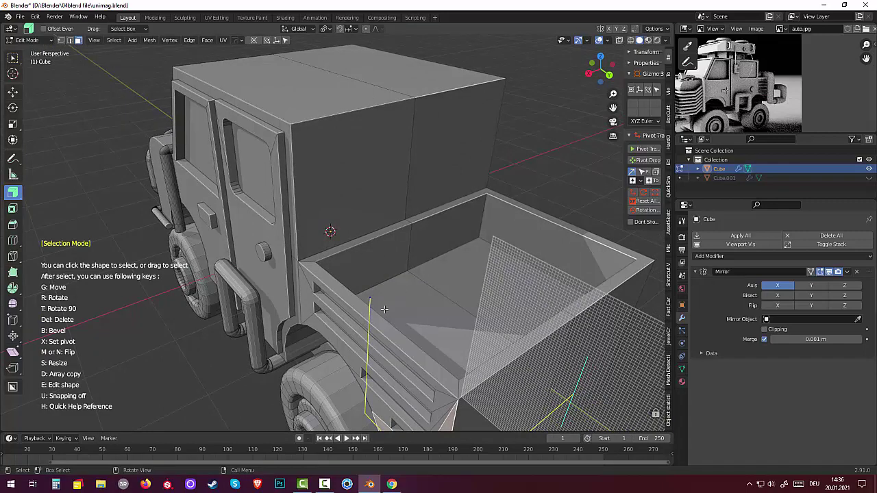
middle_drag(385, 310, 389, 287)
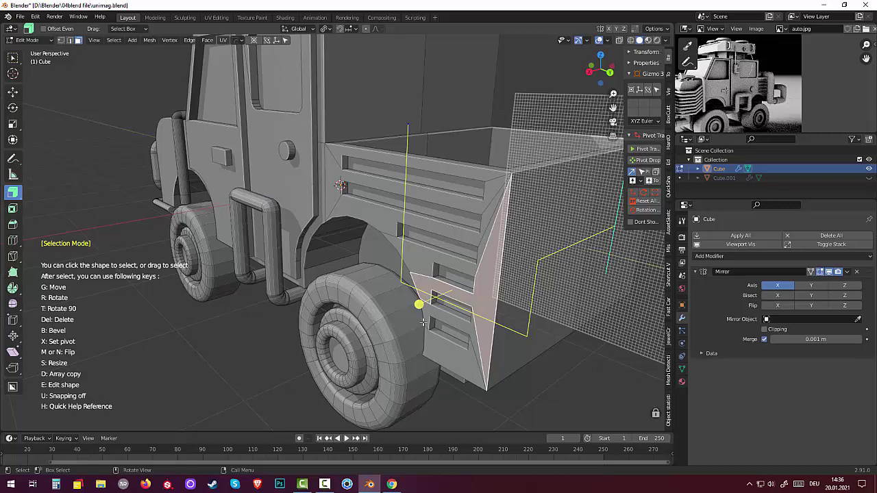
middle_drag(422, 321, 419, 321)
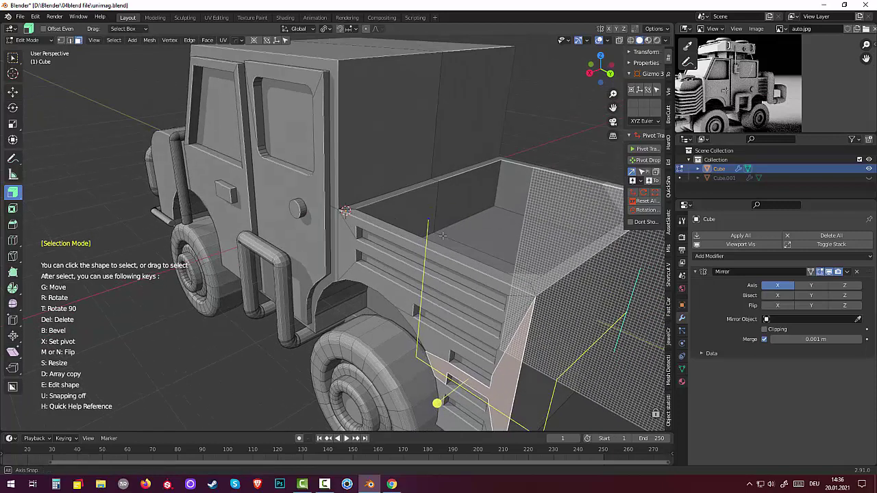
middle_drag(451, 233, 429, 232)
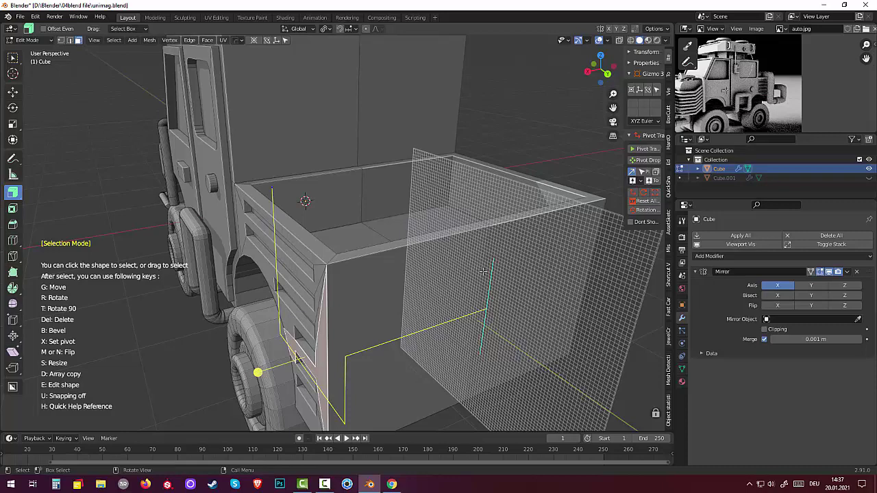
middle_drag(481, 271, 482, 267)
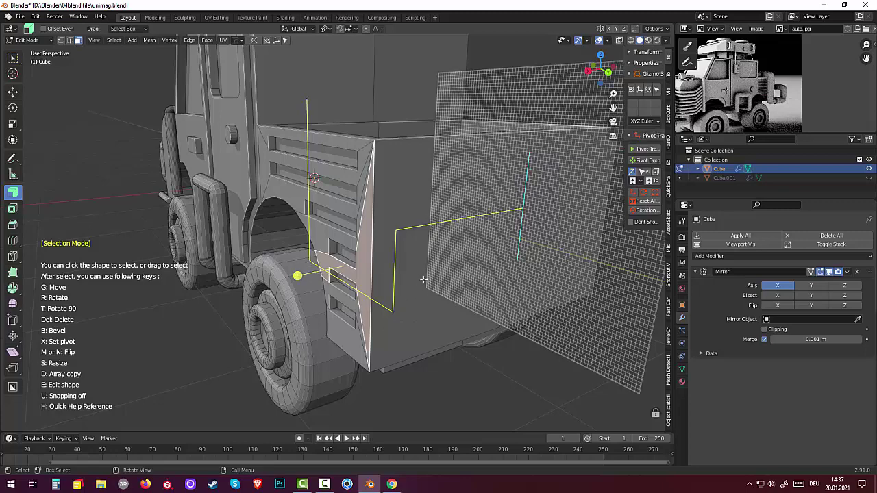
Bevel the cut outline's corners with 5 segments.
key(b)
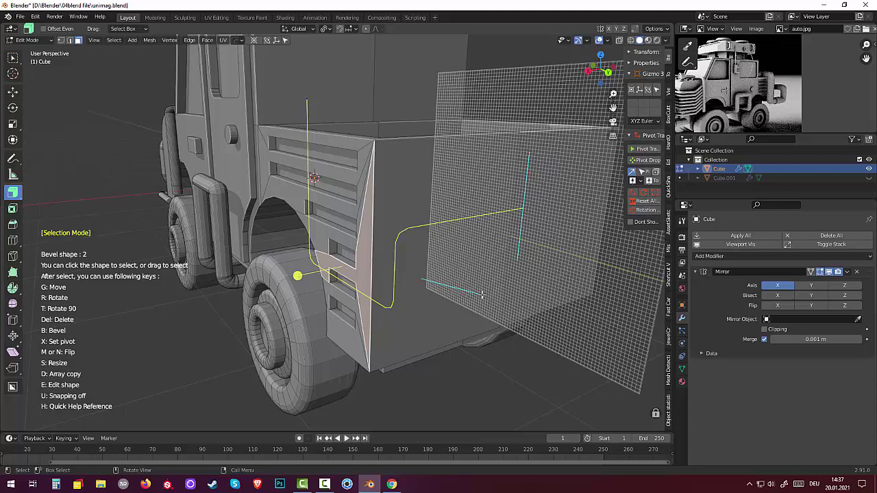
scroll(482, 295, up, 1)
click(482, 294)
middle_drag(458, 174, 421, 192)
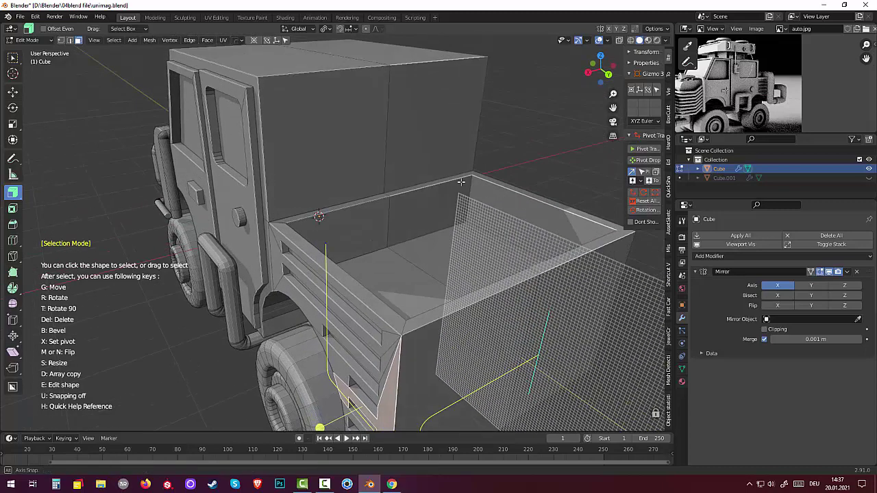
scroll(329, 248, up, 3)
scroll(326, 250, up, 2)
scroll(325, 250, up, 1)
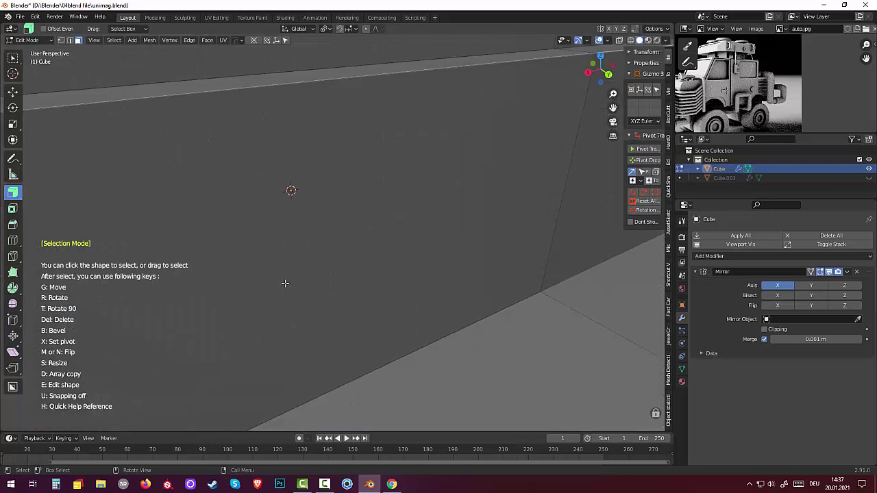
scroll(286, 283, down, 3)
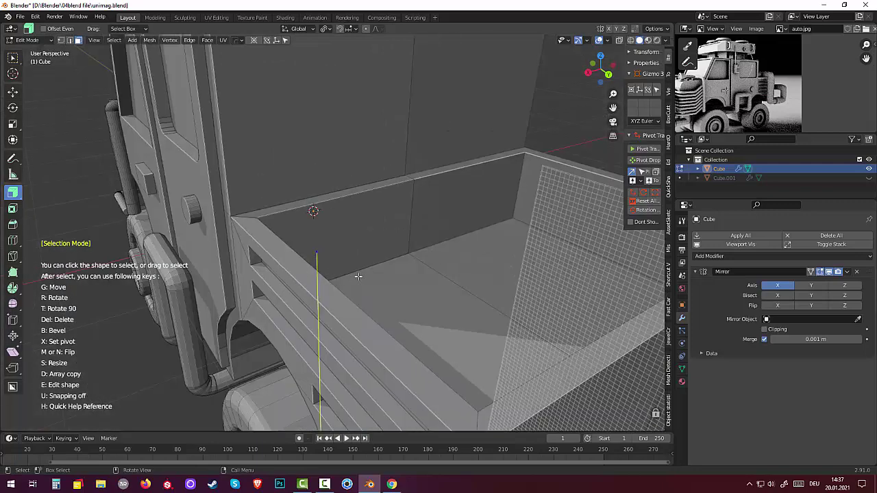
middle_drag(357, 277, 622, 352)
scroll(391, 274, down, 4)
mouse_move(391, 274)
middle_down()
mouse_move(529, 274)
mouse_move(407, 266)
mouse_move(405, 254)
mouse_move(395, 268)
mouse_move(413, 261)
middle_up()
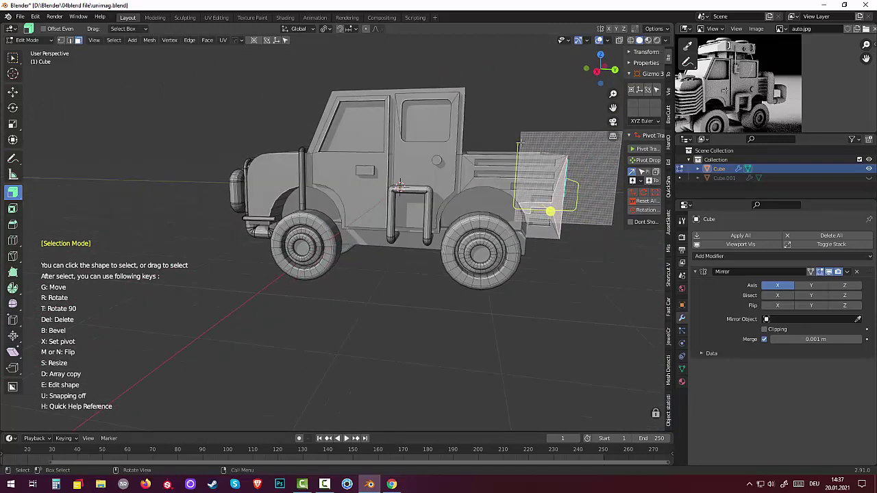
scroll(524, 177, up, 3)
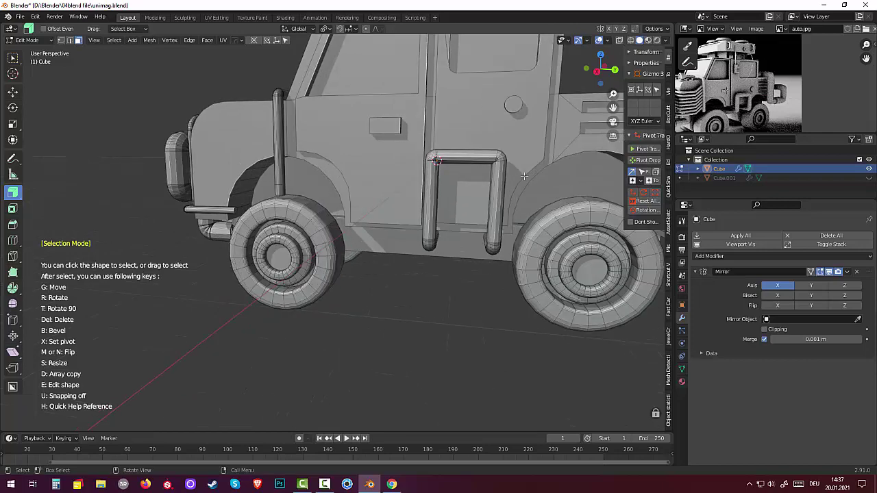
scroll(524, 176, down, 3)
middle_drag(524, 176, 478, 207)
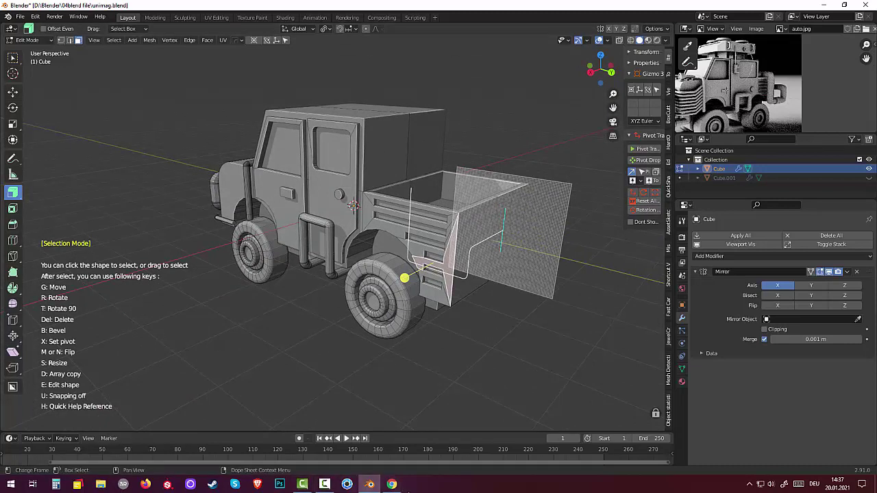
click(325, 484)
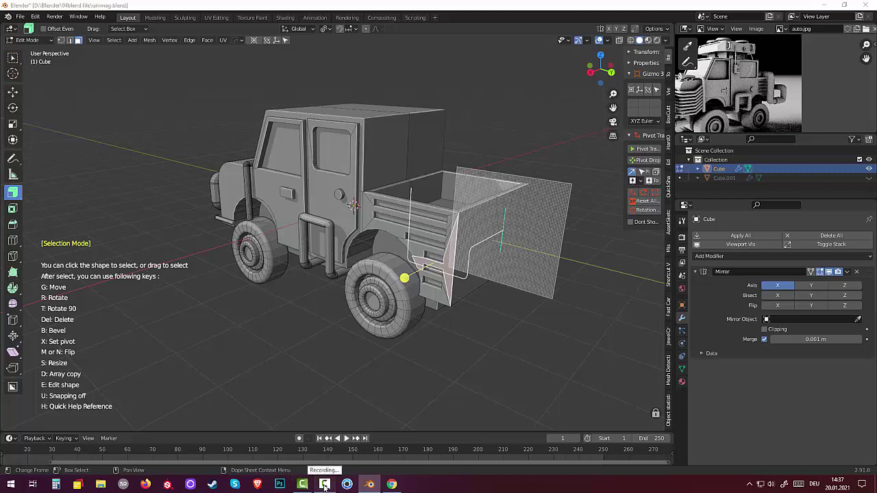
click(325, 484)
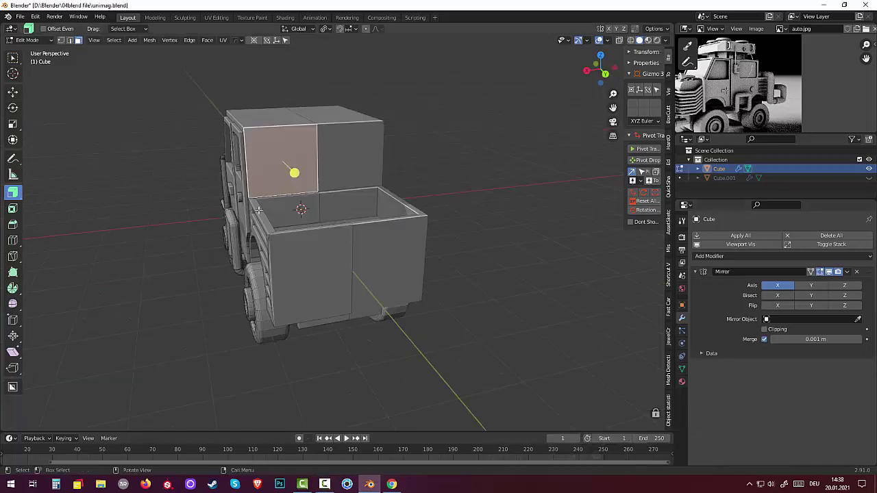
Start Grid Modeler on the cab's rear face with an enlarged 17-division grid.
key(ctrl+shift+g)
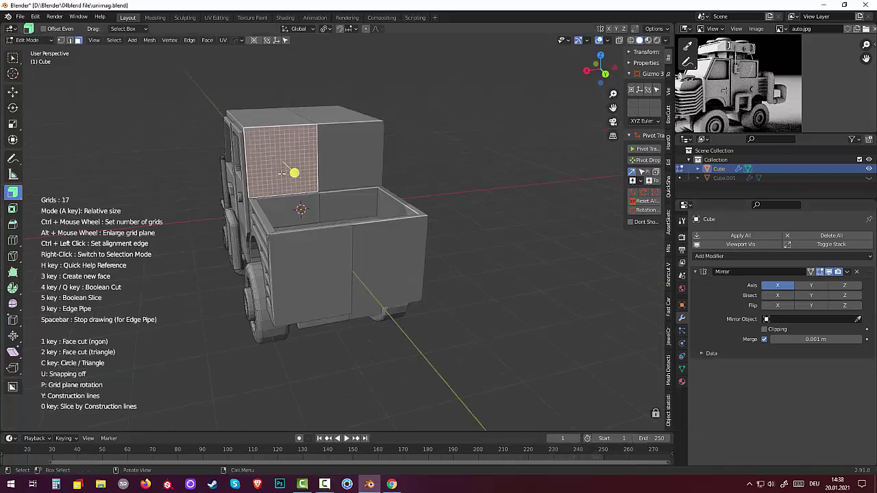
scroll(281, 174, up, 3)
scroll(281, 174, up, 2)
scroll(282, 174, down, 4)
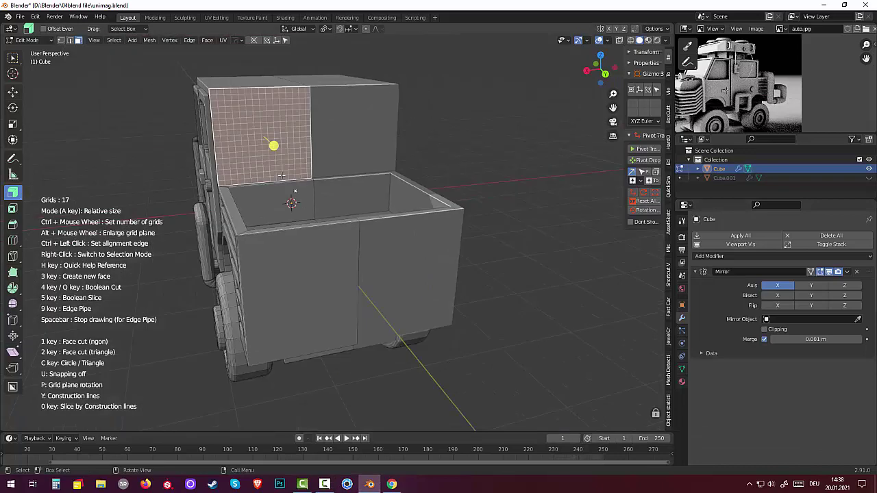
alt+scroll(282, 173, up, 2)
alt+scroll(282, 173, up, 2)
alt+scroll(282, 173, up, 2)
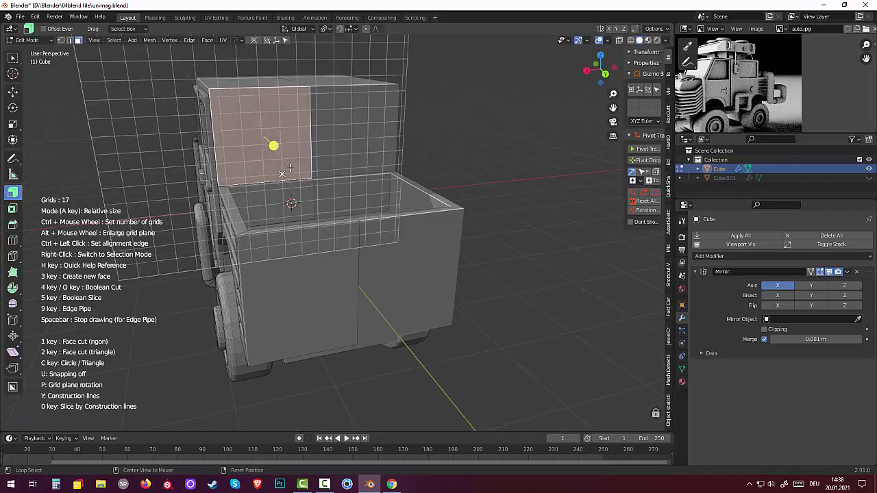
alt+scroll(282, 174, up, 2)
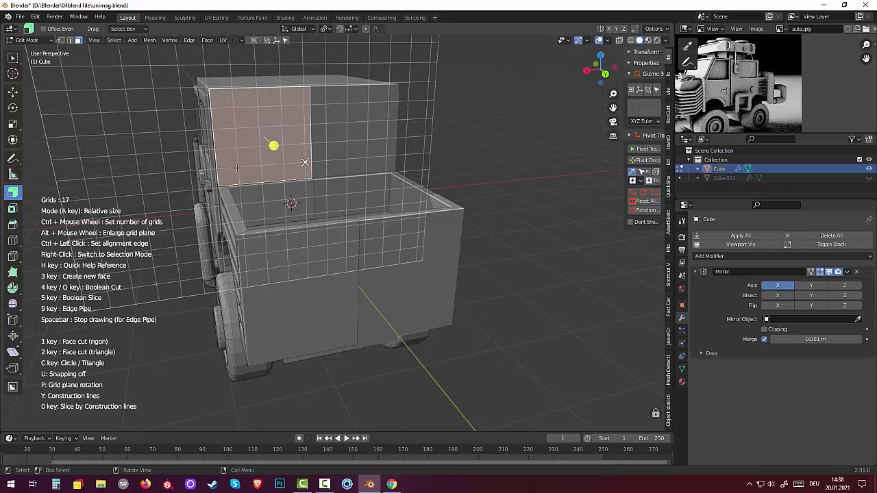
Draw a trial line on the grid, then cancel it.
click(305, 162)
click(191, 170)
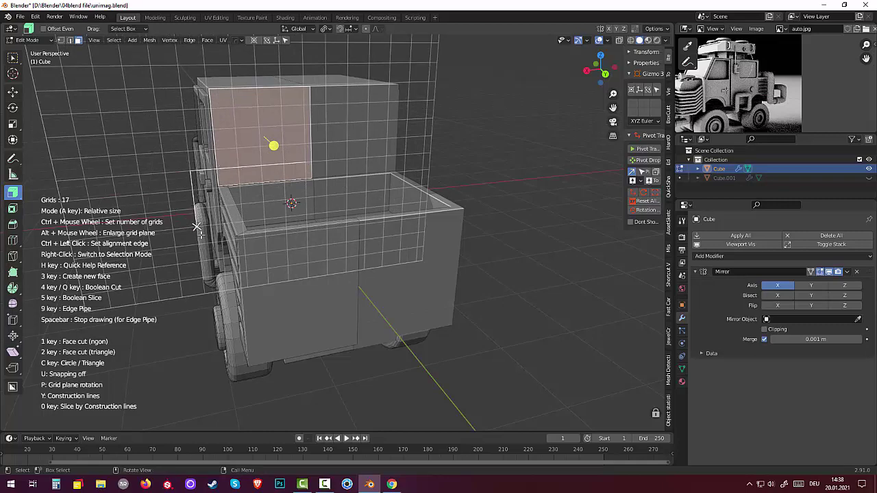
middle_drag(199, 243, 368, 257)
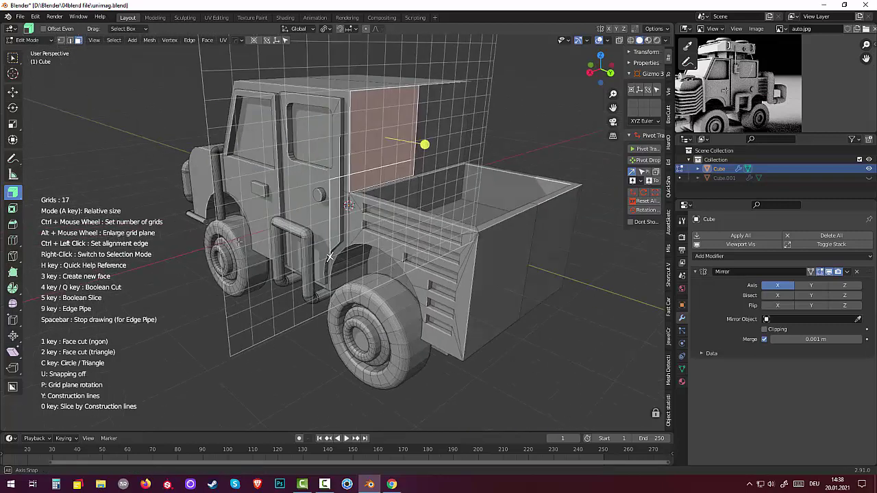
key(Escape)
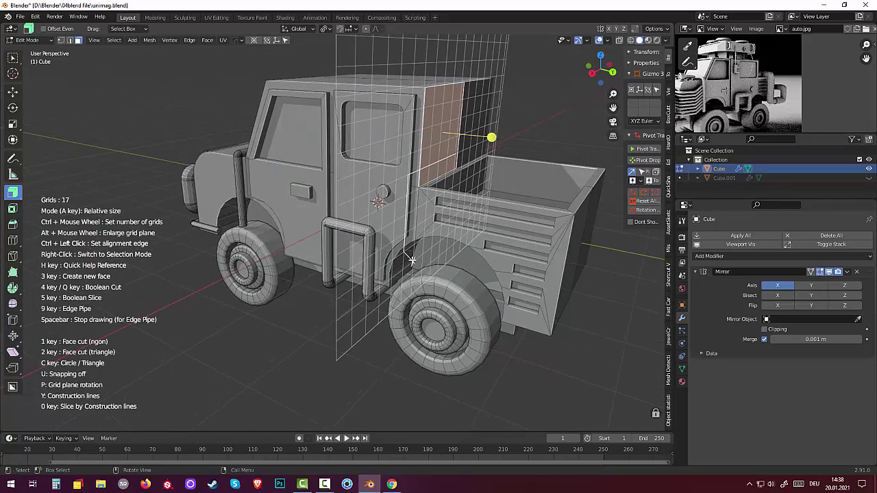
Lay the grid horizontal and draw the outline's first corners along the bed's side edge.
click(418, 256)
key(p)
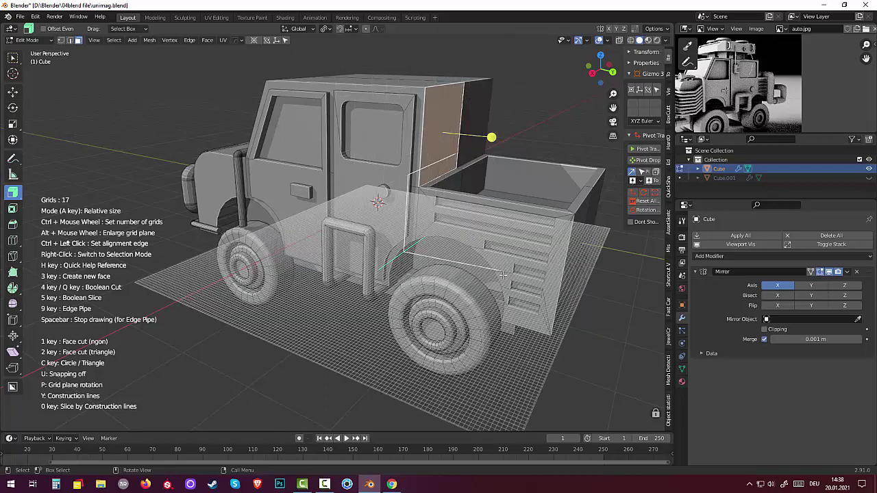
middle_drag(562, 293, 508, 309)
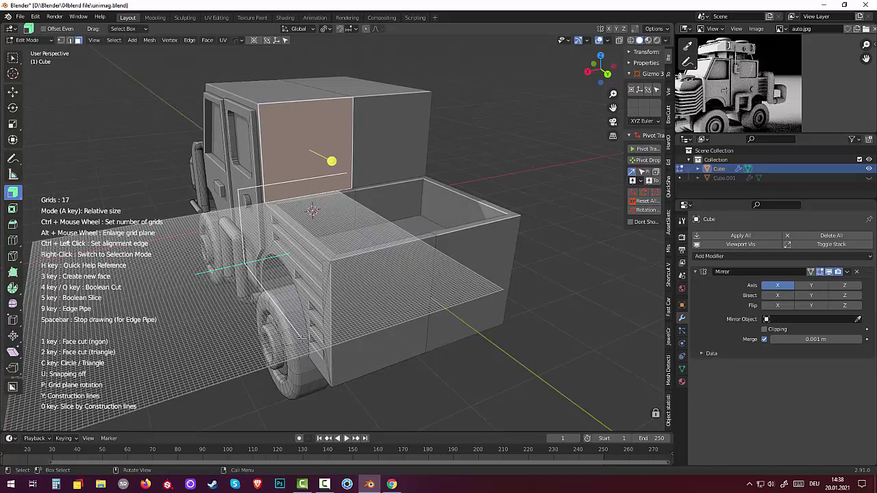
click(303, 338)
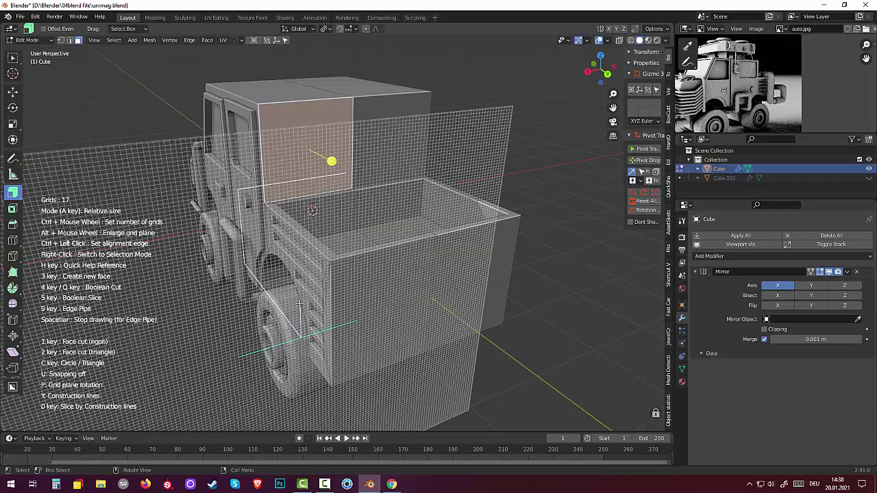
click(299, 303)
click(433, 270)
mouse_move(442, 291)
middle_down()
mouse_move(480, 286)
mouse_move(466, 300)
middle_up()
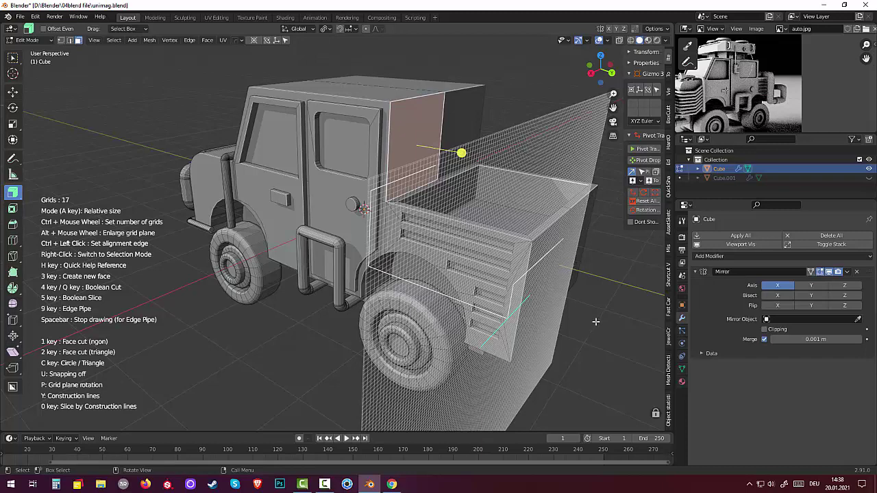
Box-select the outline shape around the truck bed and scale it.
right_click(564, 312)
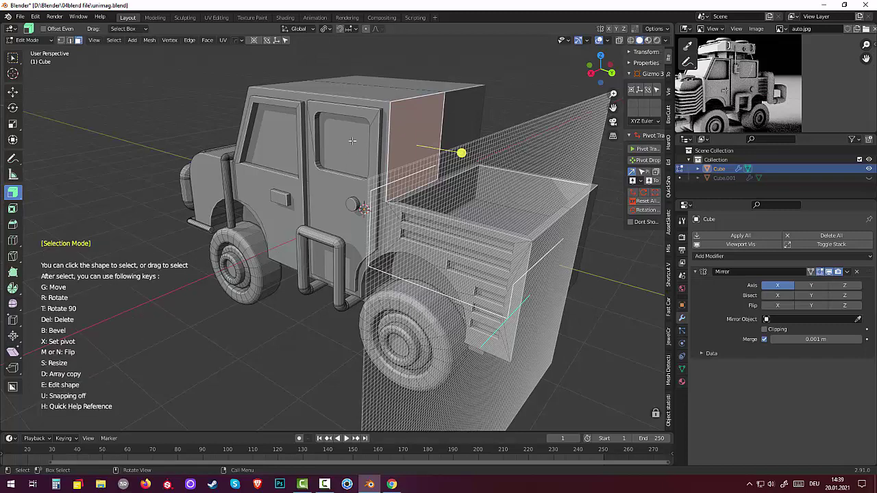
drag(348, 130, 595, 361)
middle_drag(583, 353, 617, 344)
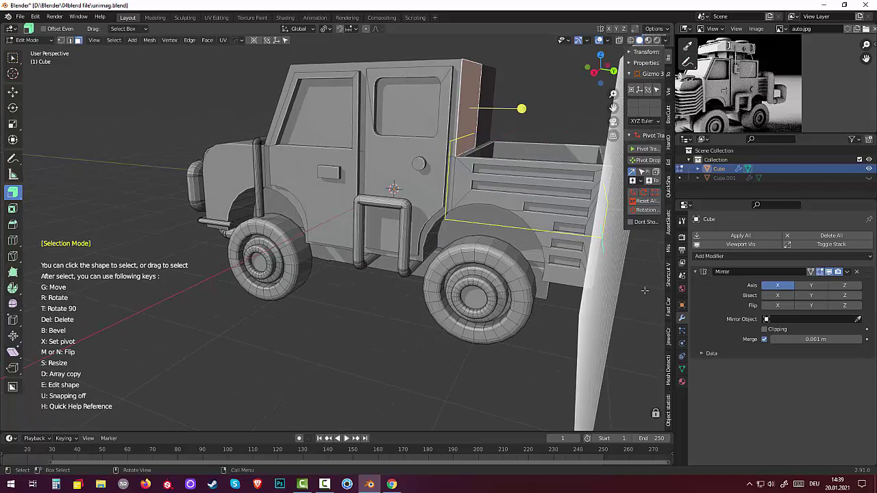
scroll(637, 287, down, 2)
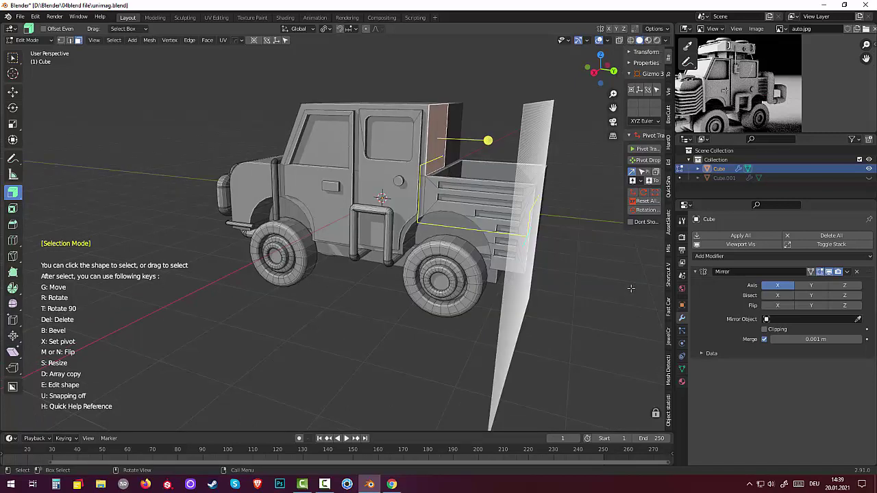
key(s)
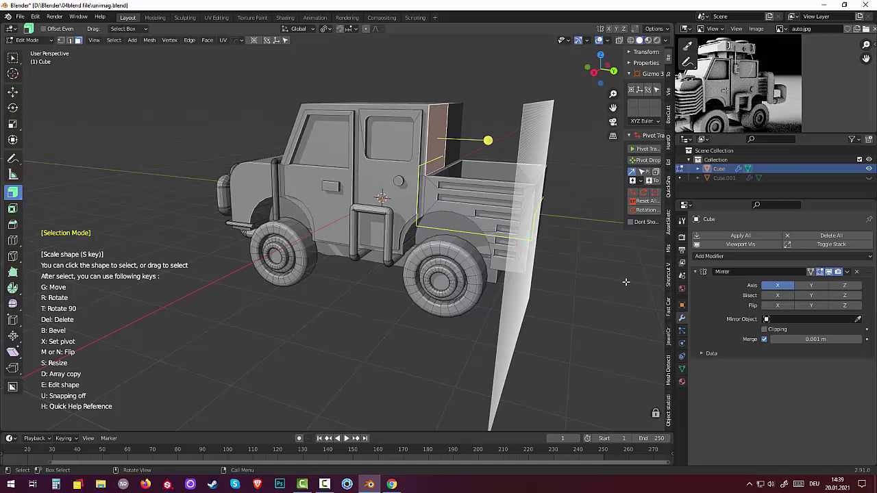
click(632, 282)
mouse_move(626, 282)
middle_down()
mouse_move(596, 299)
mouse_move(597, 291)
mouse_move(644, 276)
mouse_move(630, 283)
middle_up()
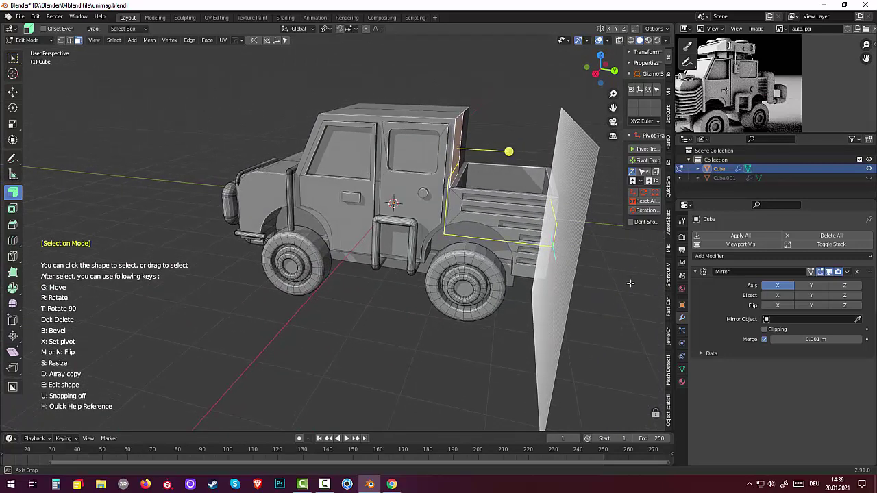
middle_drag(630, 283, 630, 283)
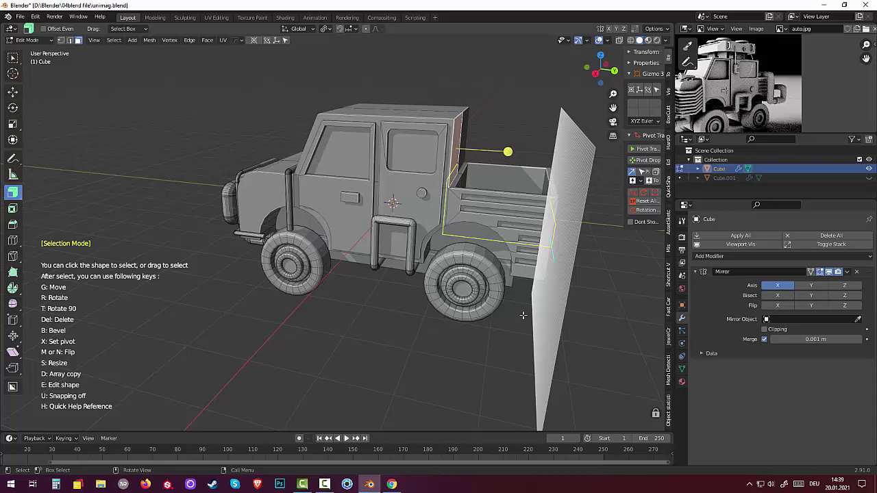
Round the outline's corners with a 3-segment bevel and return to drawing mode.
key(b)
middle_drag(529, 313, 523, 314)
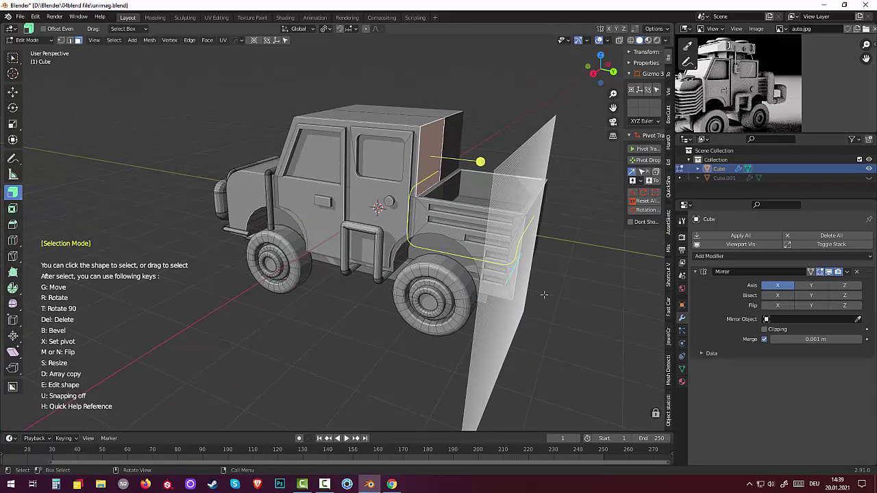
right_click(477, 282)
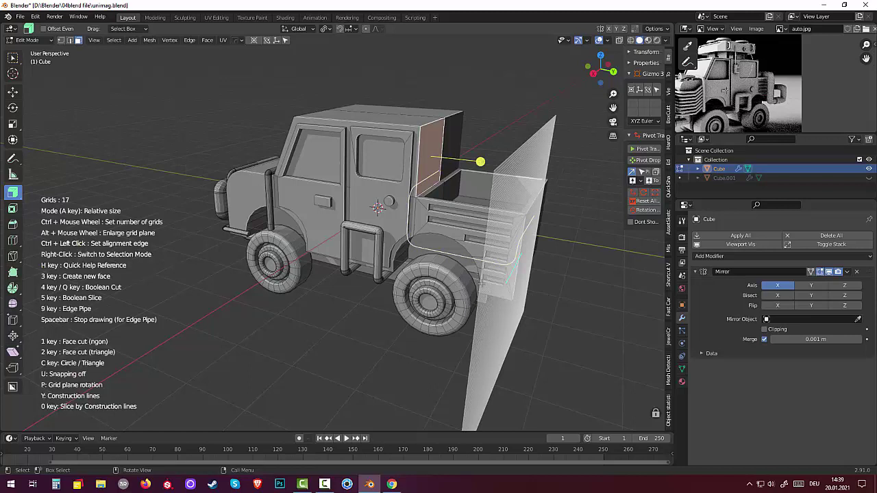
Turn the bed outline into an Edge Pipe with thickness 26, edge bevel 0 and width 0.01.
key(9)
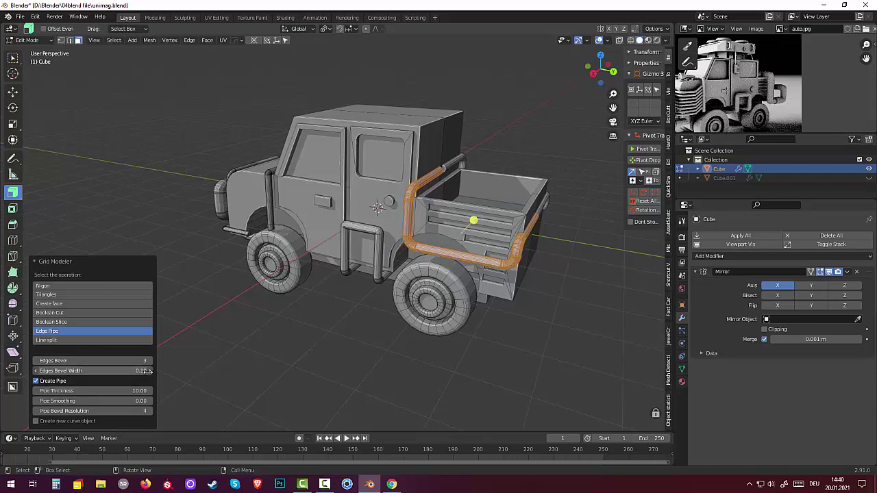
drag(147, 390, 179, 391)
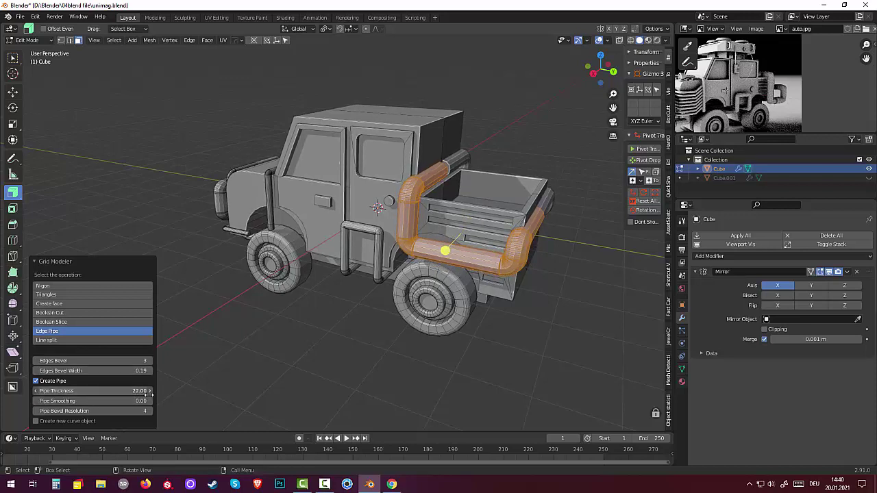
drag(148, 391, 161, 390)
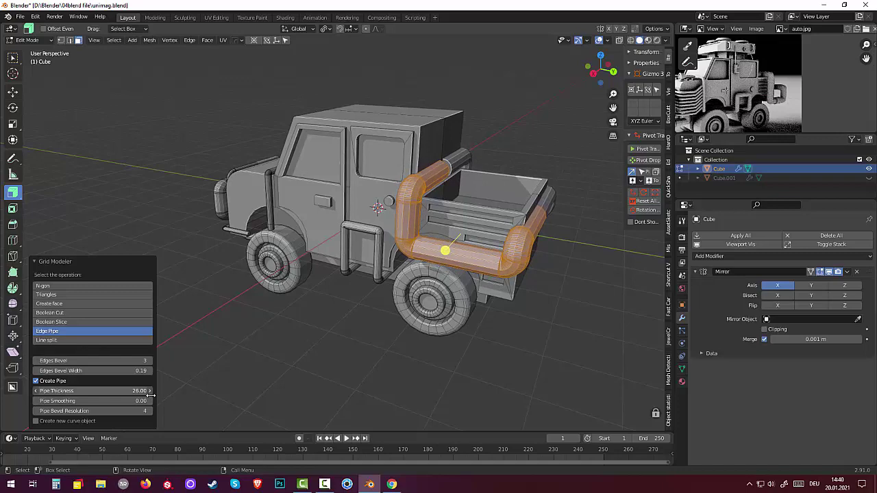
middle_drag(293, 350, 303, 329)
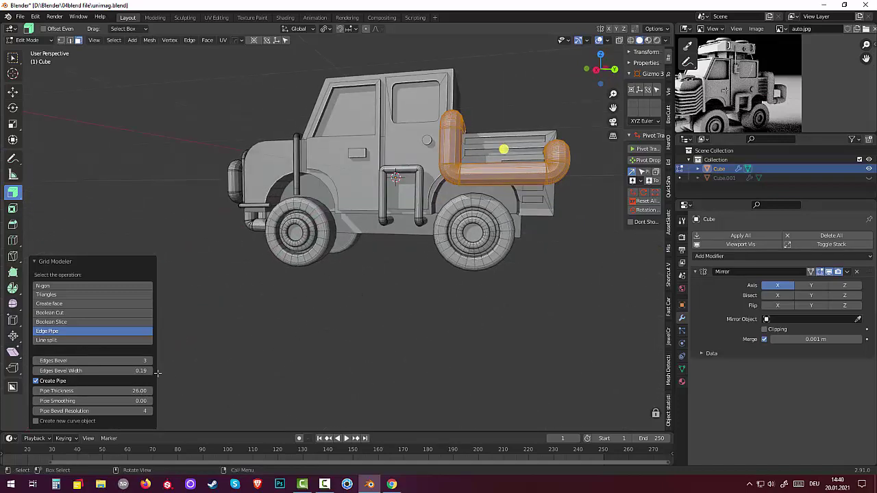
drag(149, 374, 141, 371)
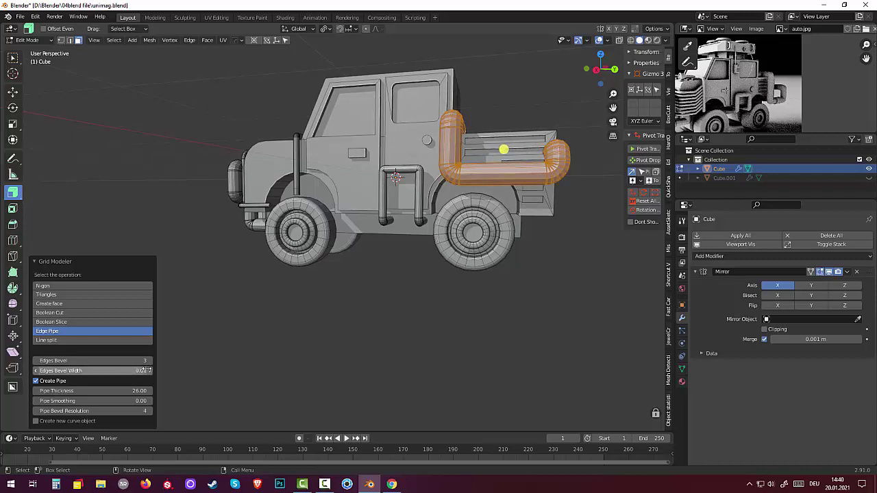
drag(141, 361, 126, 360)
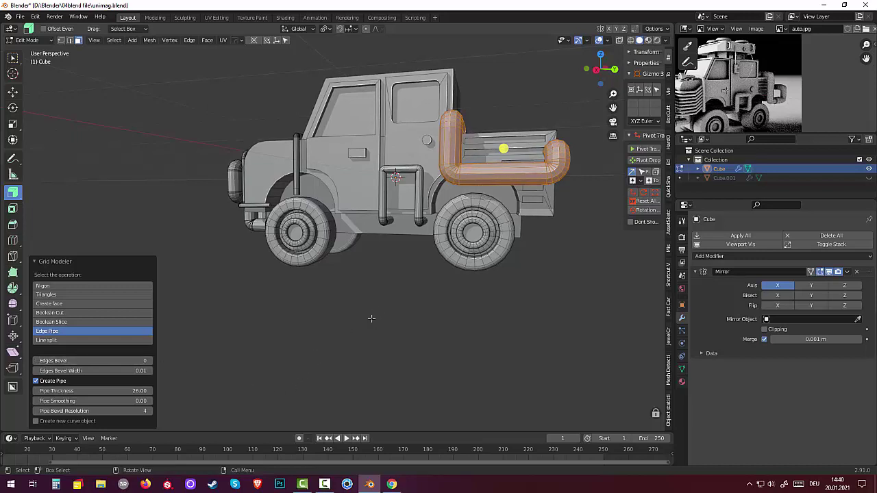
Move the bed-rail pipe 0.601 m along Y, then deselect it and begin moving a tube loop.
key(g)
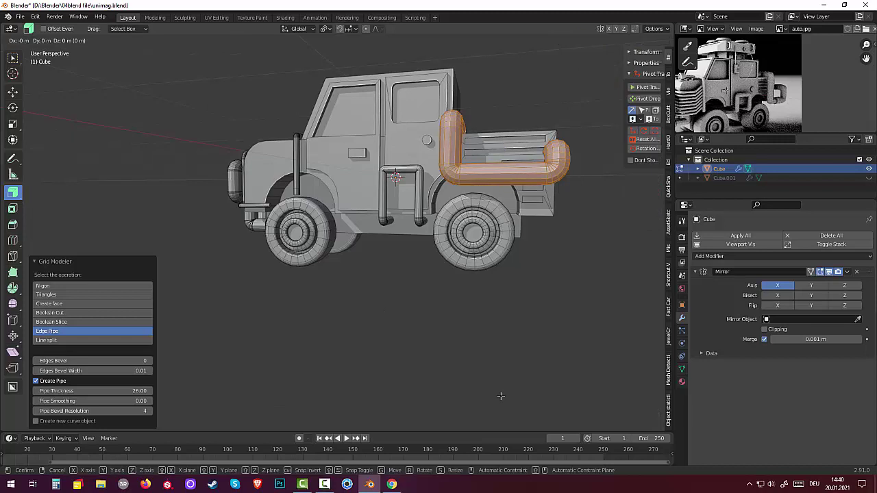
key(y)
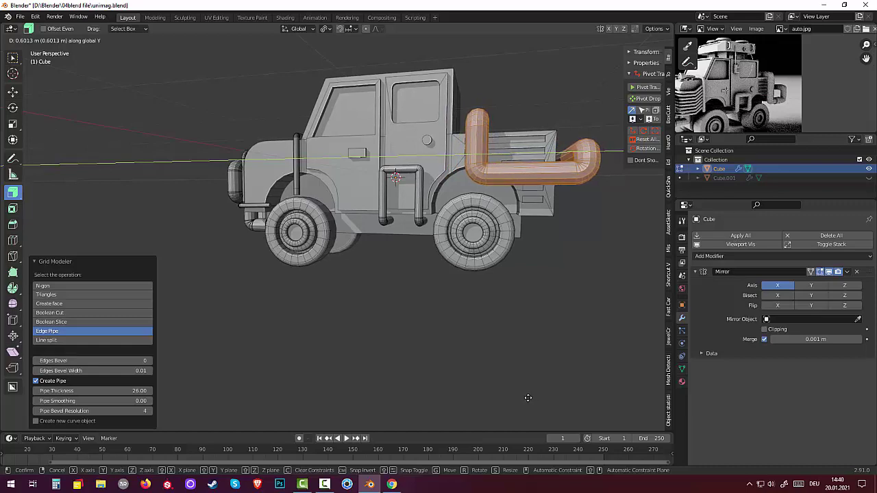
click(528, 398)
mouse_move(580, 392)
middle_down()
mouse_move(492, 42)
mouse_move(466, 36)
middle_up()
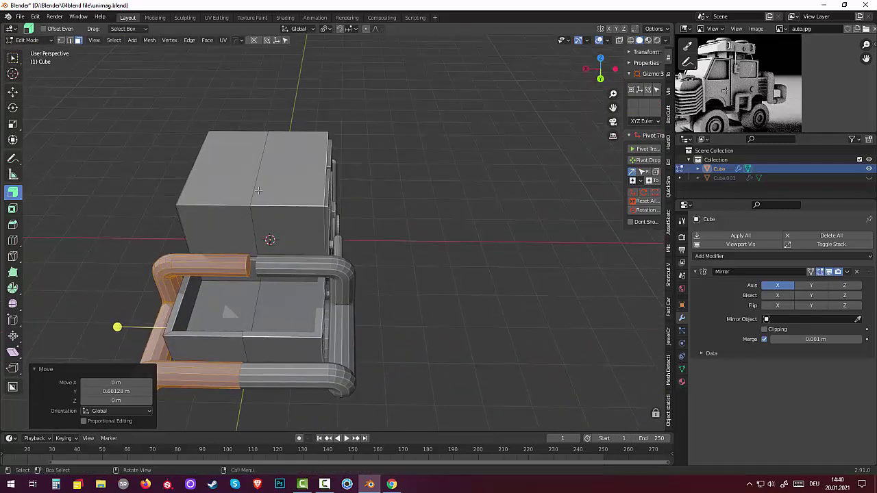
key(alt+a)
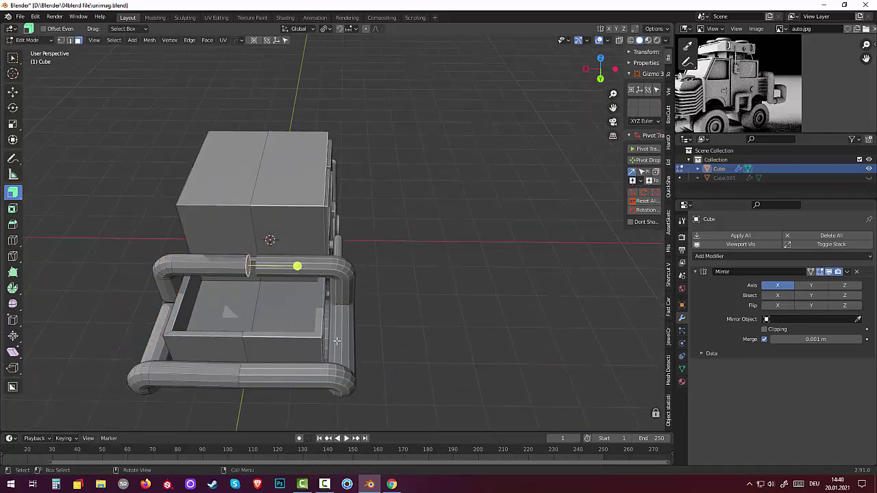
key(g)
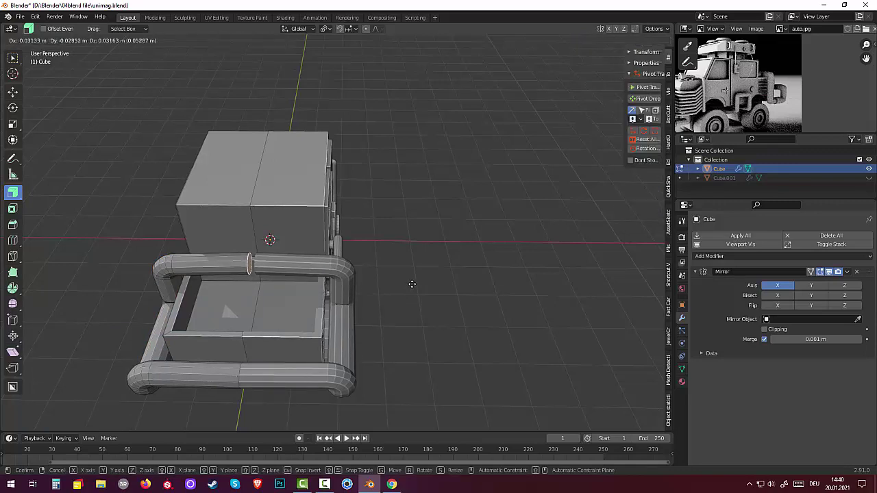
Shift the top-tube loop -0.1259 m along X.
key(x)
click(416, 283)
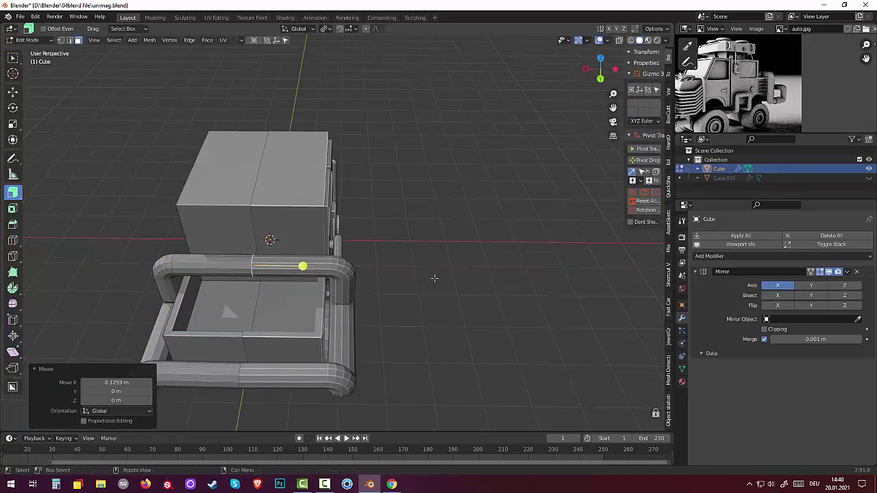
middle_drag(435, 275, 504, 269)
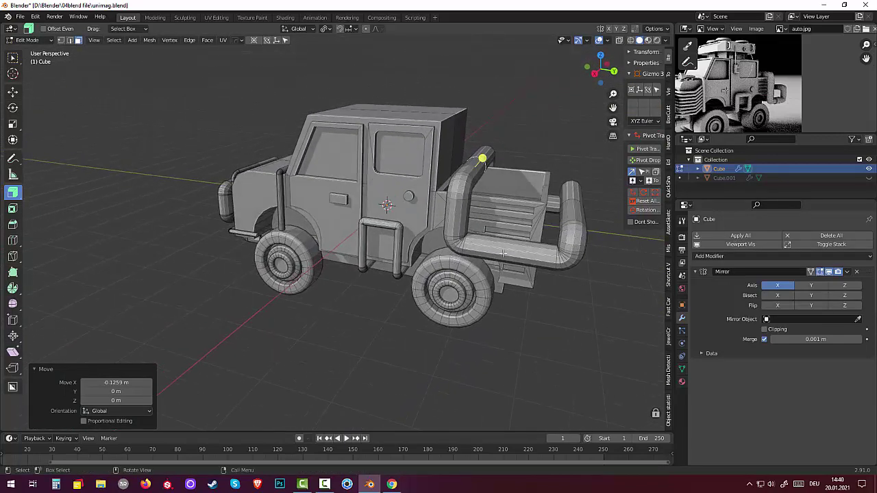
Add and slide new loop cuts on the bed rail.
alt+click(503, 254)
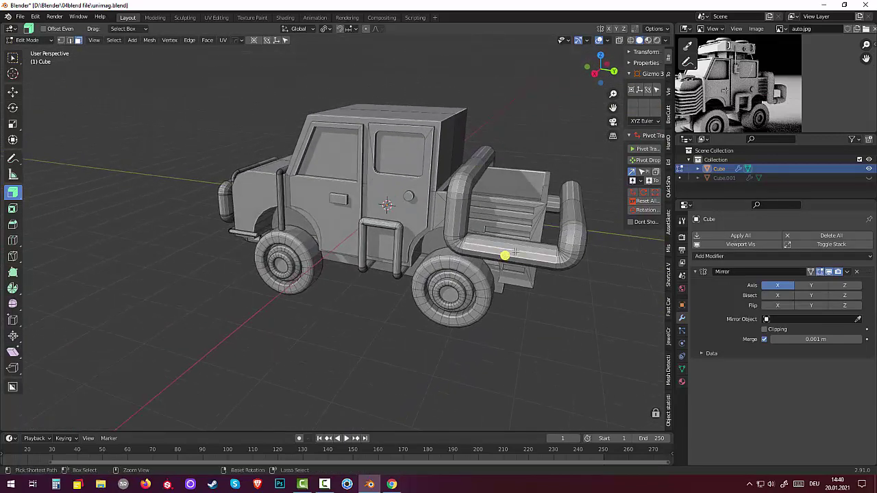
key(ctrl+r)
scroll(519, 252, up, 1)
click(504, 254)
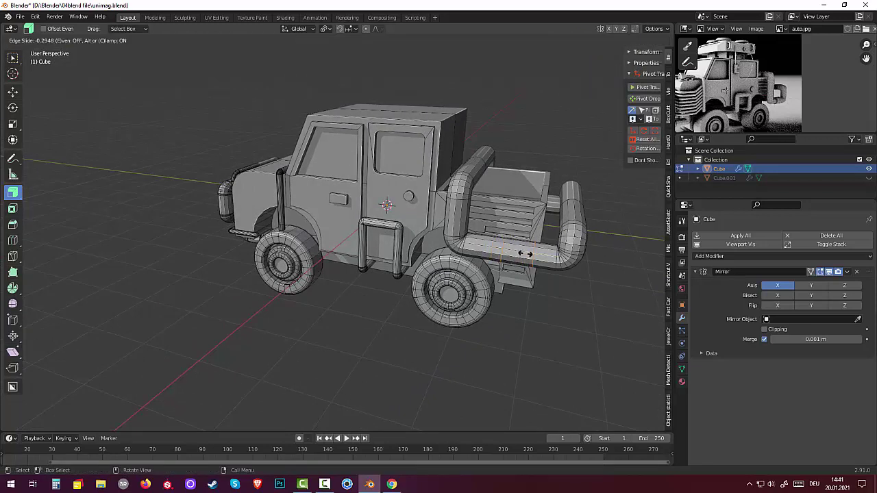
click(525, 253)
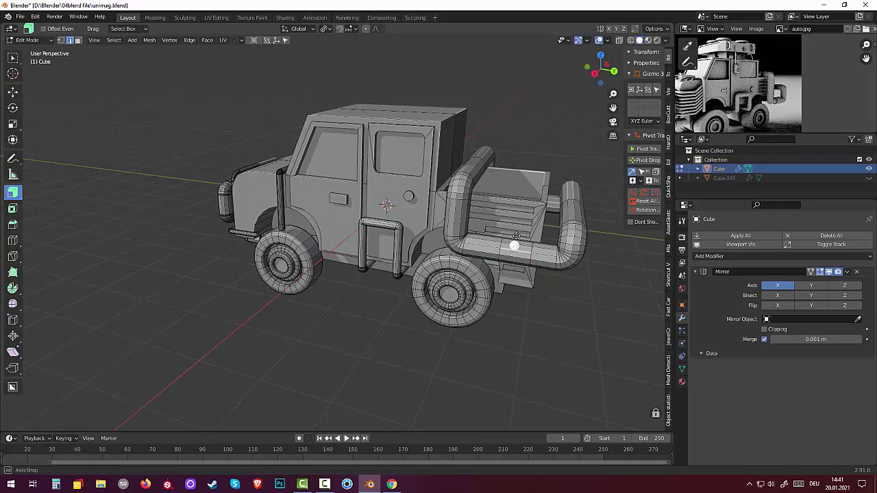
middle_drag(513, 253, 514, 207)
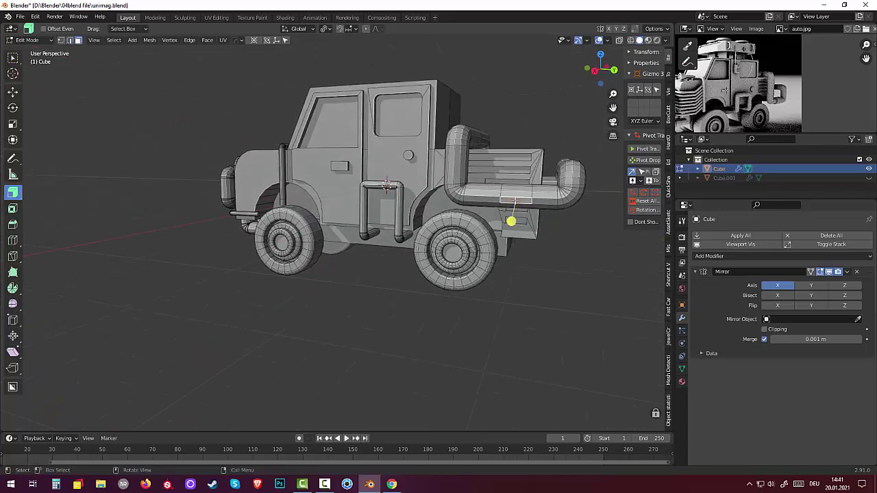
click(514, 200)
middle_drag(521, 216, 519, 239)
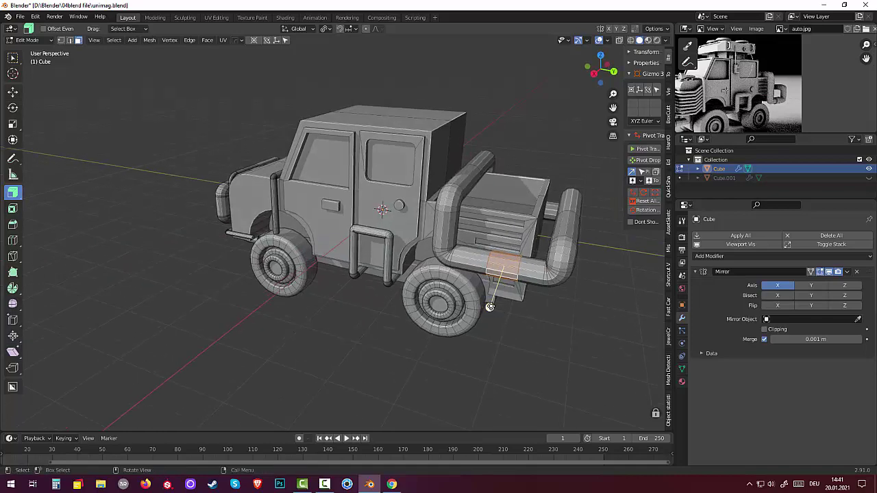
Fatten the band between the loops by about 0.058 into a collar.
drag(490, 306, 499, 305)
click(534, 325)
mouse_move(534, 326)
middle_down()
mouse_move(539, 315)
mouse_move(495, 329)
mouse_move(278, 244)
middle_up()
Add a new edge loop on the top tube and slide it into place.
alt+click(266, 267)
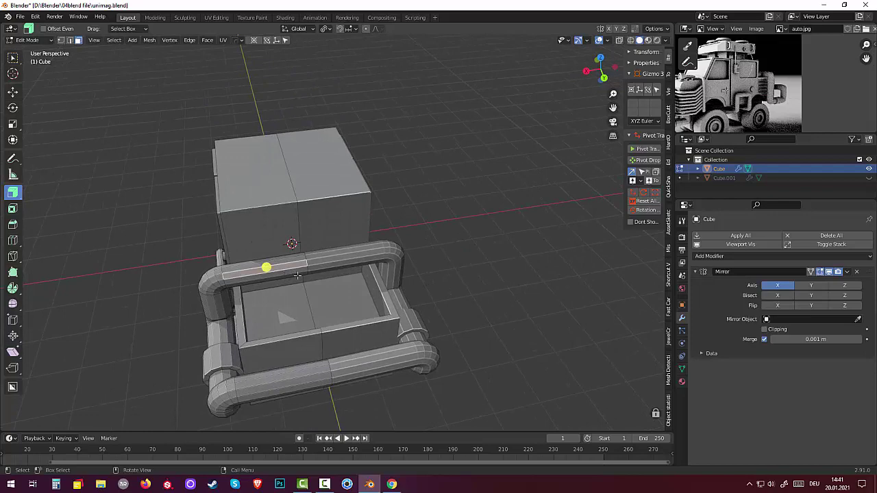
key(g)
key(g)
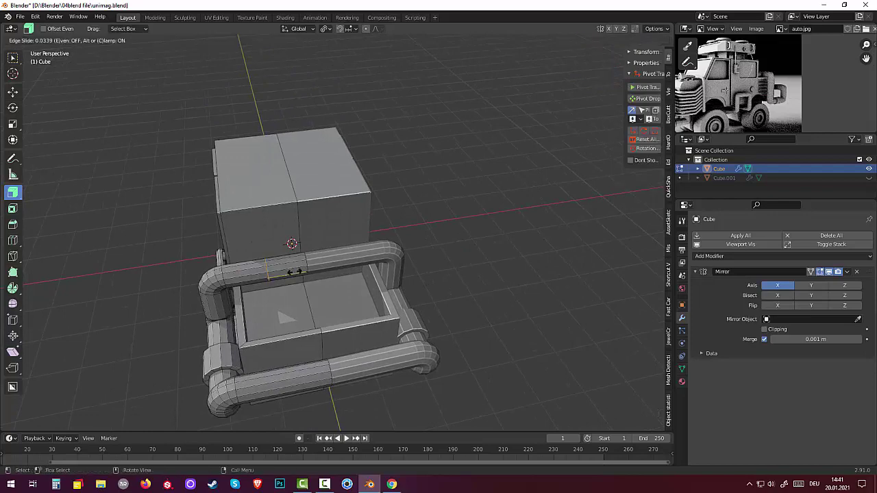
click(302, 272)
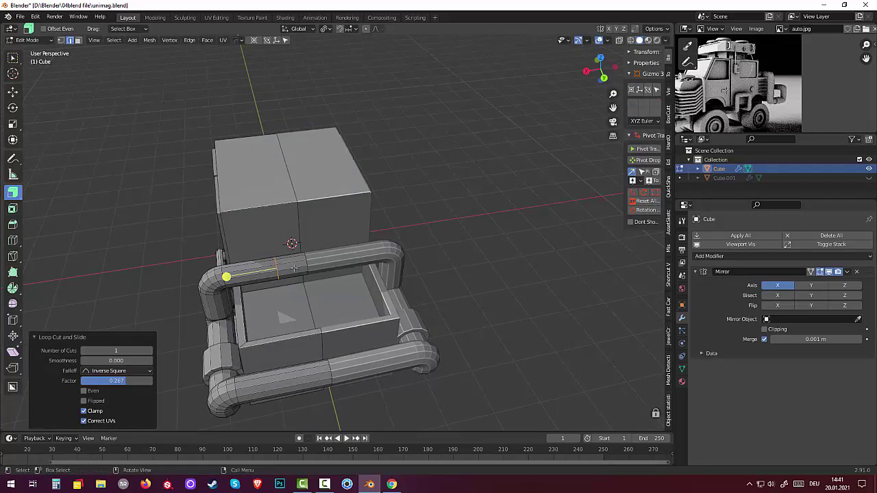
Fatten a ring of top-tube faces into the collar, then select the cab's rear wall face.
click(293, 267)
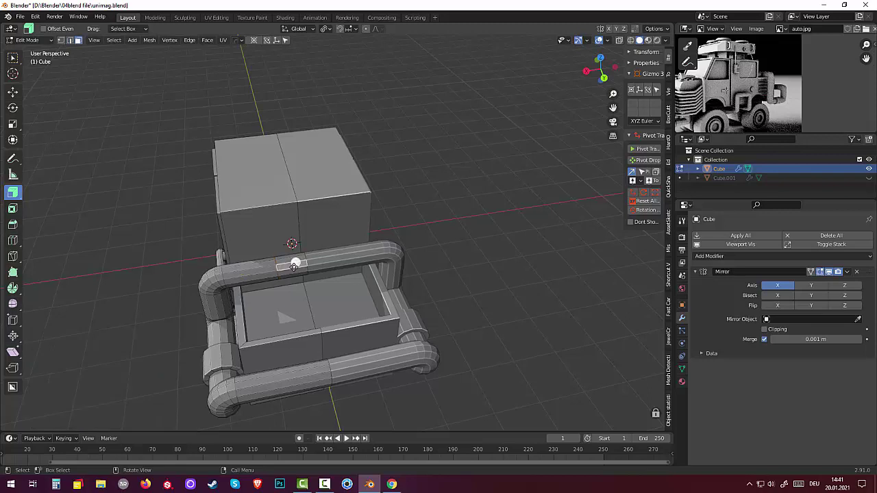
alt+click(294, 267)
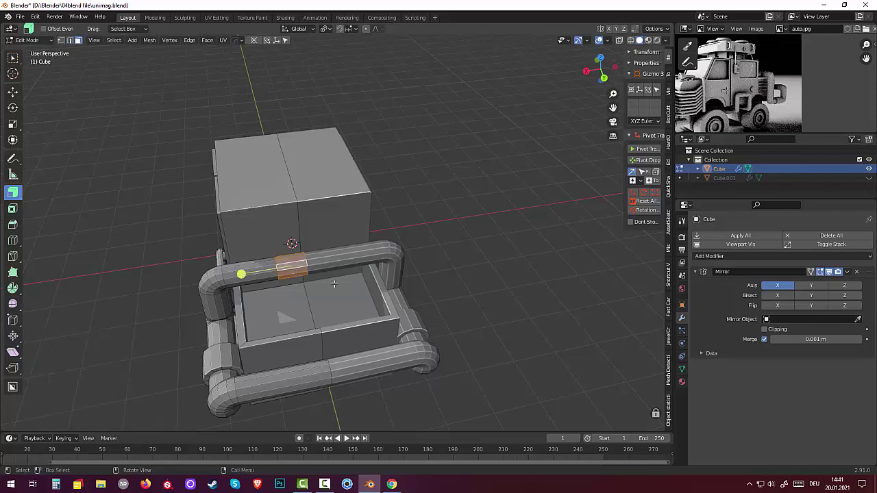
mouse_move(242, 275)
mouse_down()
mouse_move(268, 271)
mouse_move(247, 290)
mouse_up()
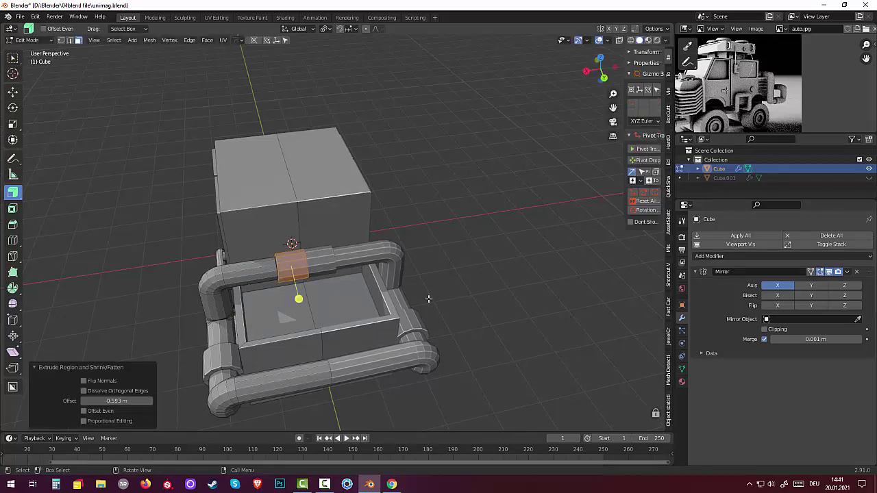
click(457, 289)
mouse_move(450, 288)
middle_down()
mouse_move(453, 251)
mouse_move(441, 256)
mouse_move(452, 263)
mouse_move(457, 253)
mouse_move(486, 248)
mouse_move(484, 214)
mouse_move(514, 215)
mouse_move(318, 178)
middle_up()
click(337, 183)
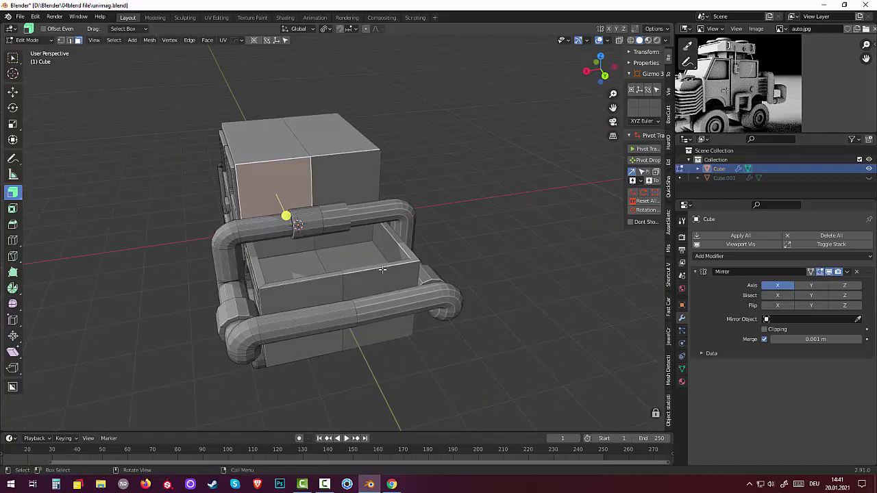
Inset the rear cab wall face about 0.12 m with Boundary off.
key(i)
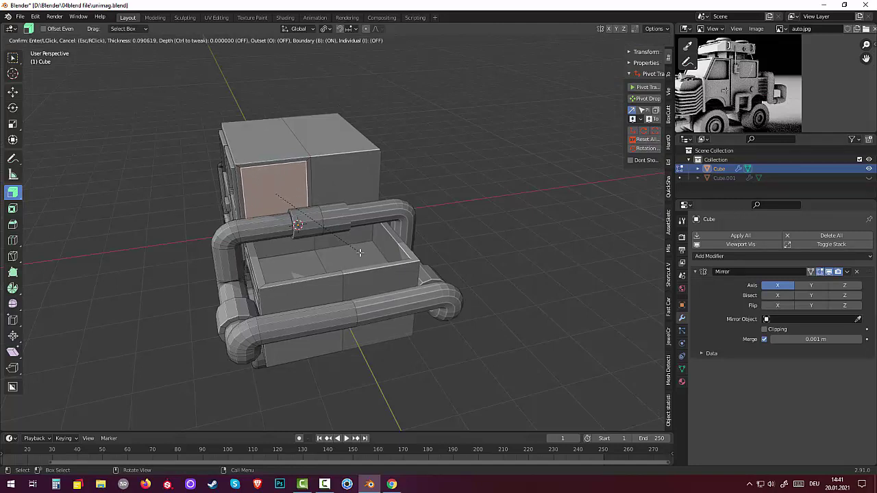
key(b)
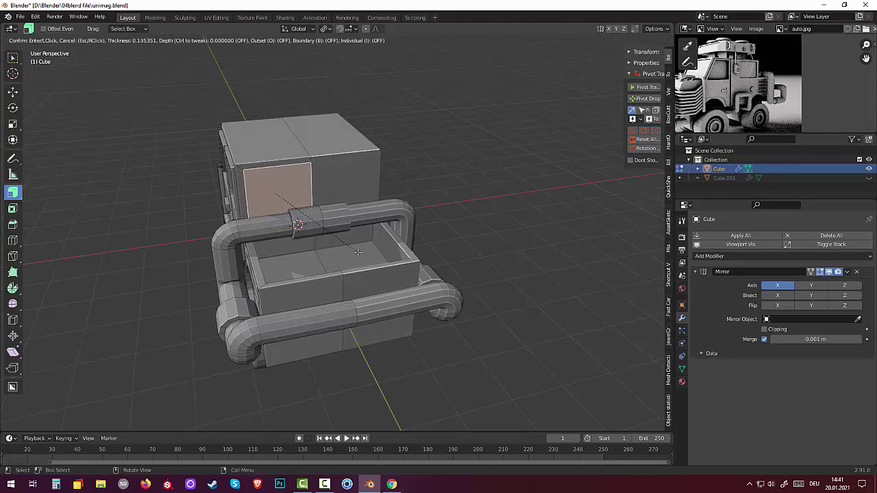
click(370, 243)
middle_drag(370, 244, 430, 293)
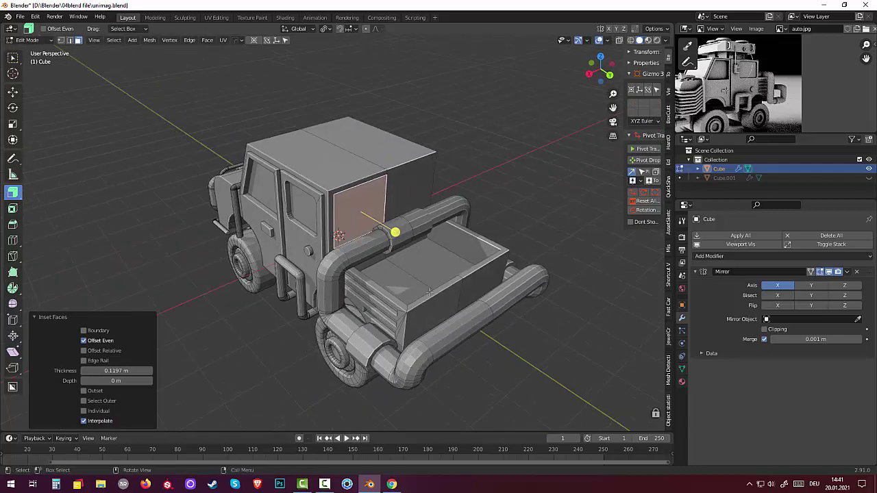
Extrude the inset window panel 0.177 m into the cab.
key(e)
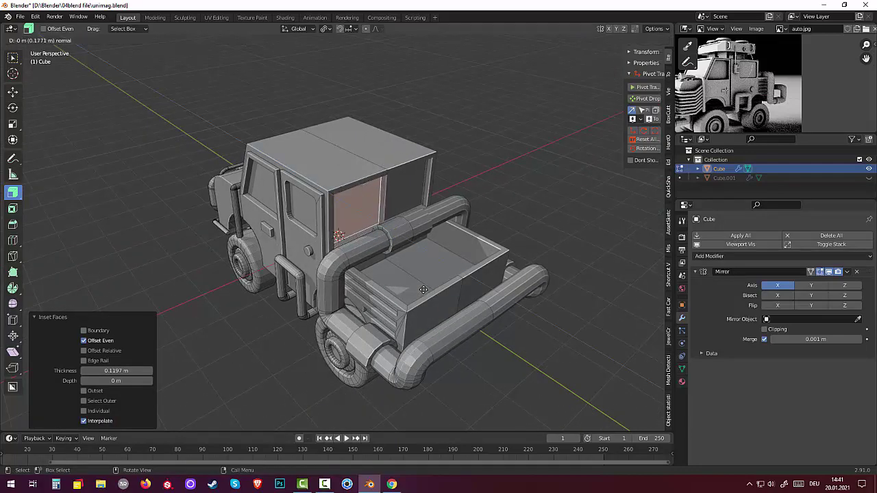
click(423, 290)
middle_drag(423, 290, 350, 277)
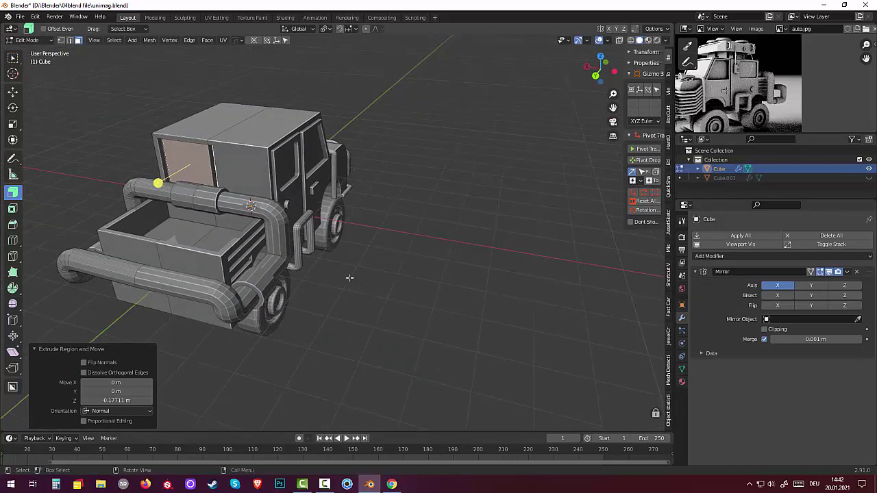
scroll(188, 208, up, 3)
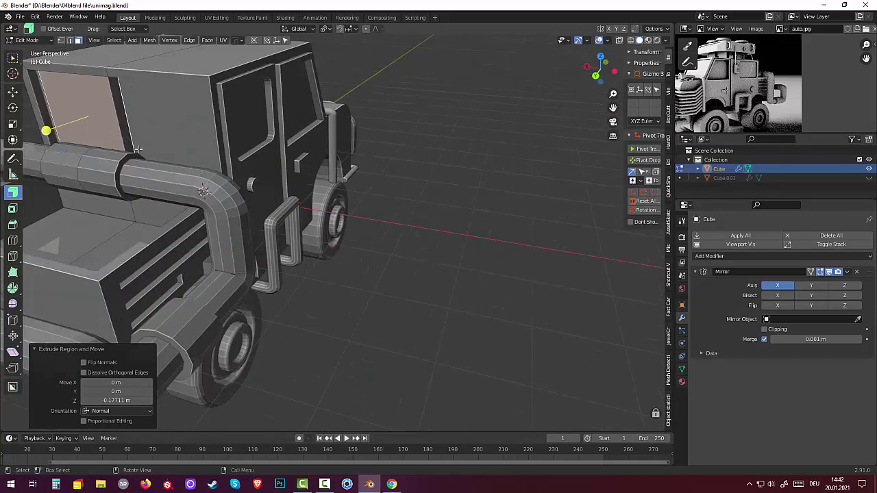
Try shrinking and deleting the window face, then undo both changes.
key(s)
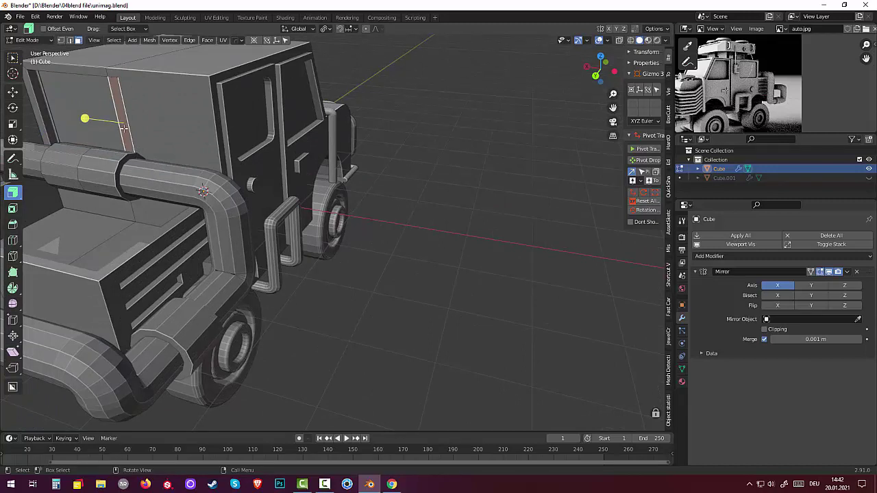
click(124, 128)
key(x)
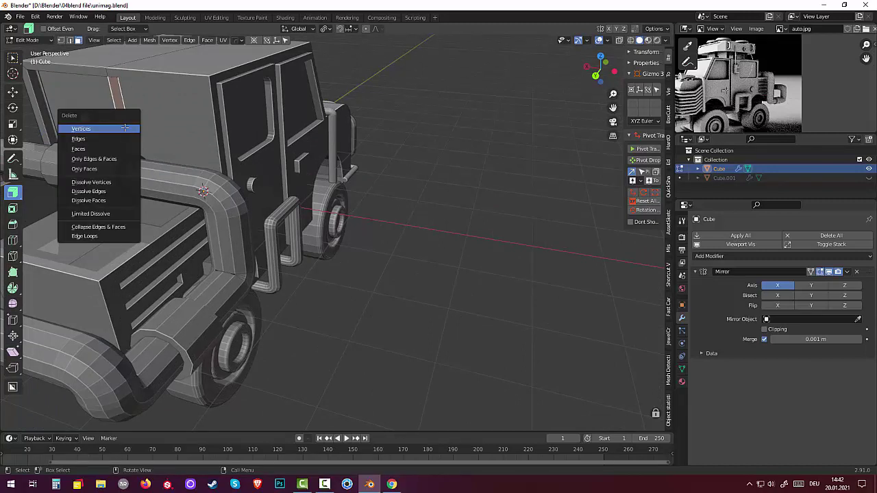
click(124, 128)
key(ctrl+z)
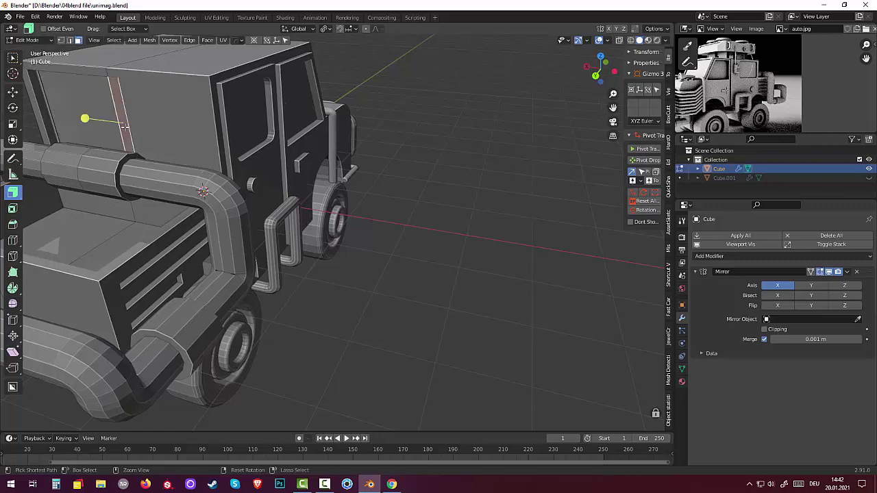
key(ctrl+z)
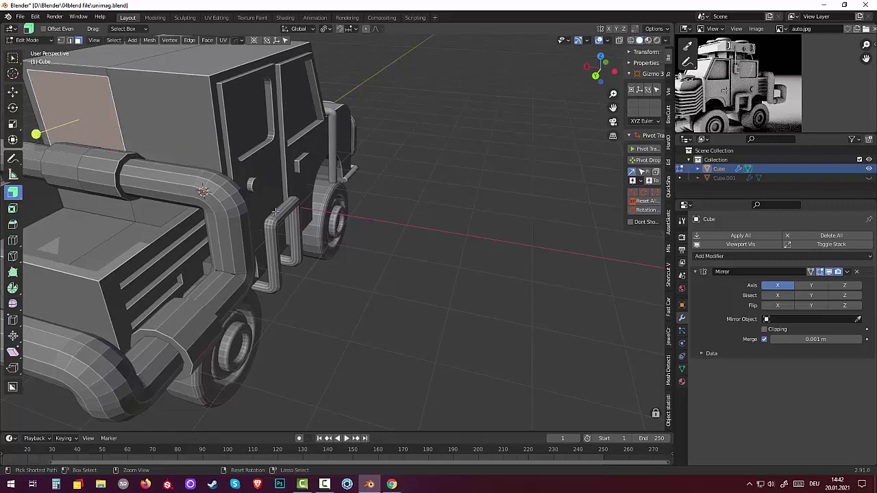
Extrude the rear cab window face 0.088 m further inward into its recess.
middle_drag(275, 212, 340, 216)
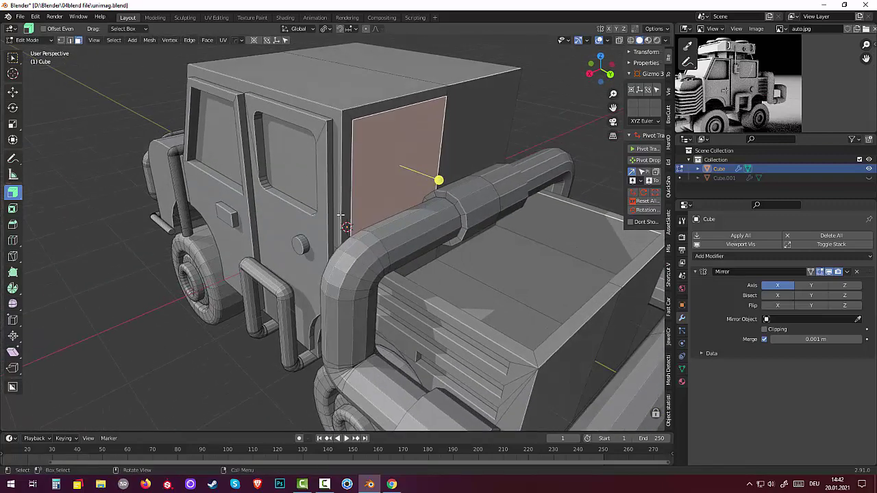
middle_drag(398, 214, 413, 230)
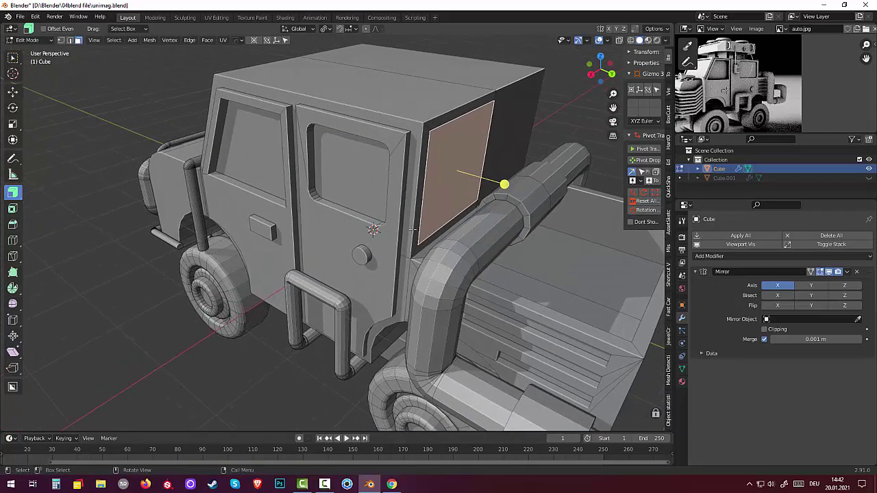
key(e)
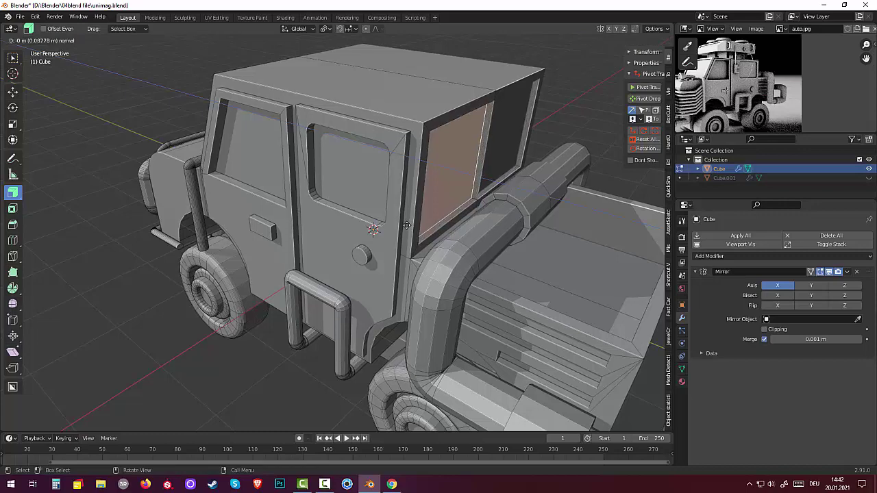
click(406, 225)
Delete the thin frame strip beside the rear window.
middle_drag(439, 210, 433, 192)
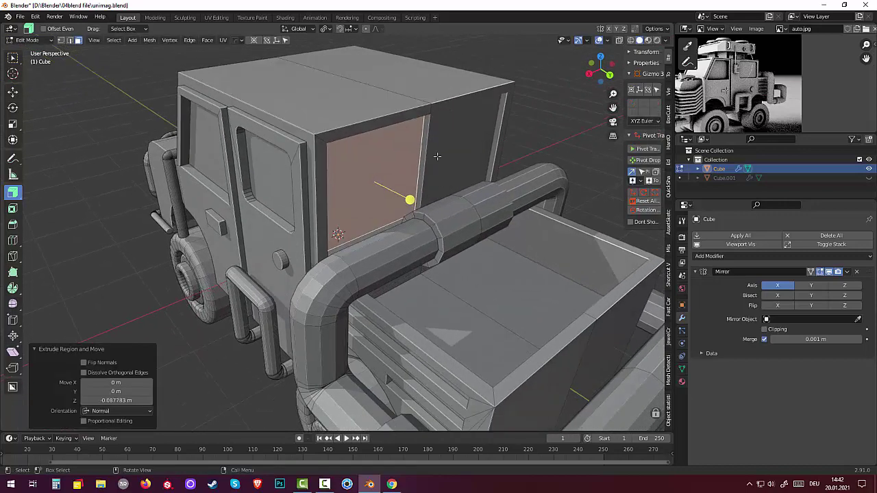
click(424, 157)
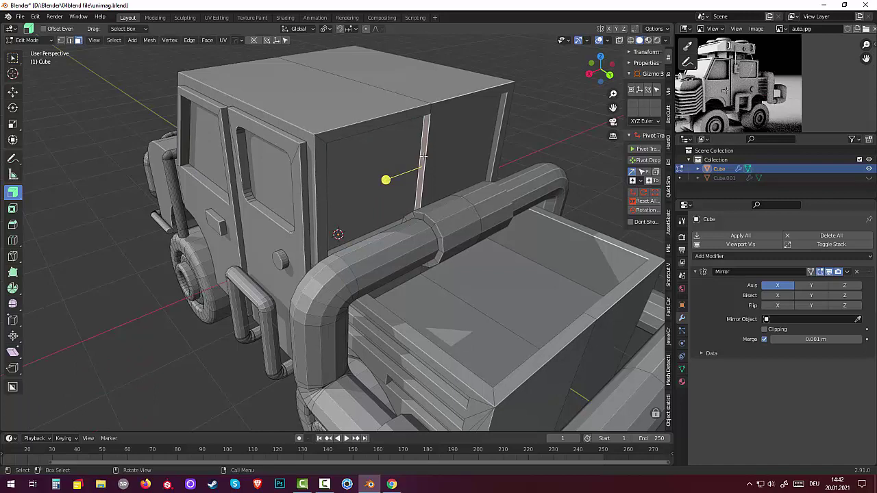
right_click(424, 156)
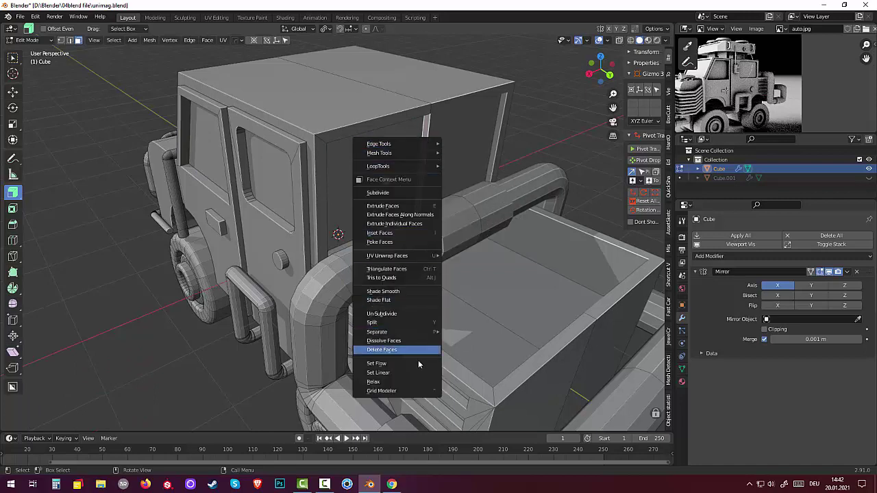
click(407, 374)
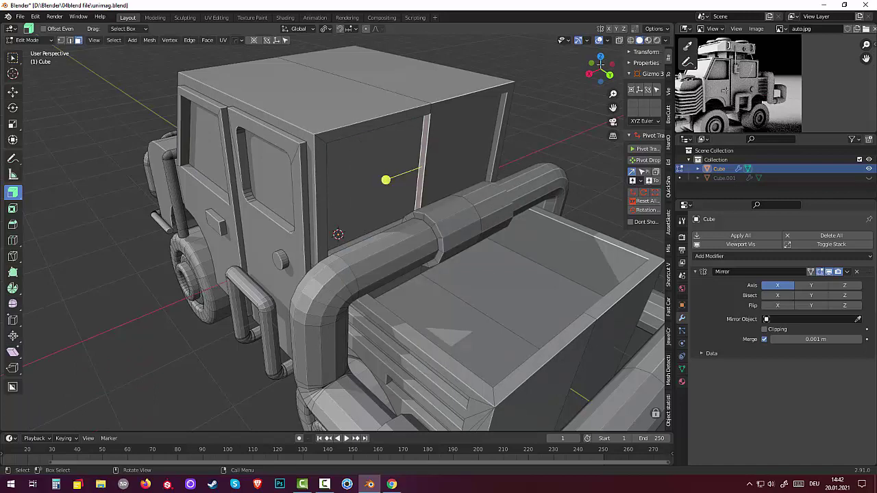
right_click(525, 168)
click(473, 187)
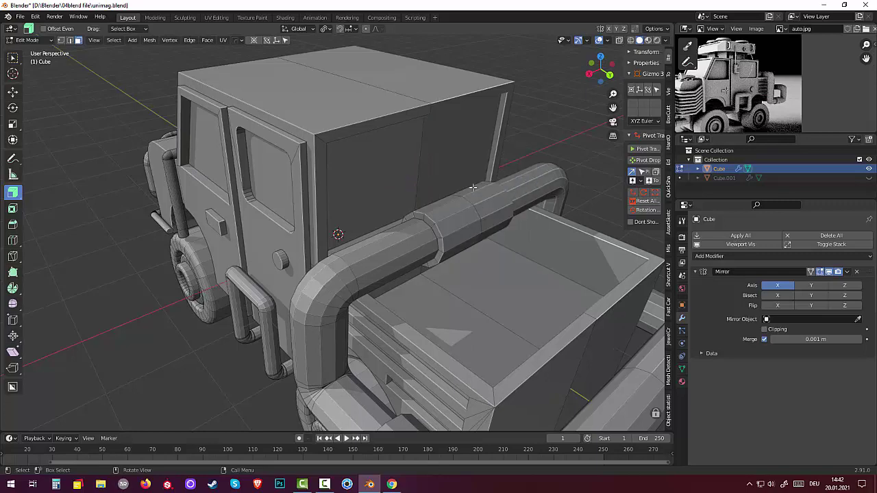
mouse_move(464, 170)
middle_down()
mouse_move(418, 150)
mouse_move(325, 159)
mouse_move(369, 150)
mouse_move(494, 164)
mouse_move(495, 145)
middle_up()
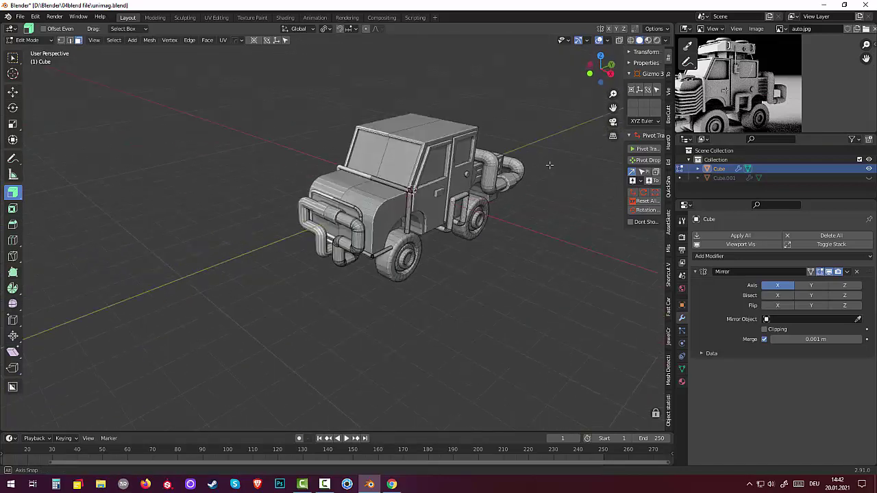
Unhide Cube.001 in the Outliner to show the front grille and bumper parts.
scroll(492, 181, up, 4)
scroll(484, 180, down, 3)
scroll(473, 171, up, 1)
scroll(462, 192, up, 2)
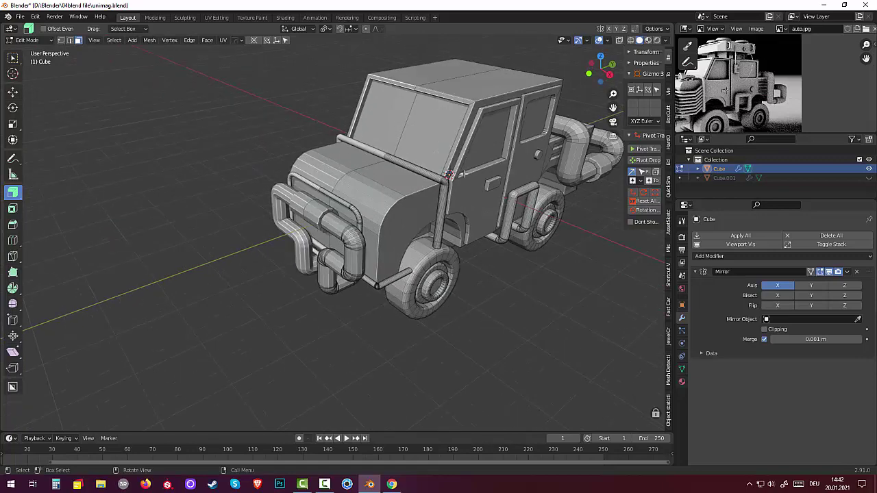
middle_drag(465, 171, 411, 173)
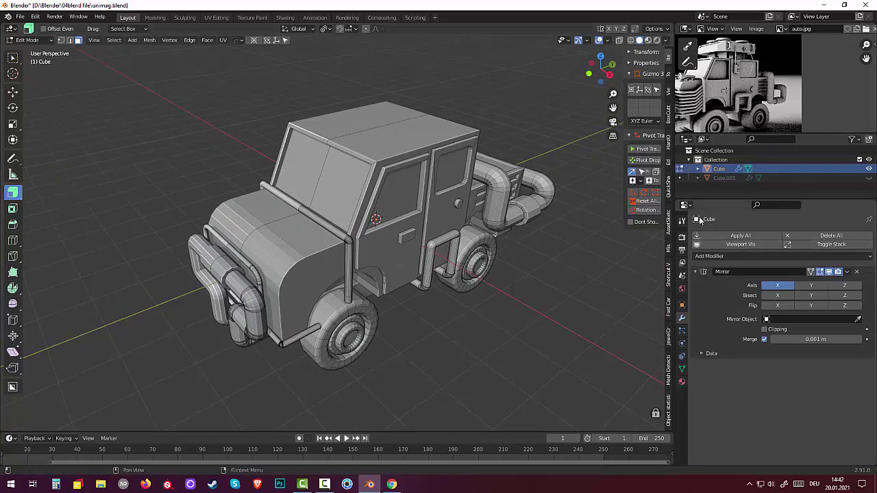
click(869, 178)
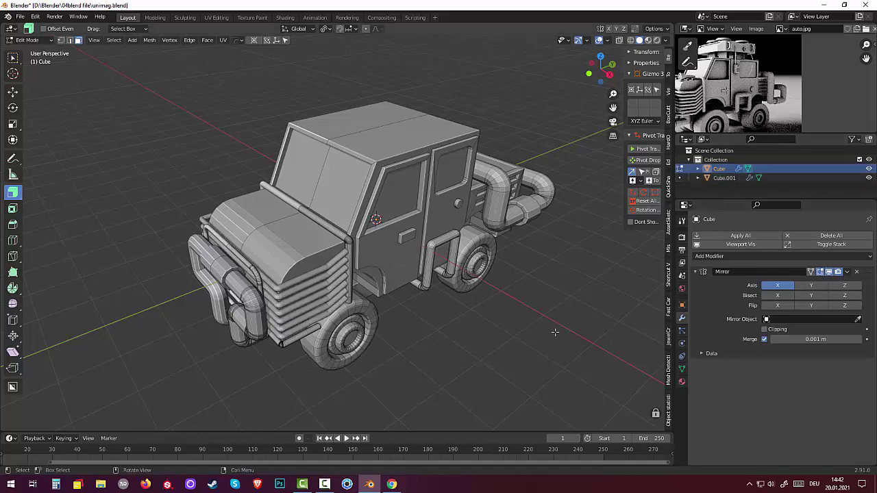
Orbit and zoom around the completed truck from side and front three-quarter views.
scroll(516, 334, up, 3)
scroll(517, 334, down, 3)
scroll(514, 333, down, 2)
mouse_move(489, 304)
middle_down()
mouse_move(466, 279)
mouse_move(445, 300)
mouse_move(448, 310)
middle_up()
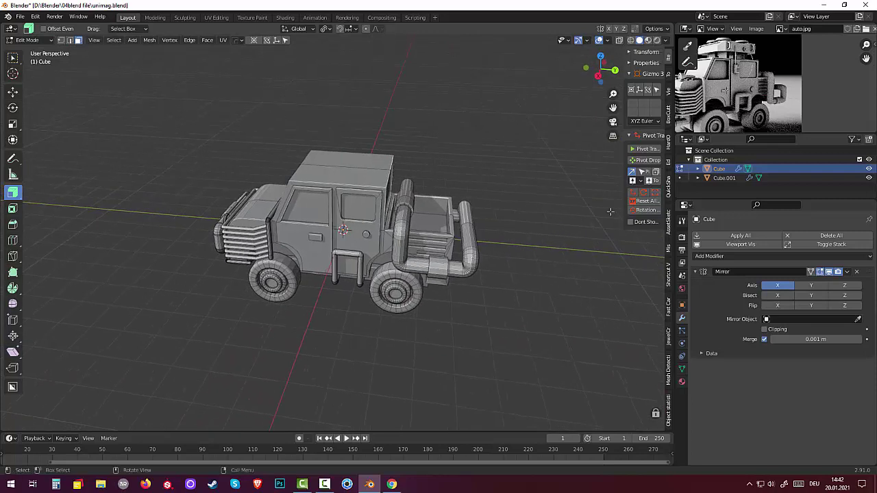
scroll(719, 72, up, 1)
scroll(726, 89, up, 1)
scroll(684, 85, up, 1)
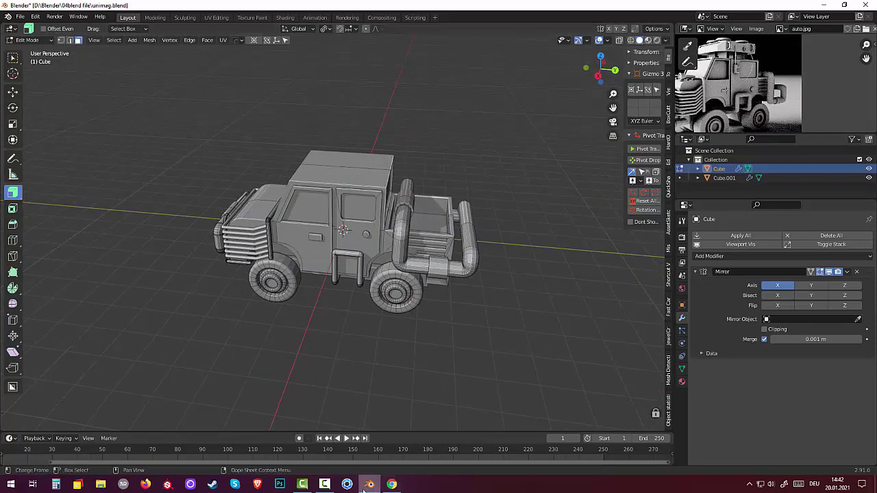
click(325, 484)
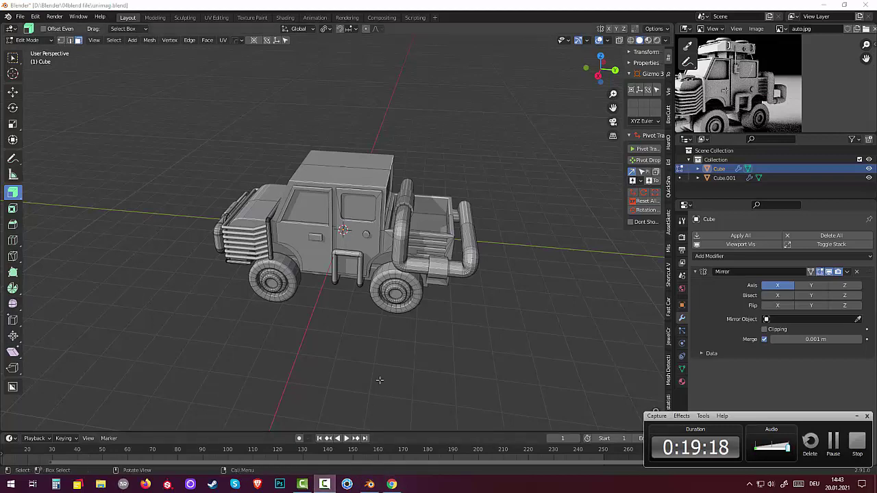
mouse_move(378, 377)
middle_down()
mouse_move(427, 362)
mouse_move(418, 369)
middle_up()
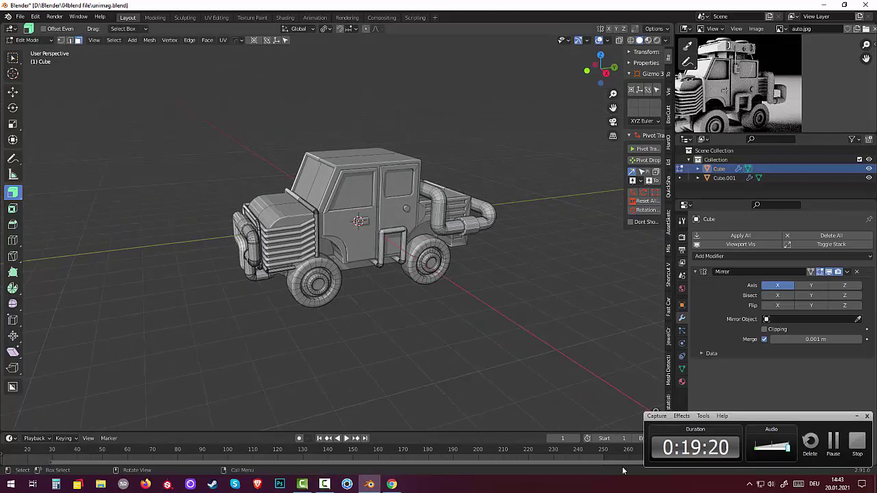